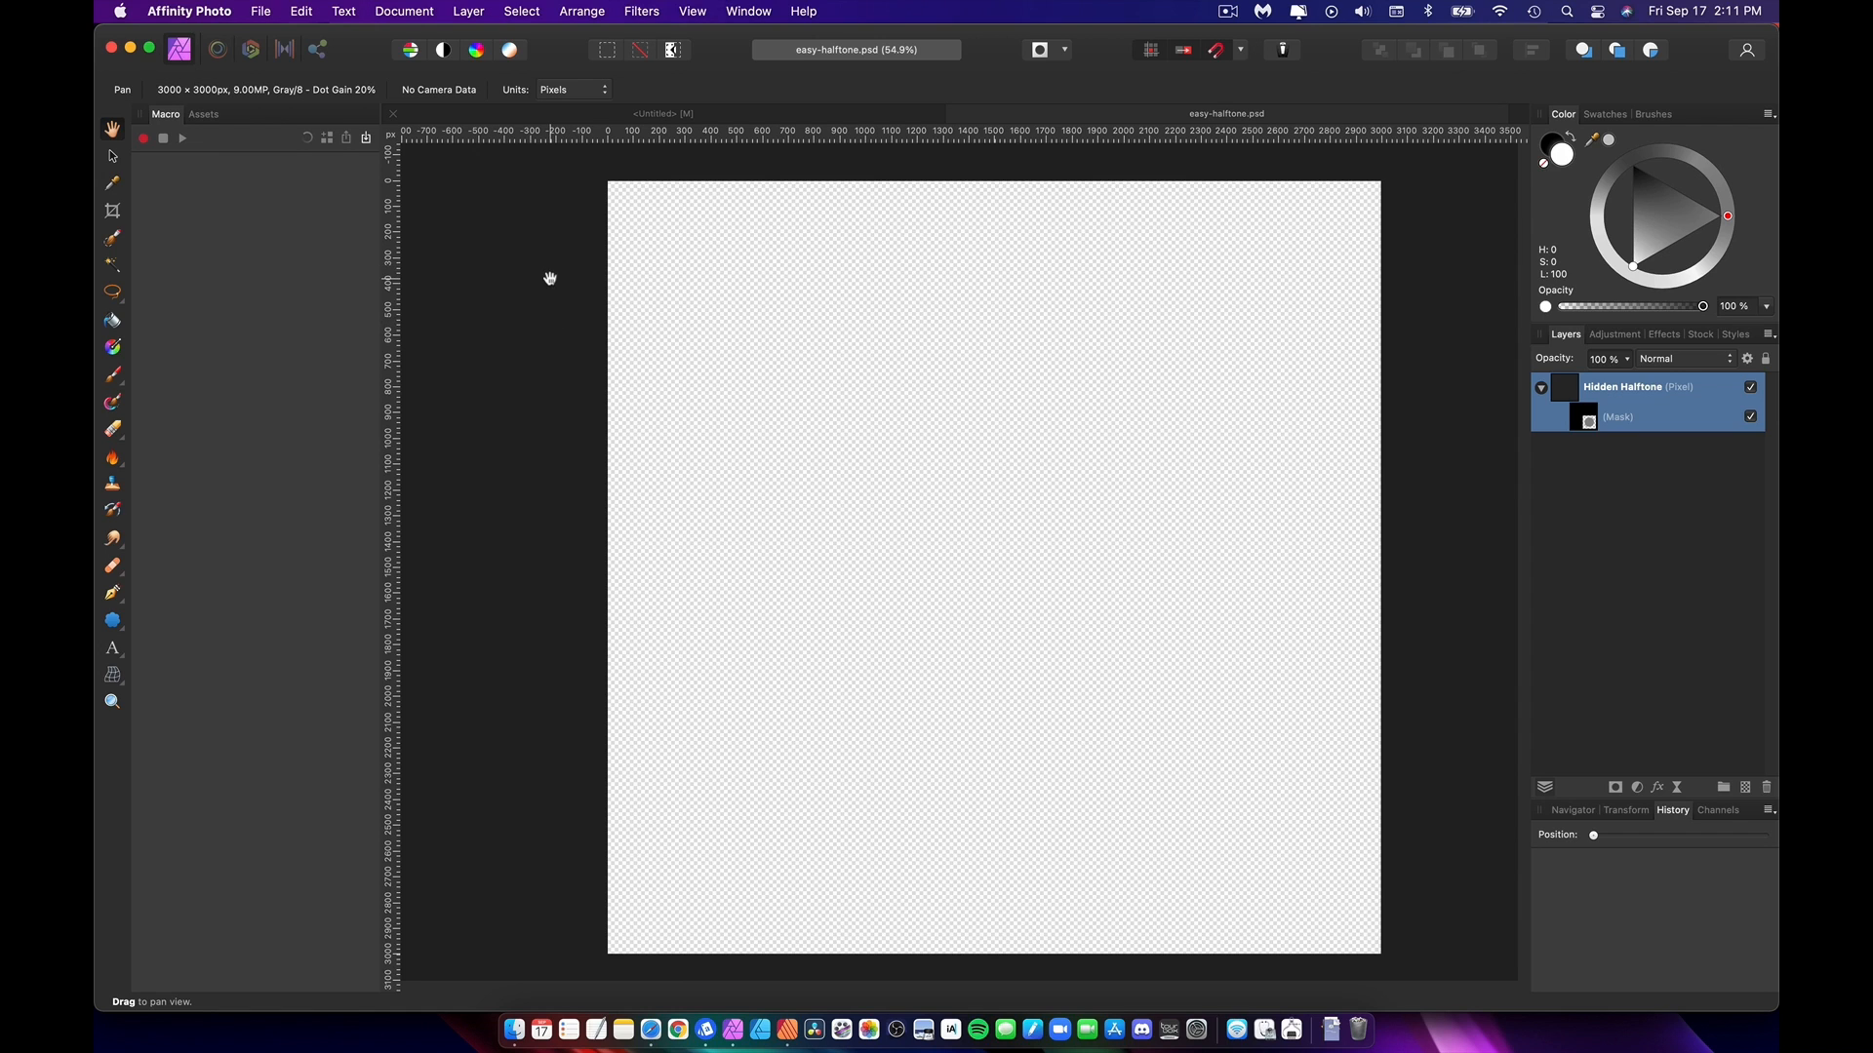
# Step: Try to open RetroMatic.atn from the Retro-Matic folder in Affinity Photo
pyautogui.press('super+Tab')
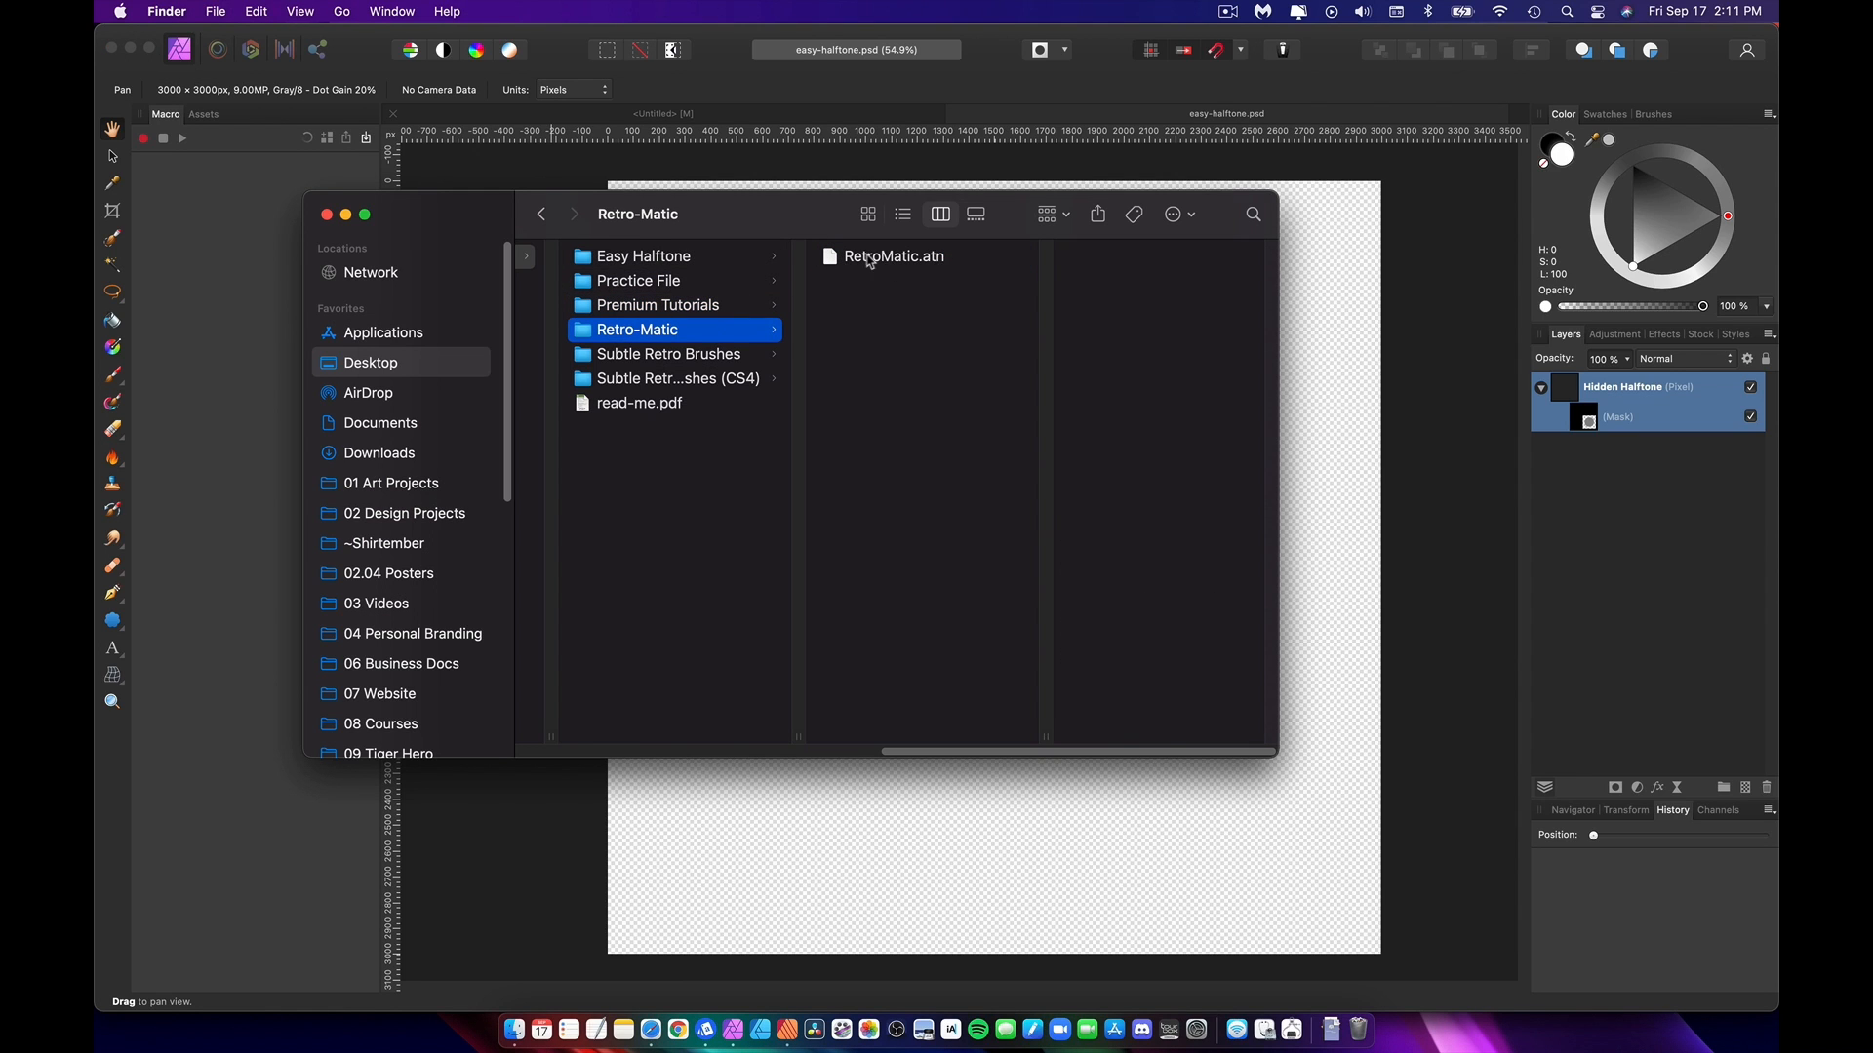
pyautogui.moveTo(879, 261); pyautogui.dragTo(215, 232)
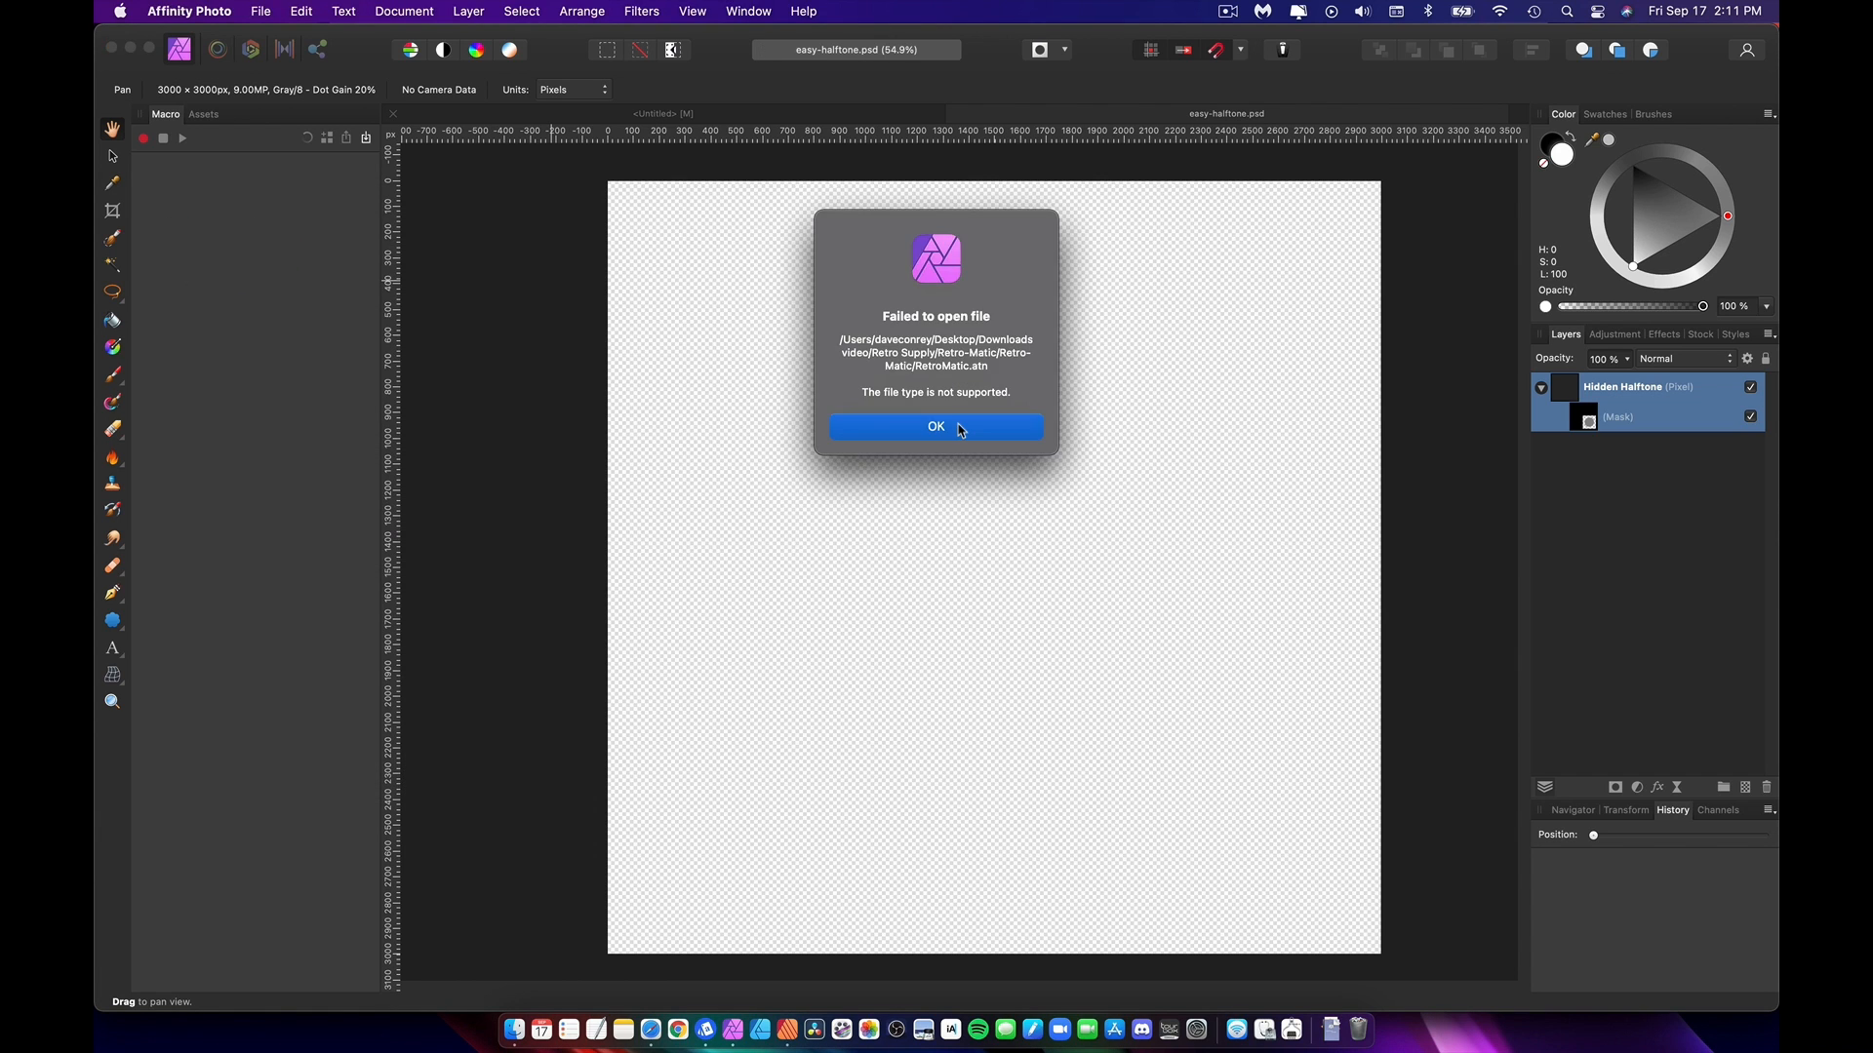
pyautogui.click(962, 435)
# Step: Find the brush file in the Subtle Retro Brushes folder and bring up the brush library in Affinity Photo
pyautogui.press('super+Tab')
pyautogui.click(715, 356)
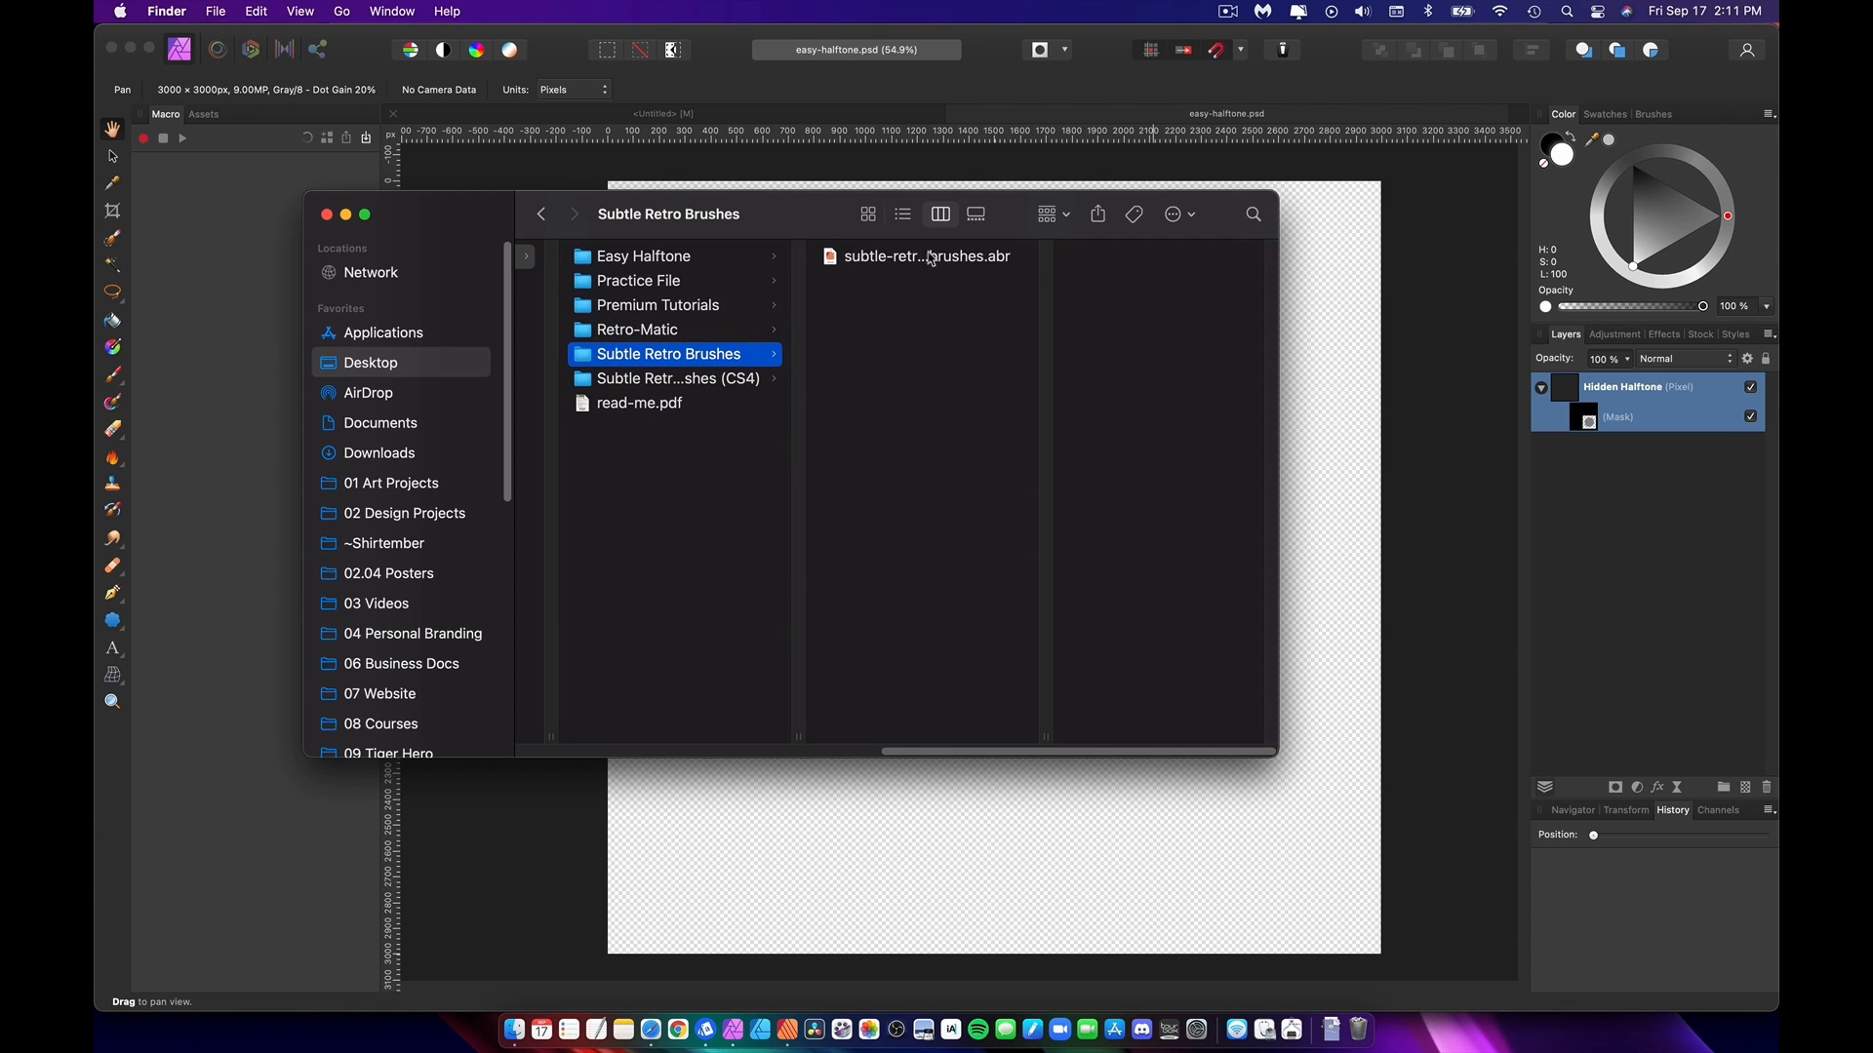
pyautogui.click(1663, 116)
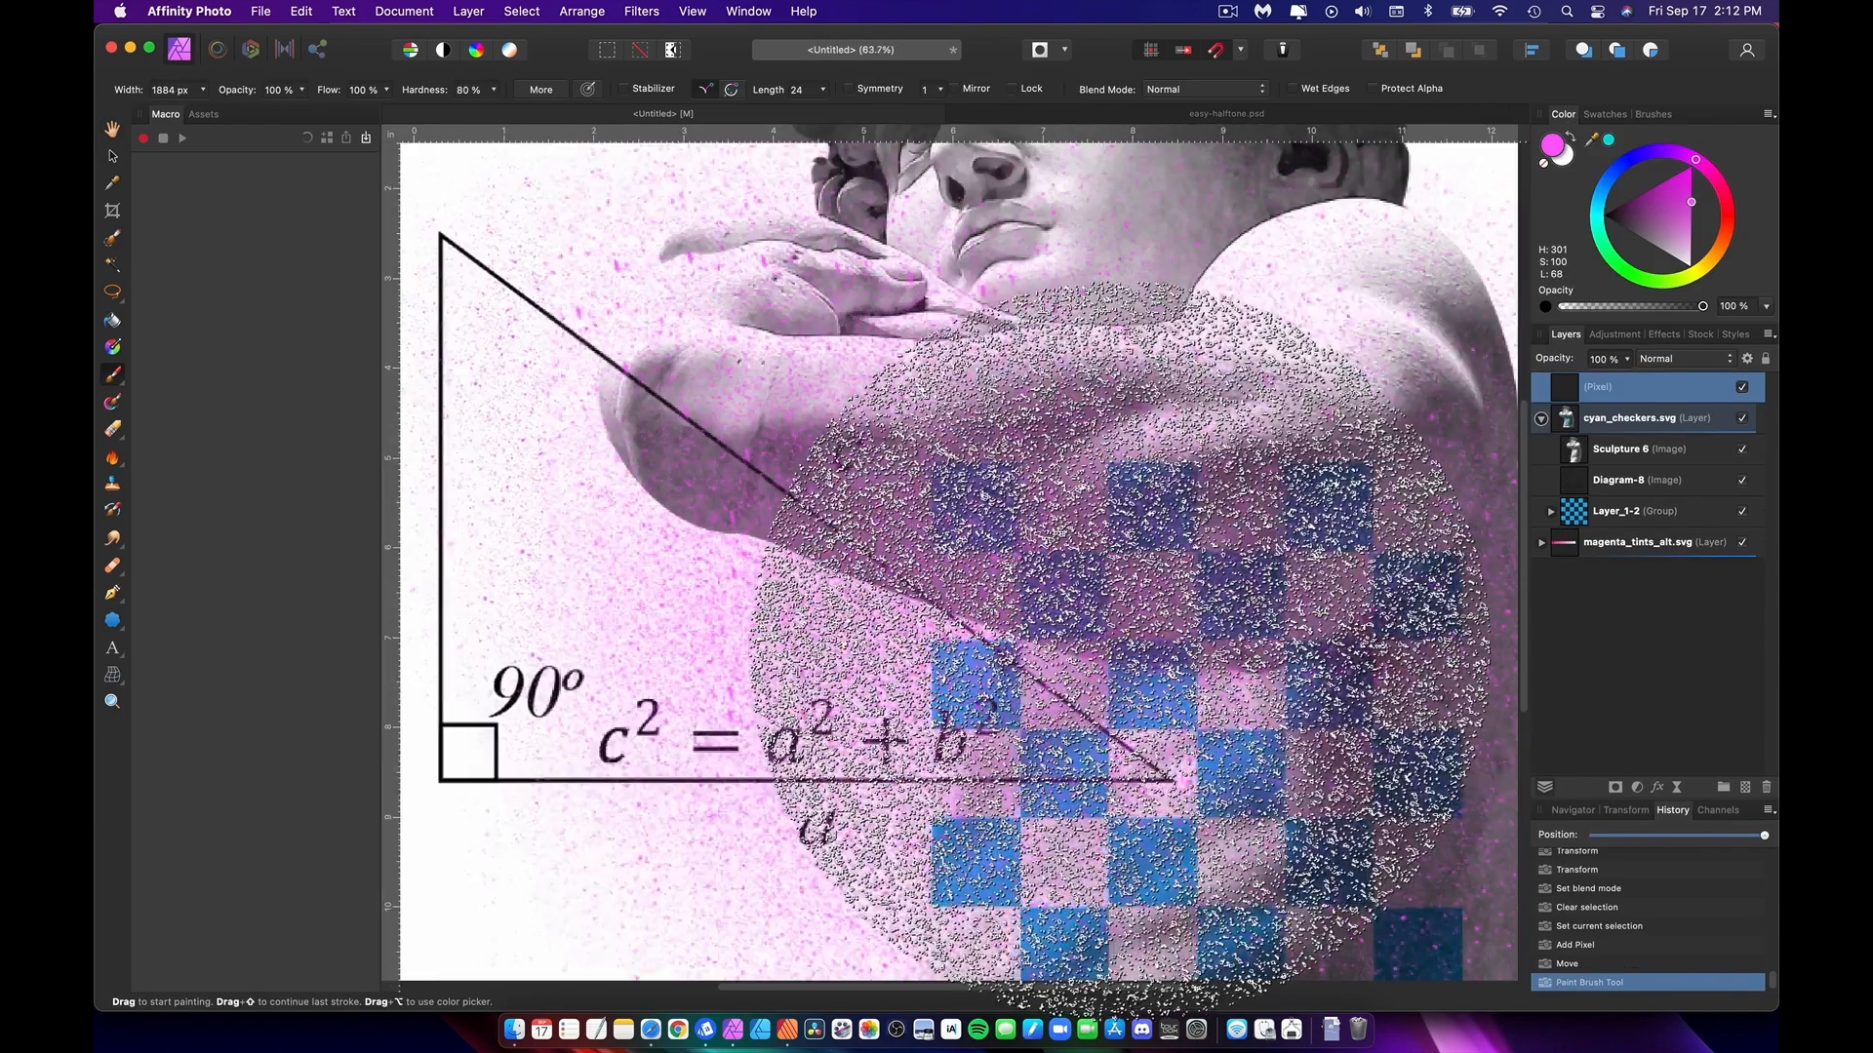
# Step: Examine the magenta speckle brushwork over the statue artwork, both up close and across the whole canvas
pyautogui.scroll(5, 864, 620)
pyautogui.scroll(-5, 1062, 618)
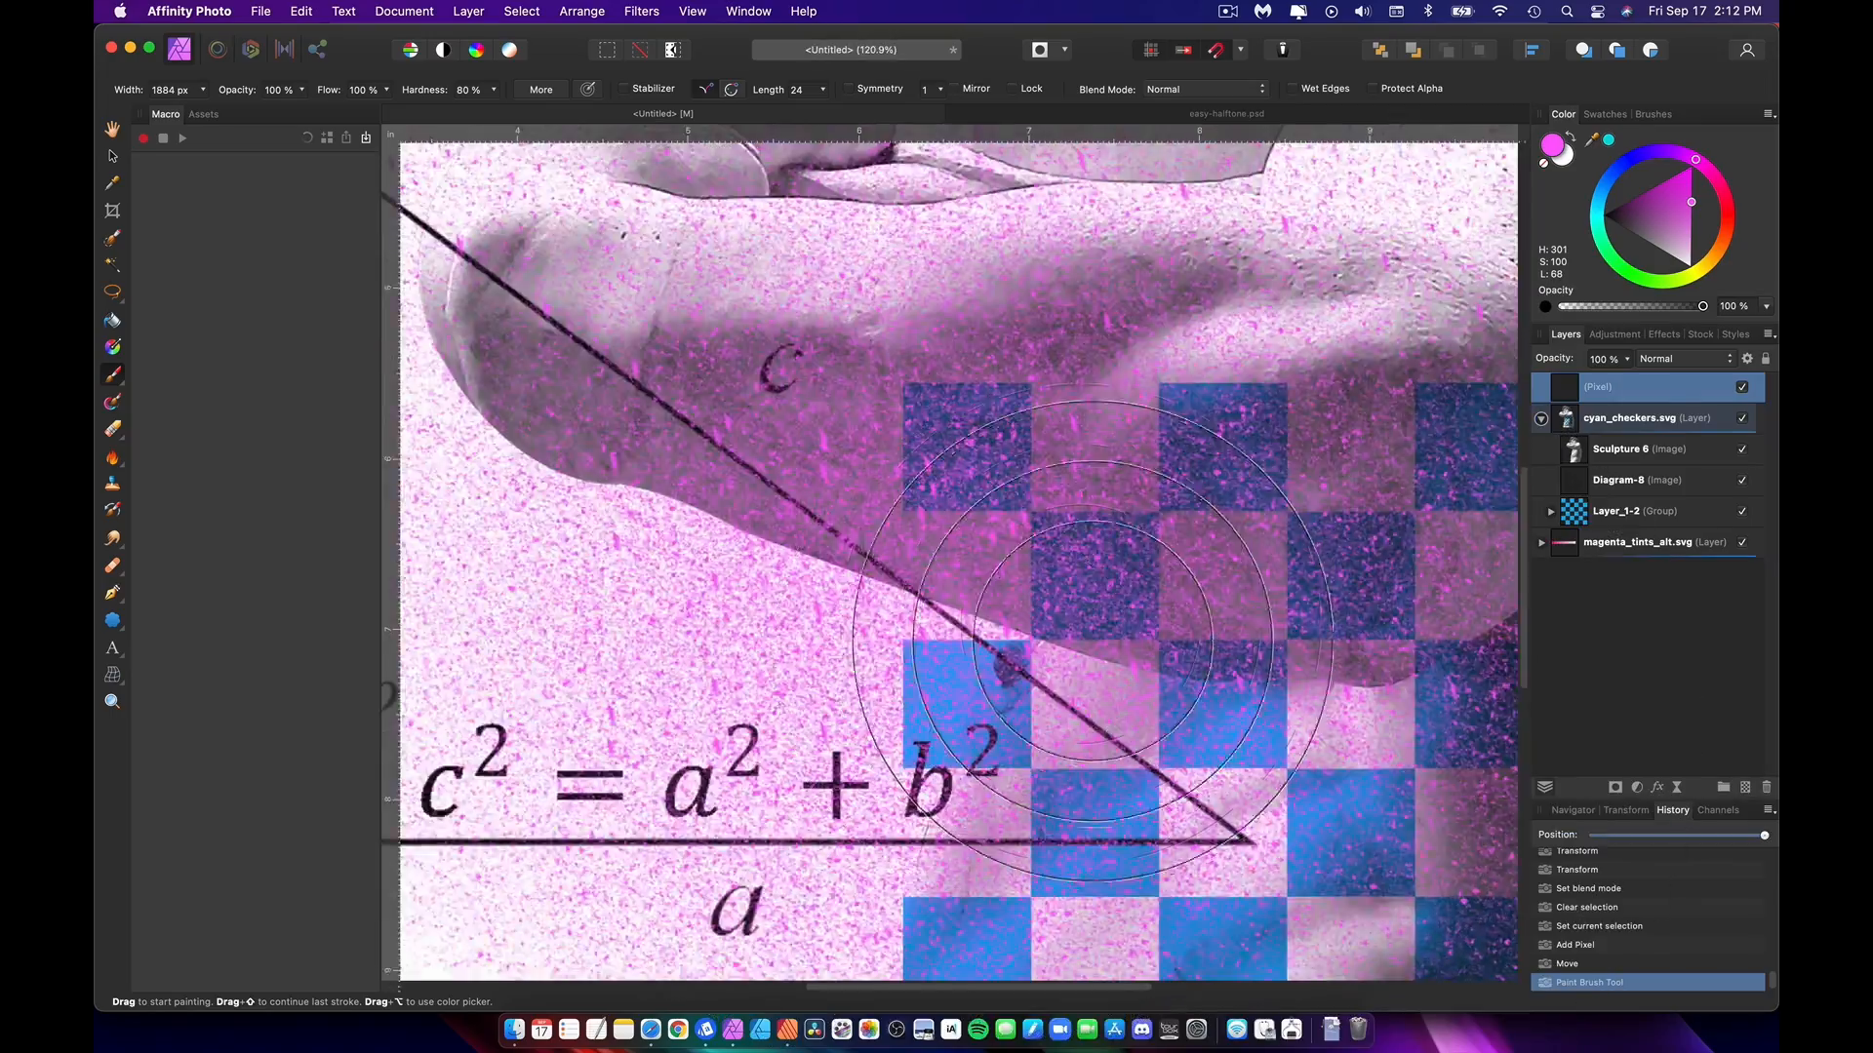
pyautogui.scroll(-1, 1098, 649)
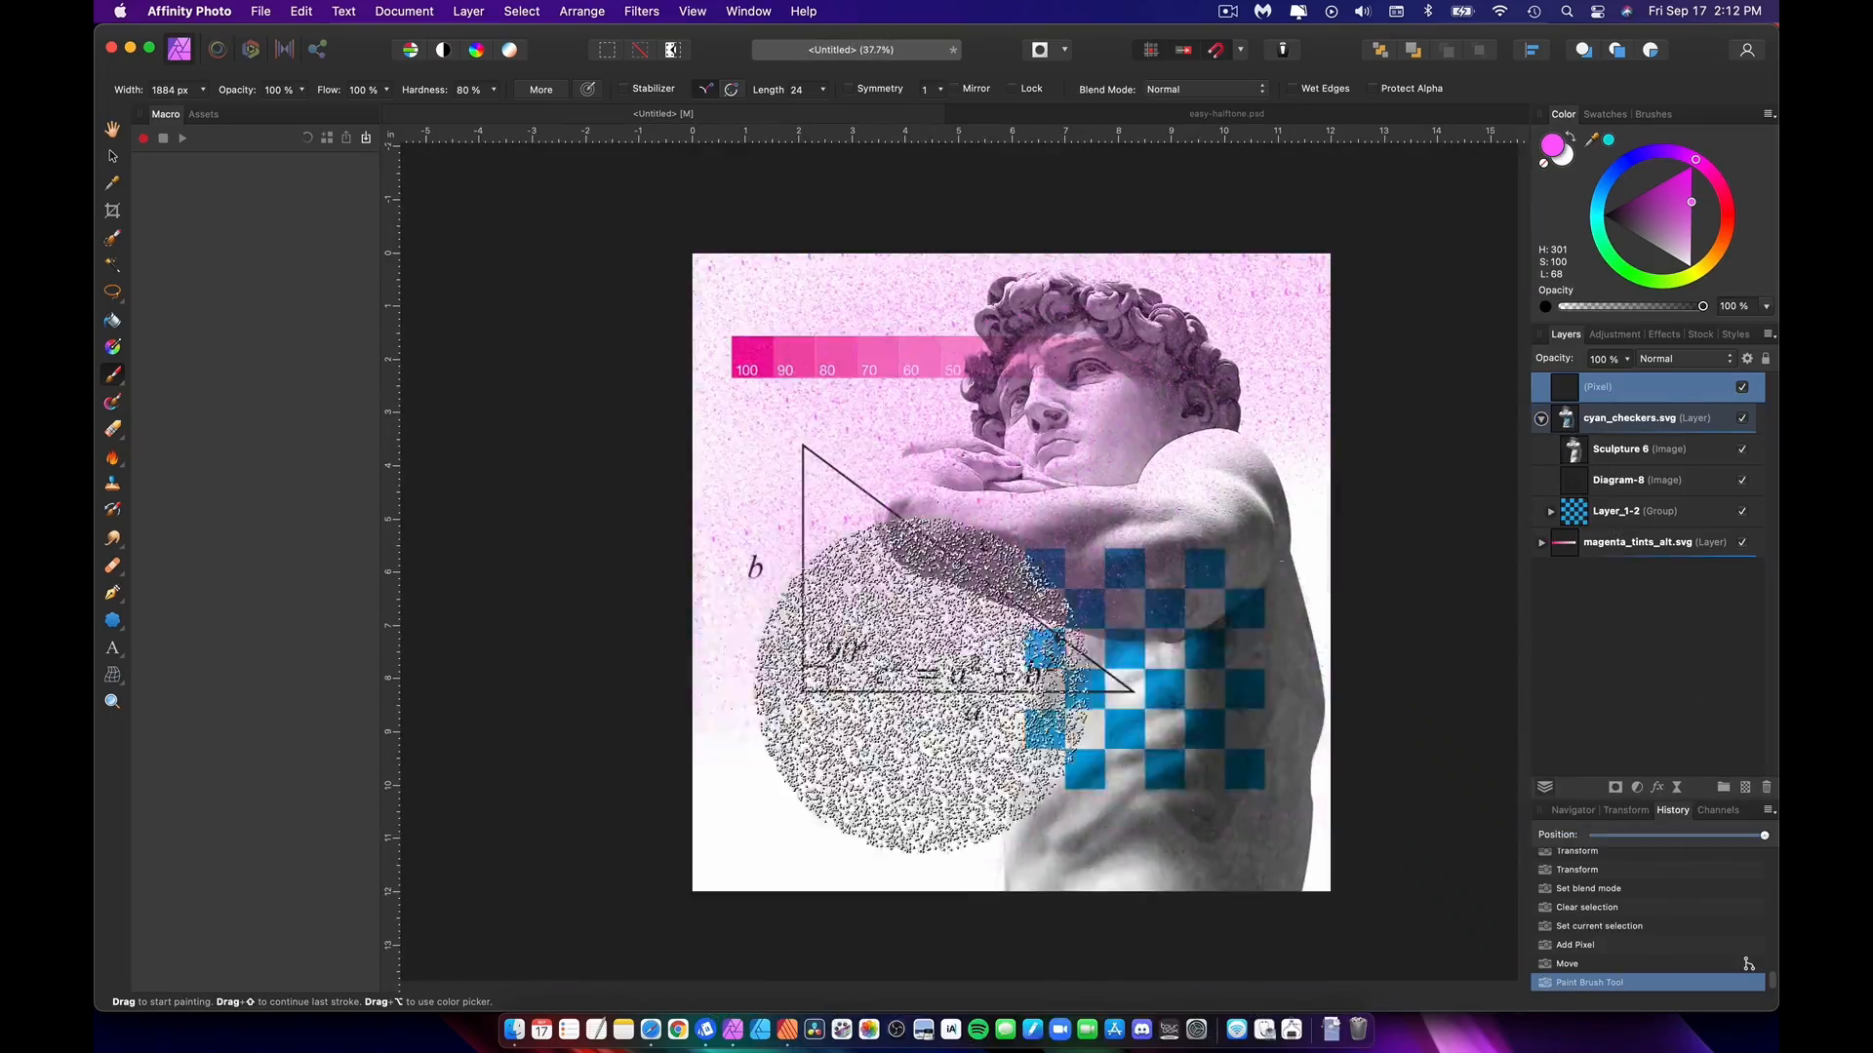
pyautogui.scroll(4, 1376, 780)
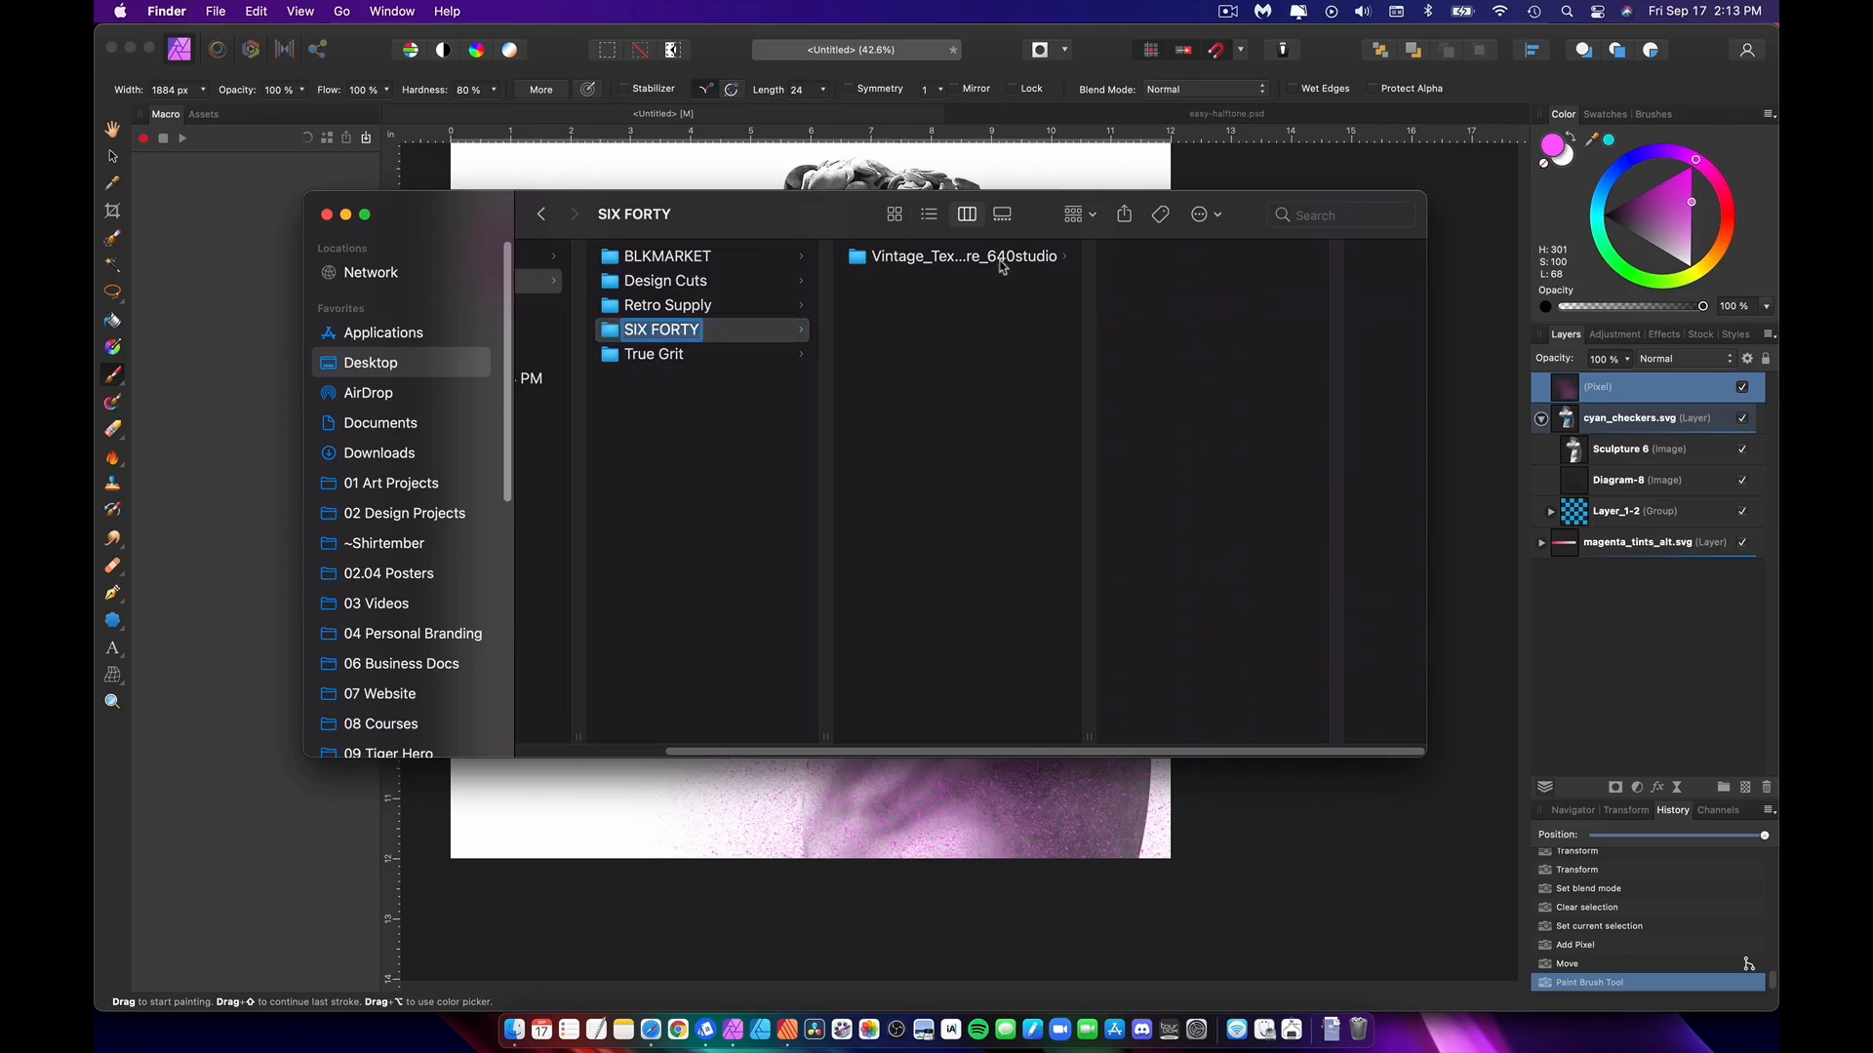
# Step: Preview images in the Vintage_Texture_640studio folder and place 1x1Texture_6.jpg into the artwork
pyautogui.click(1002, 263)
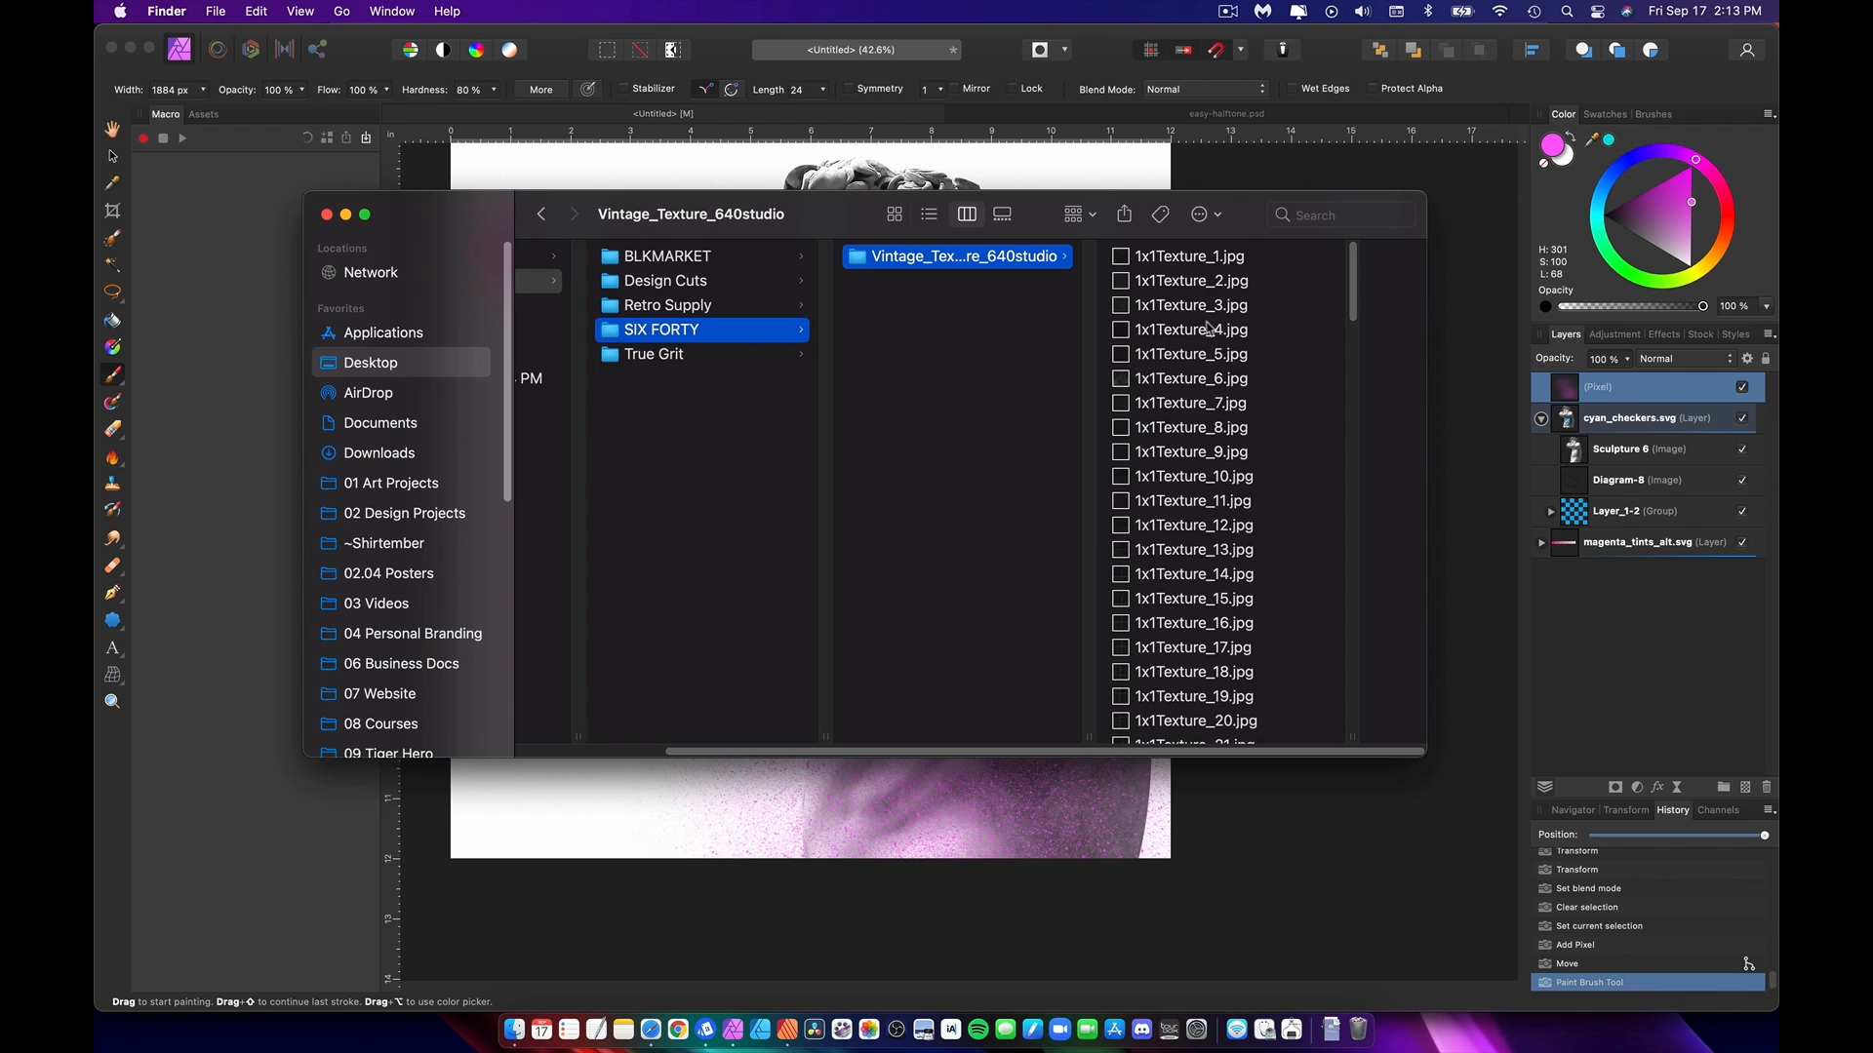
pyautogui.click(1192, 282)
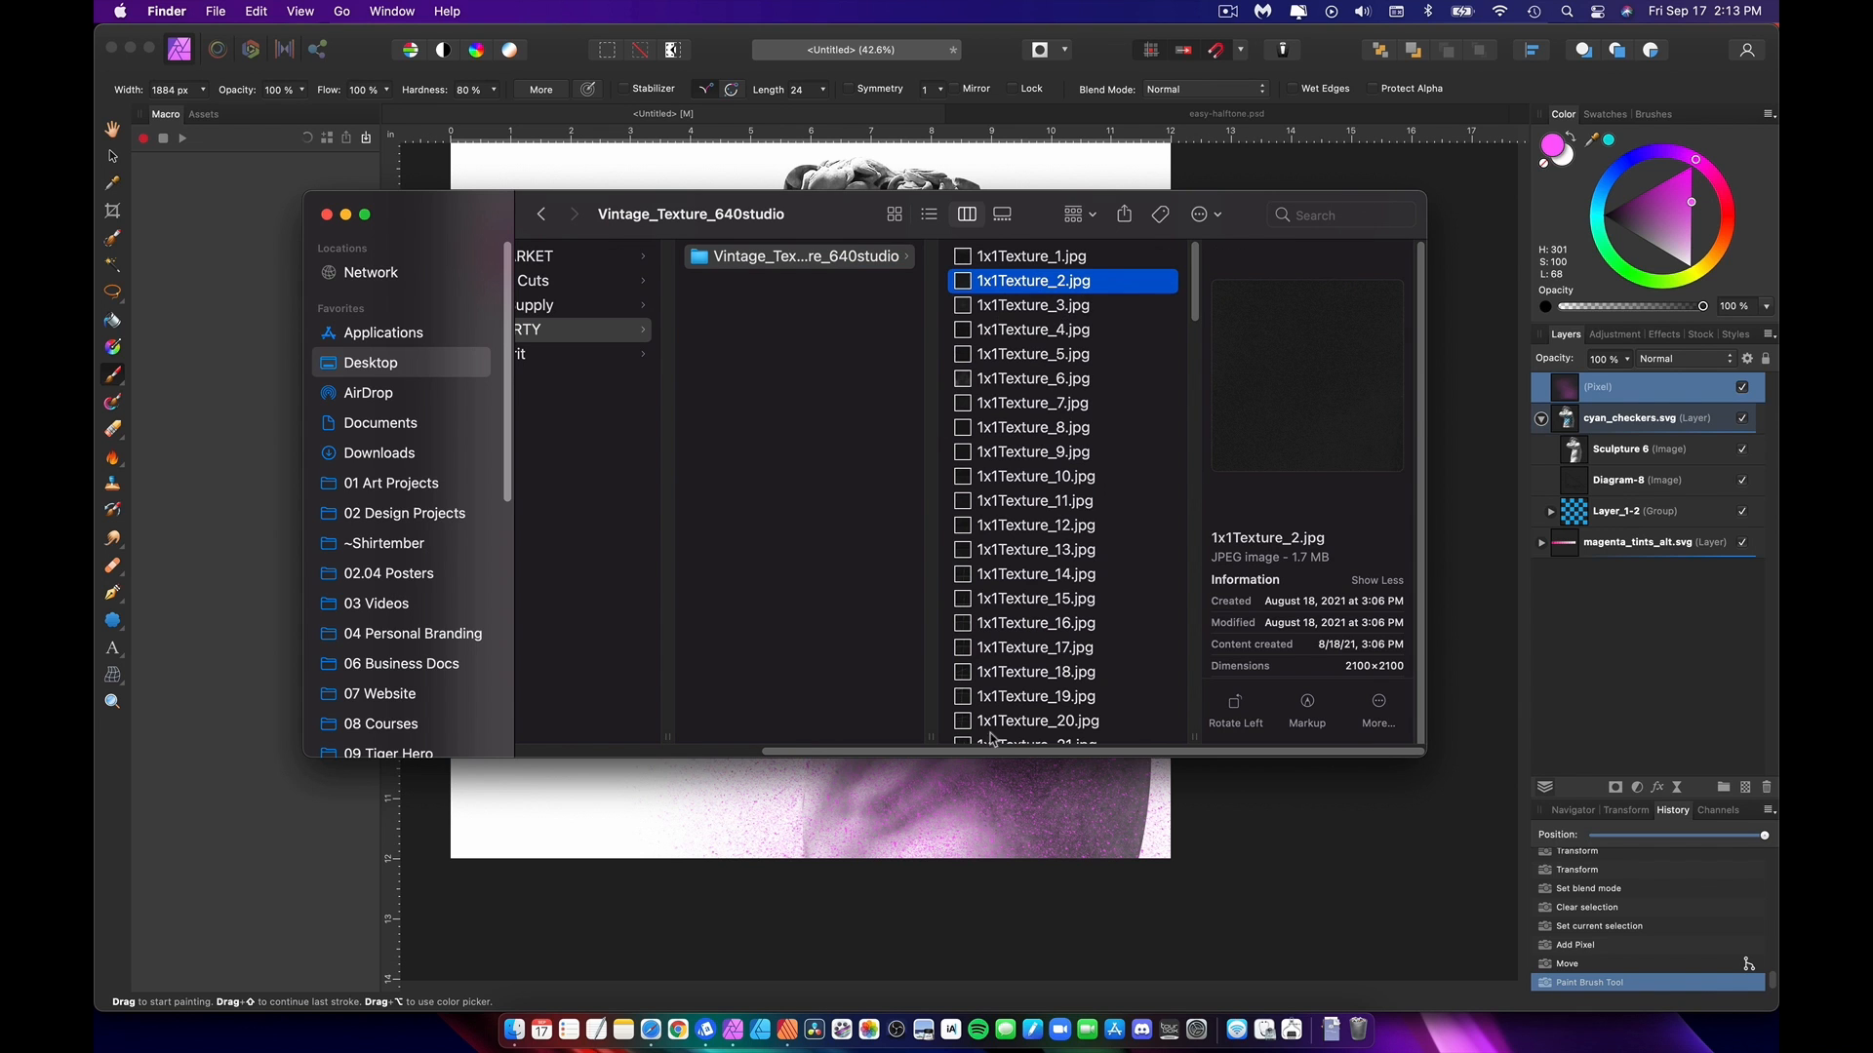
pyautogui.click(1019, 385)
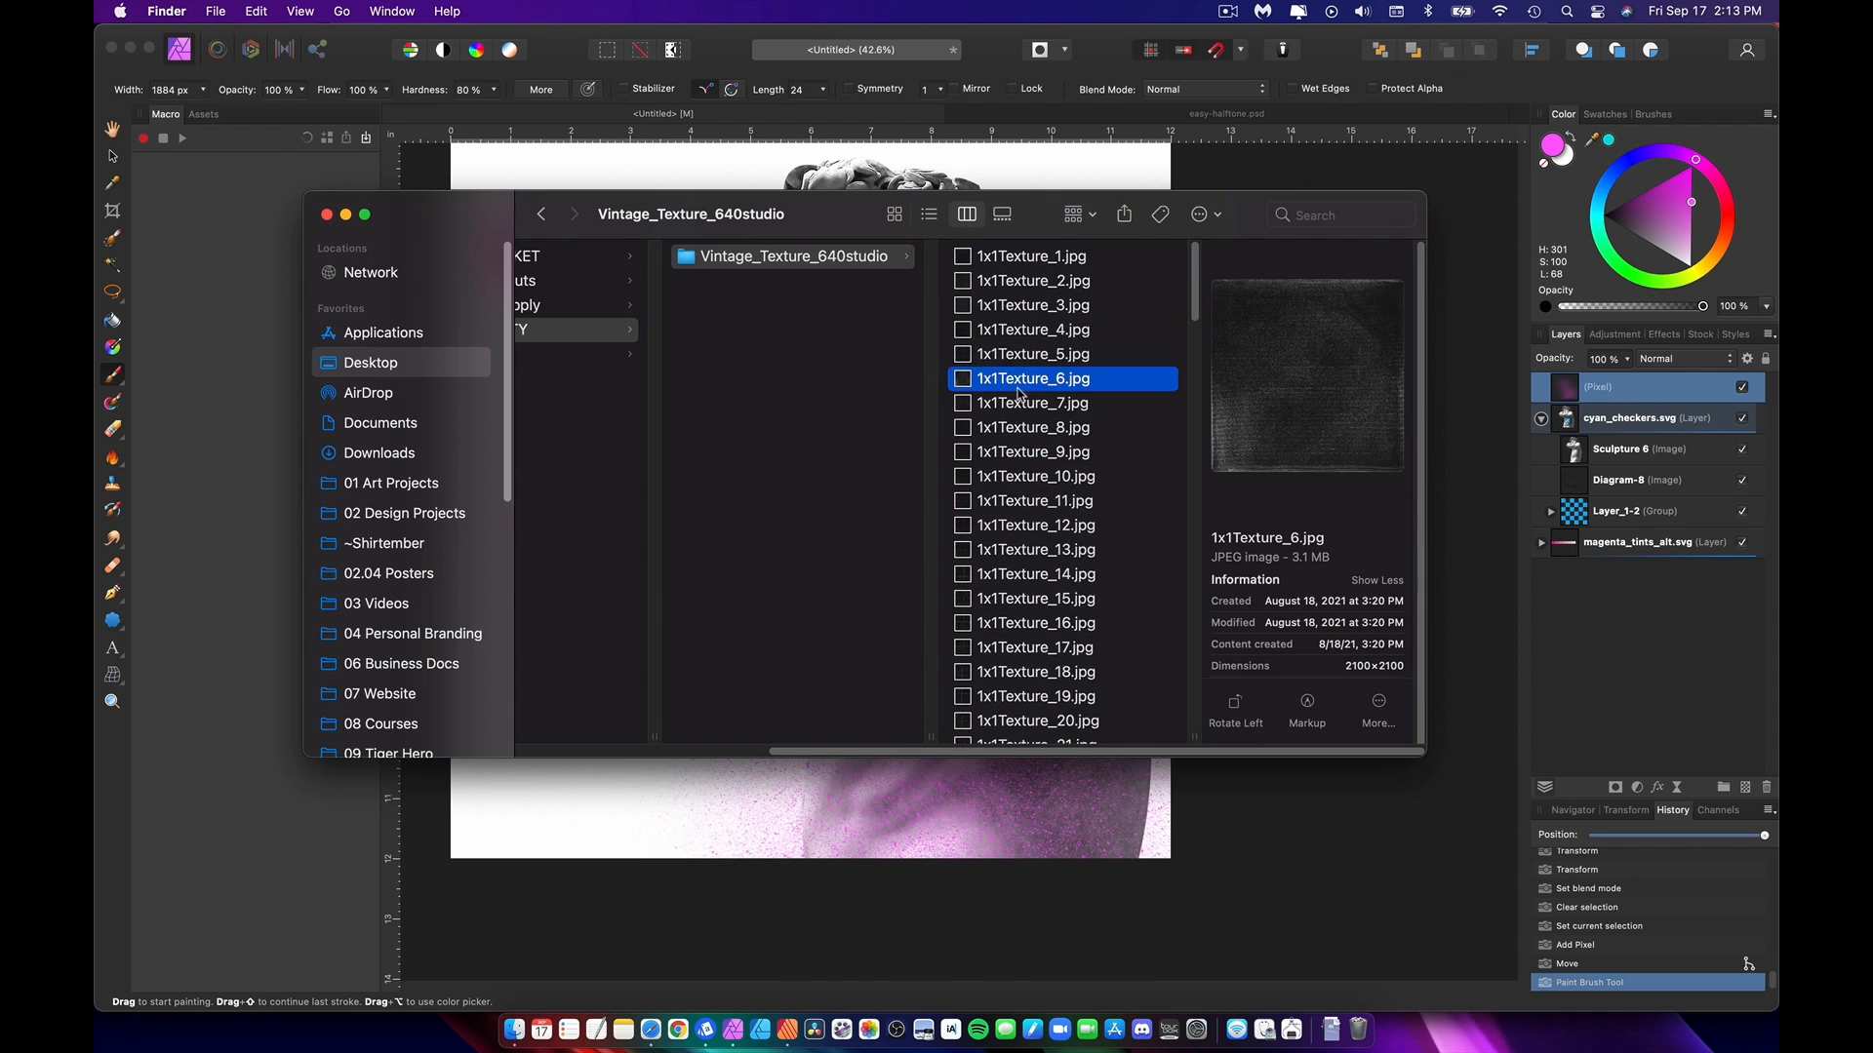
pyautogui.moveTo(1019, 387); pyautogui.dragTo(847, 816)
# Step: Move and enlarge the 1x1Texture_6 image until it covers the whole artwork
pyautogui.press('v')
pyautogui.moveTo(1020, 800); pyautogui.dragTo(981, 456)
pyautogui.hscroll(-5, 1122, 507)
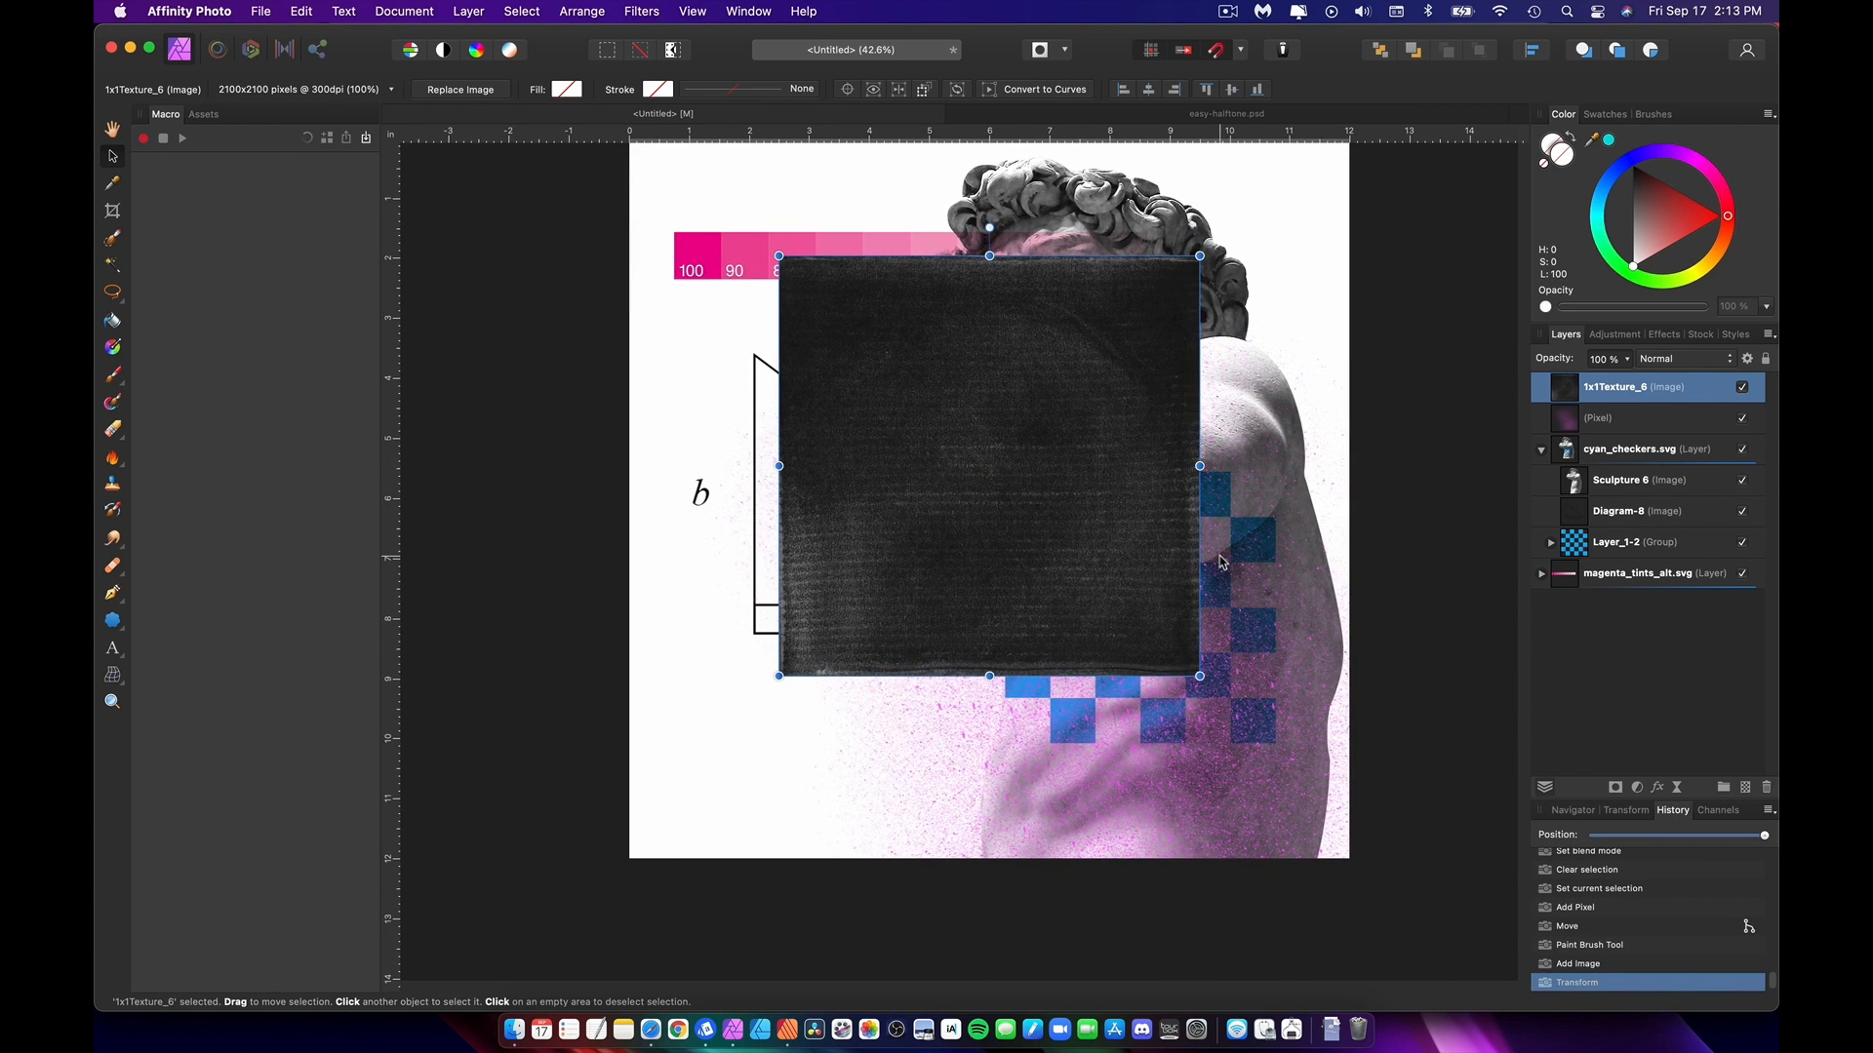
pyautogui.moveTo(1088, 495); pyautogui.dragTo(1105, 530)
pyautogui.press('super+Tab')
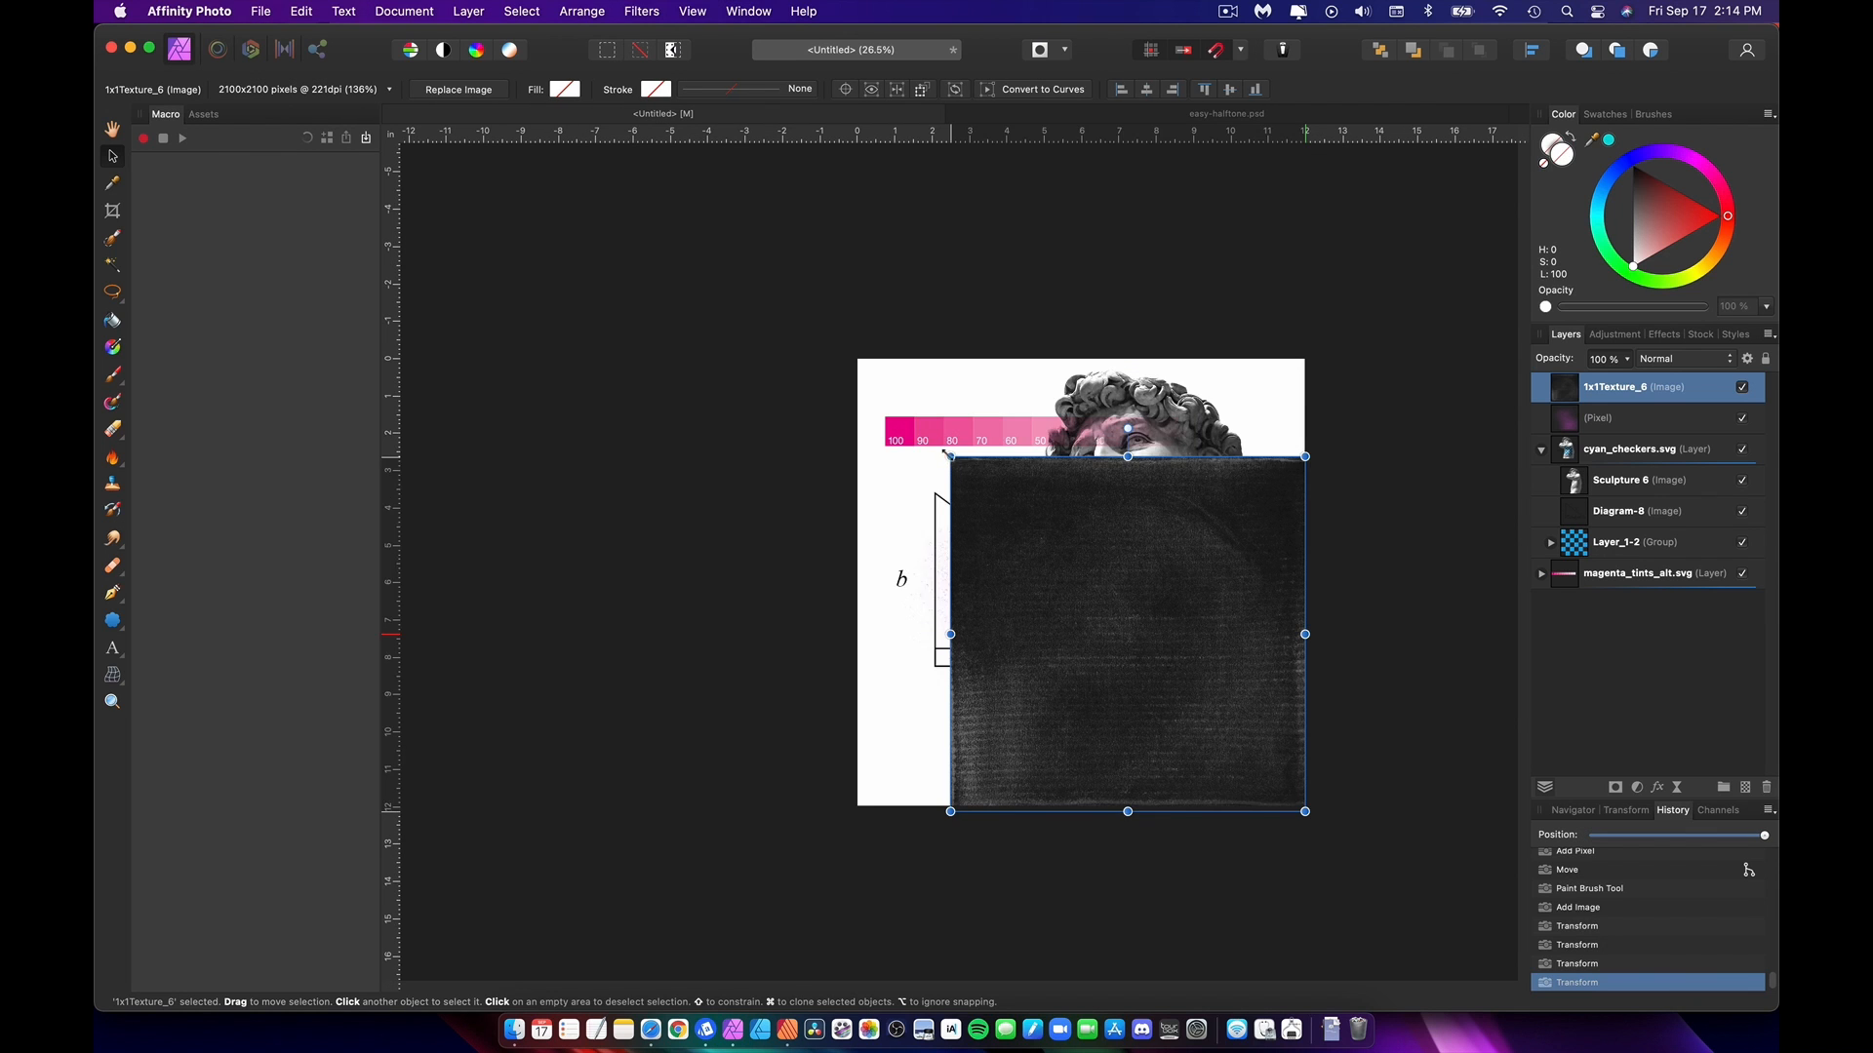
pyautogui.moveTo(953, 460); pyautogui.dragTo(1058, 418)
# Step: Set the 1x1Texture_6 layer's blend mode to Screen
pyautogui.click(1683, 359)
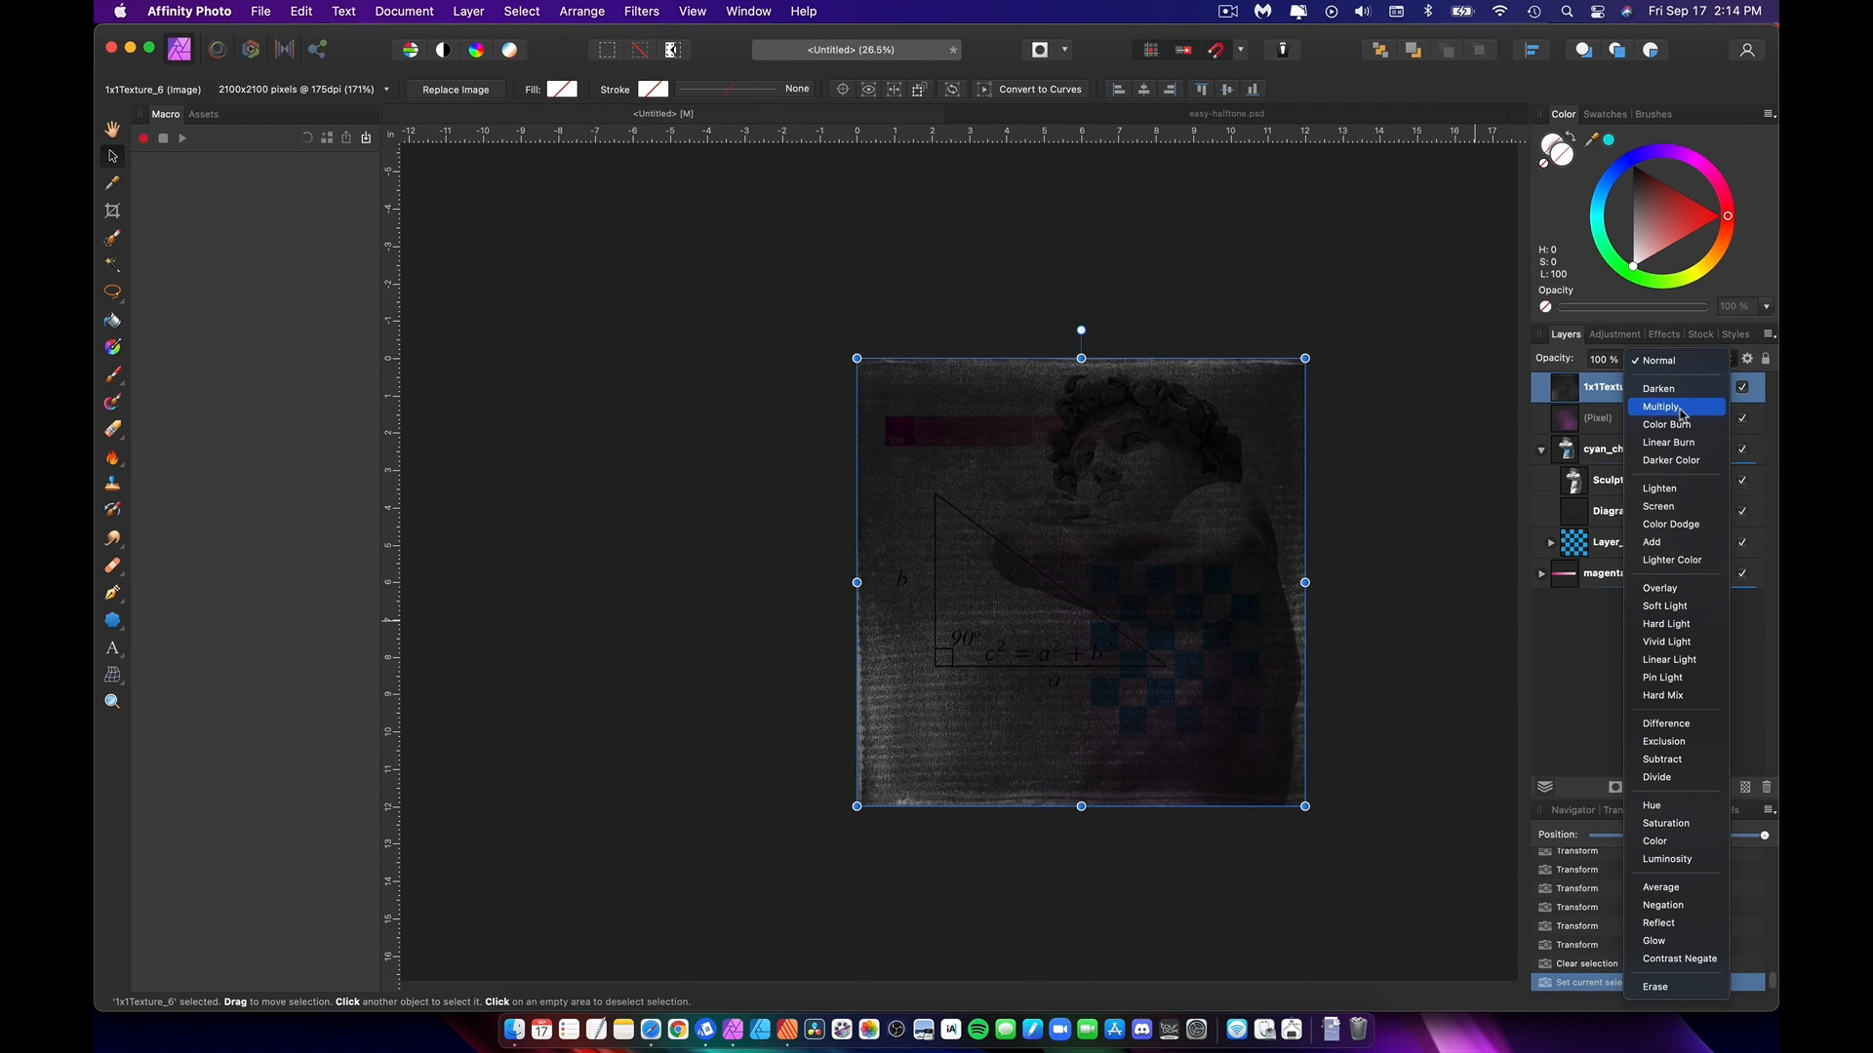
pyautogui.click(1680, 506)
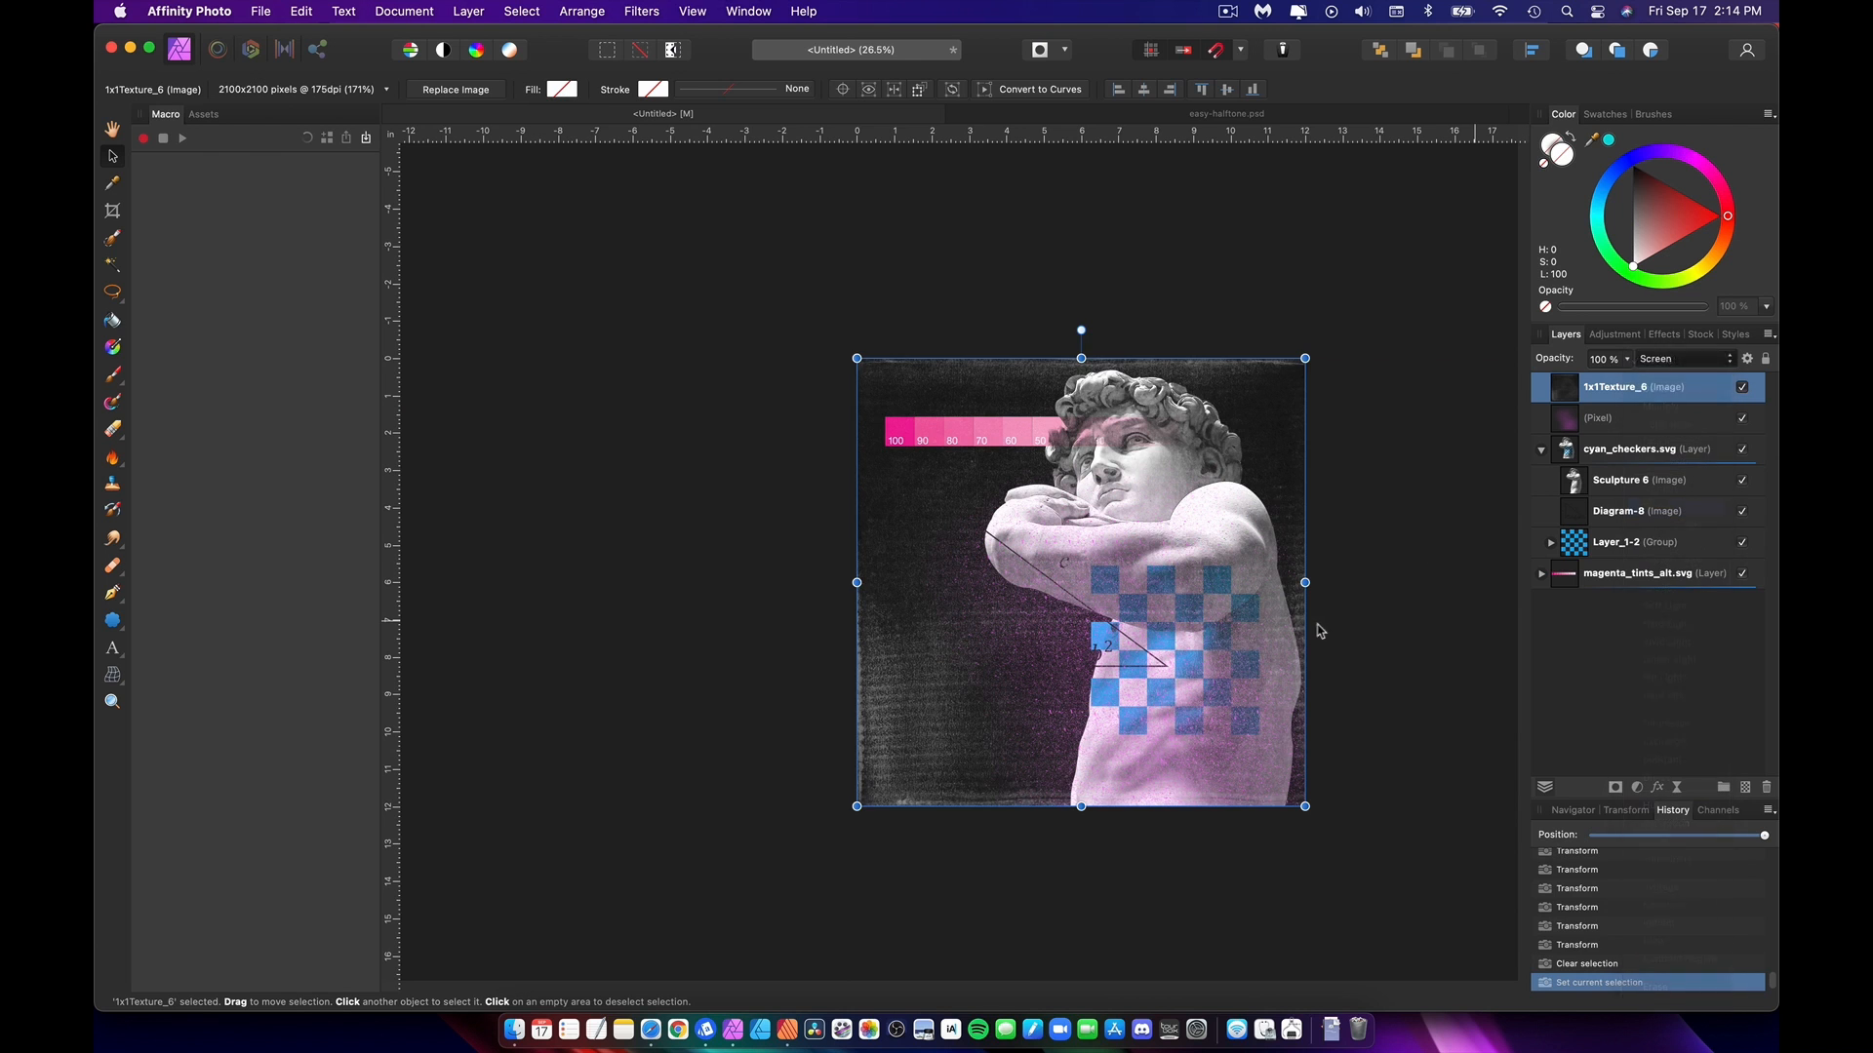
# Step: Add a fill layer, move it beneath all other layers and color it gray with 60 lightness
pyautogui.press('super+0')
pyautogui.click(1643, 661)
pyautogui.click(386, 11)
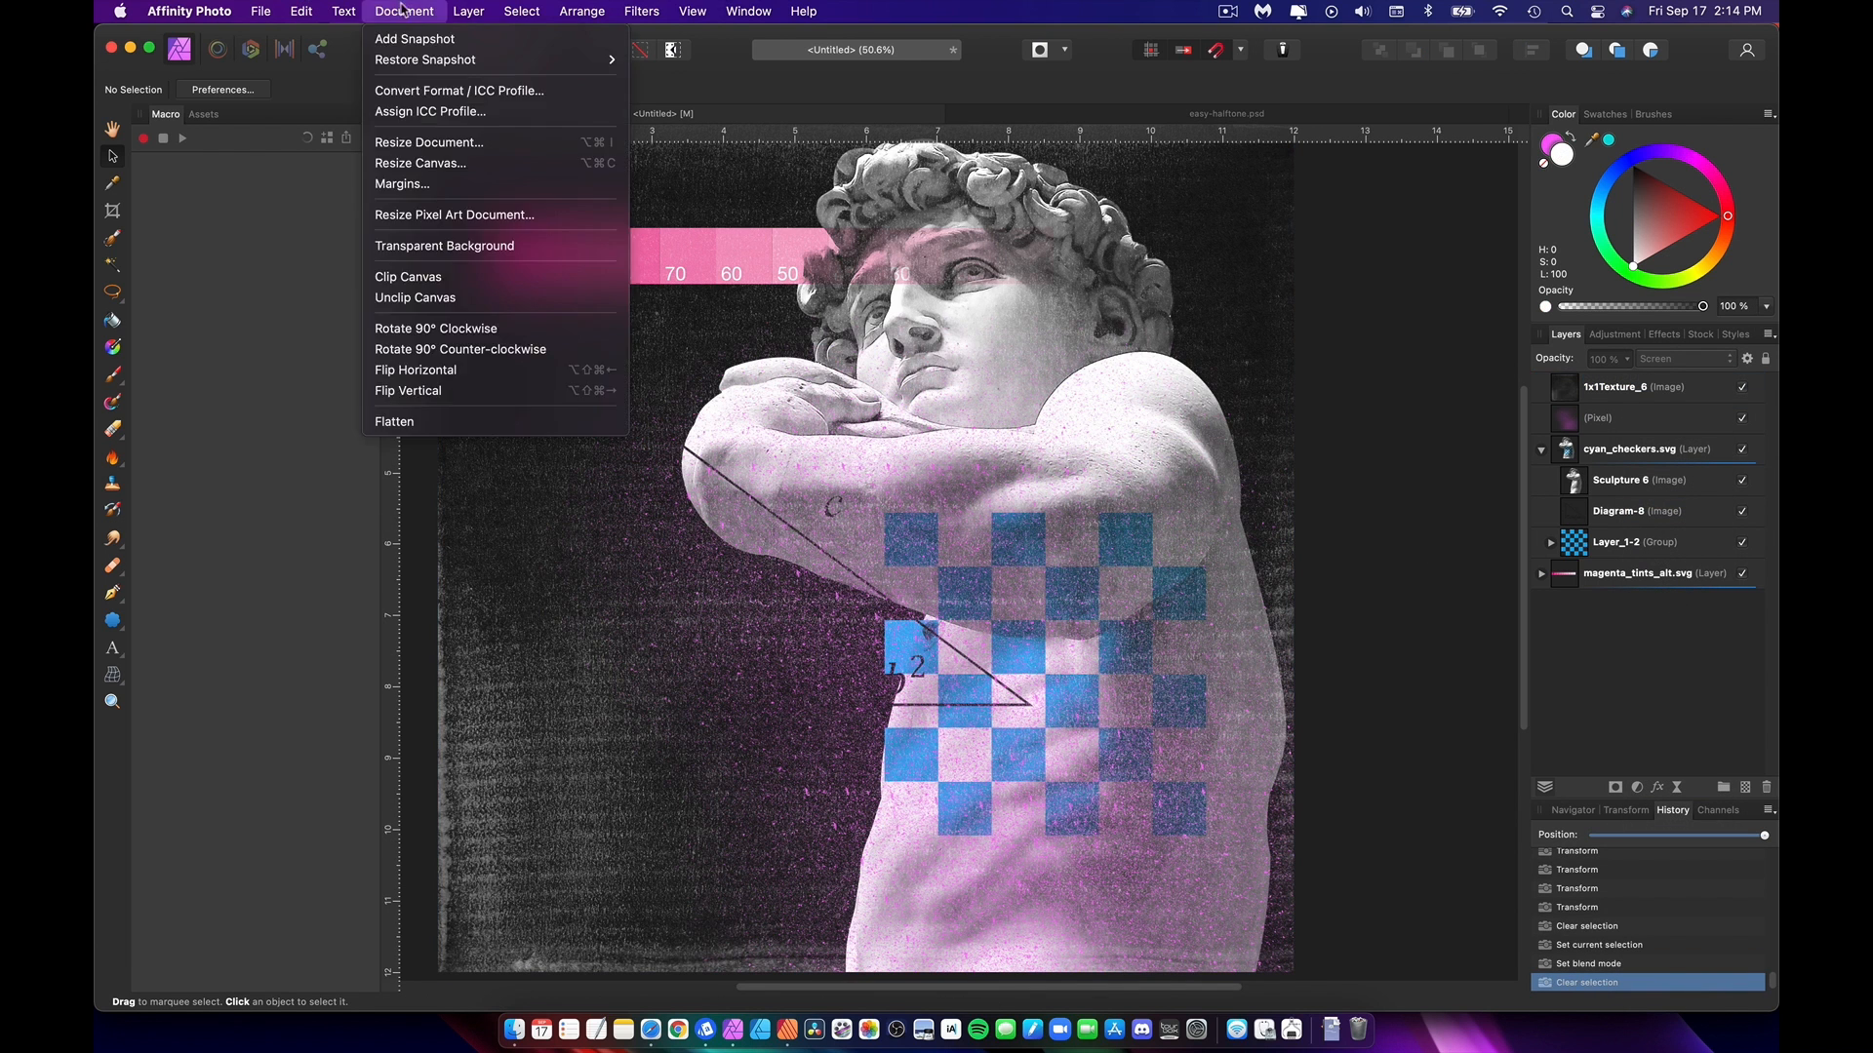
pyautogui.click(507, 173)
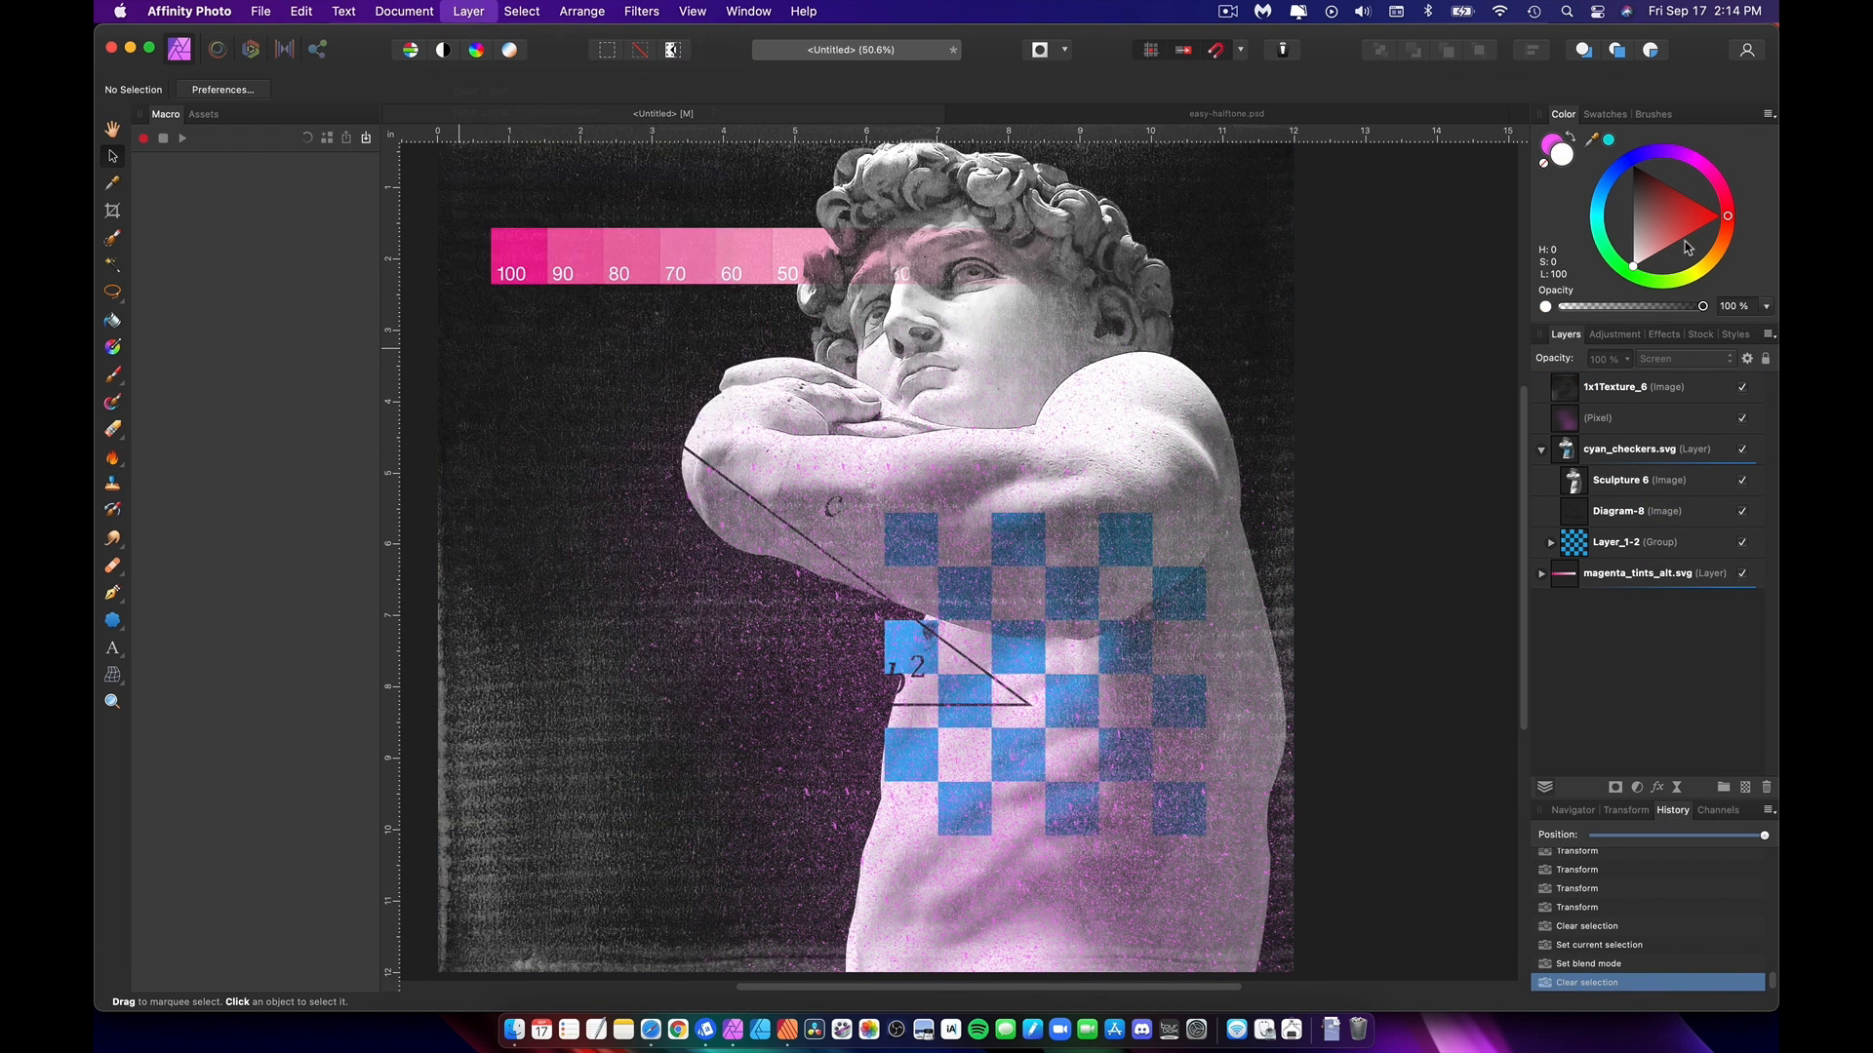
pyautogui.moveTo(1600, 388); pyautogui.dragTo(1606, 625)
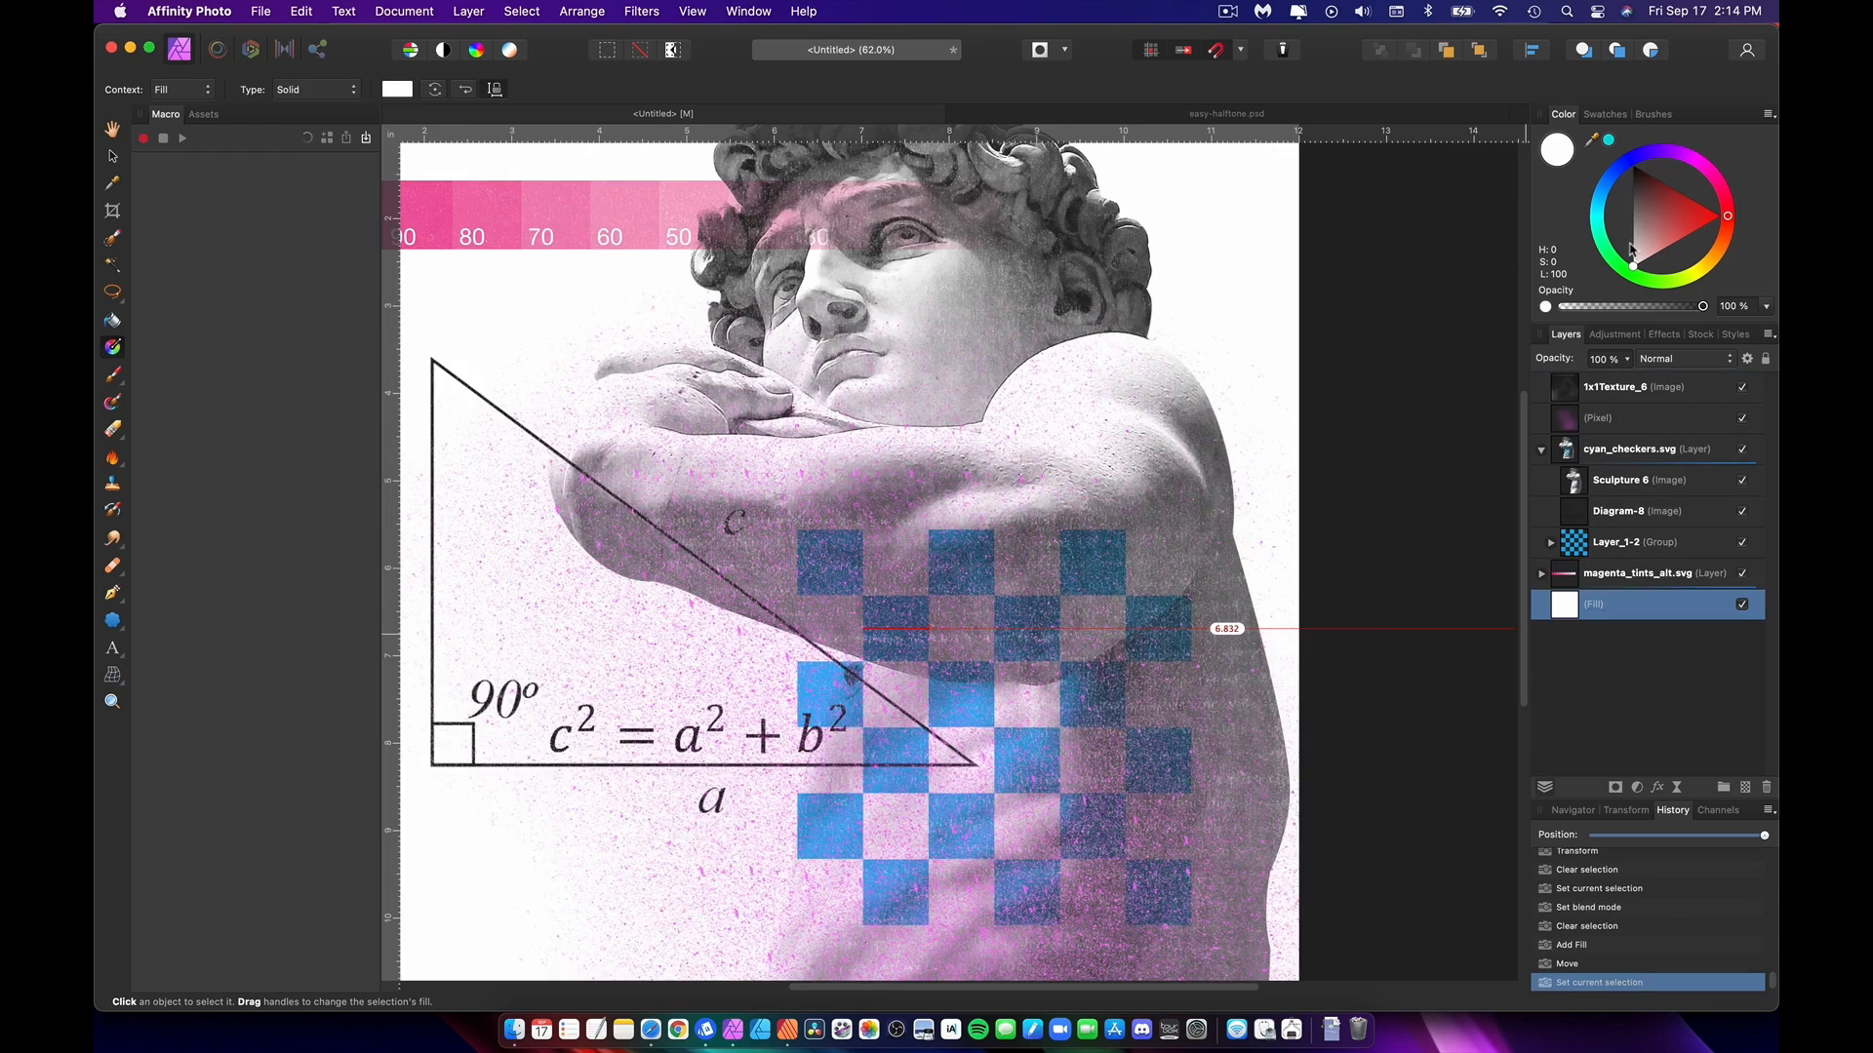
pyautogui.moveTo(1647, 250); pyautogui.dragTo(1631, 226)
pyautogui.scroll(1, 1294, 673)
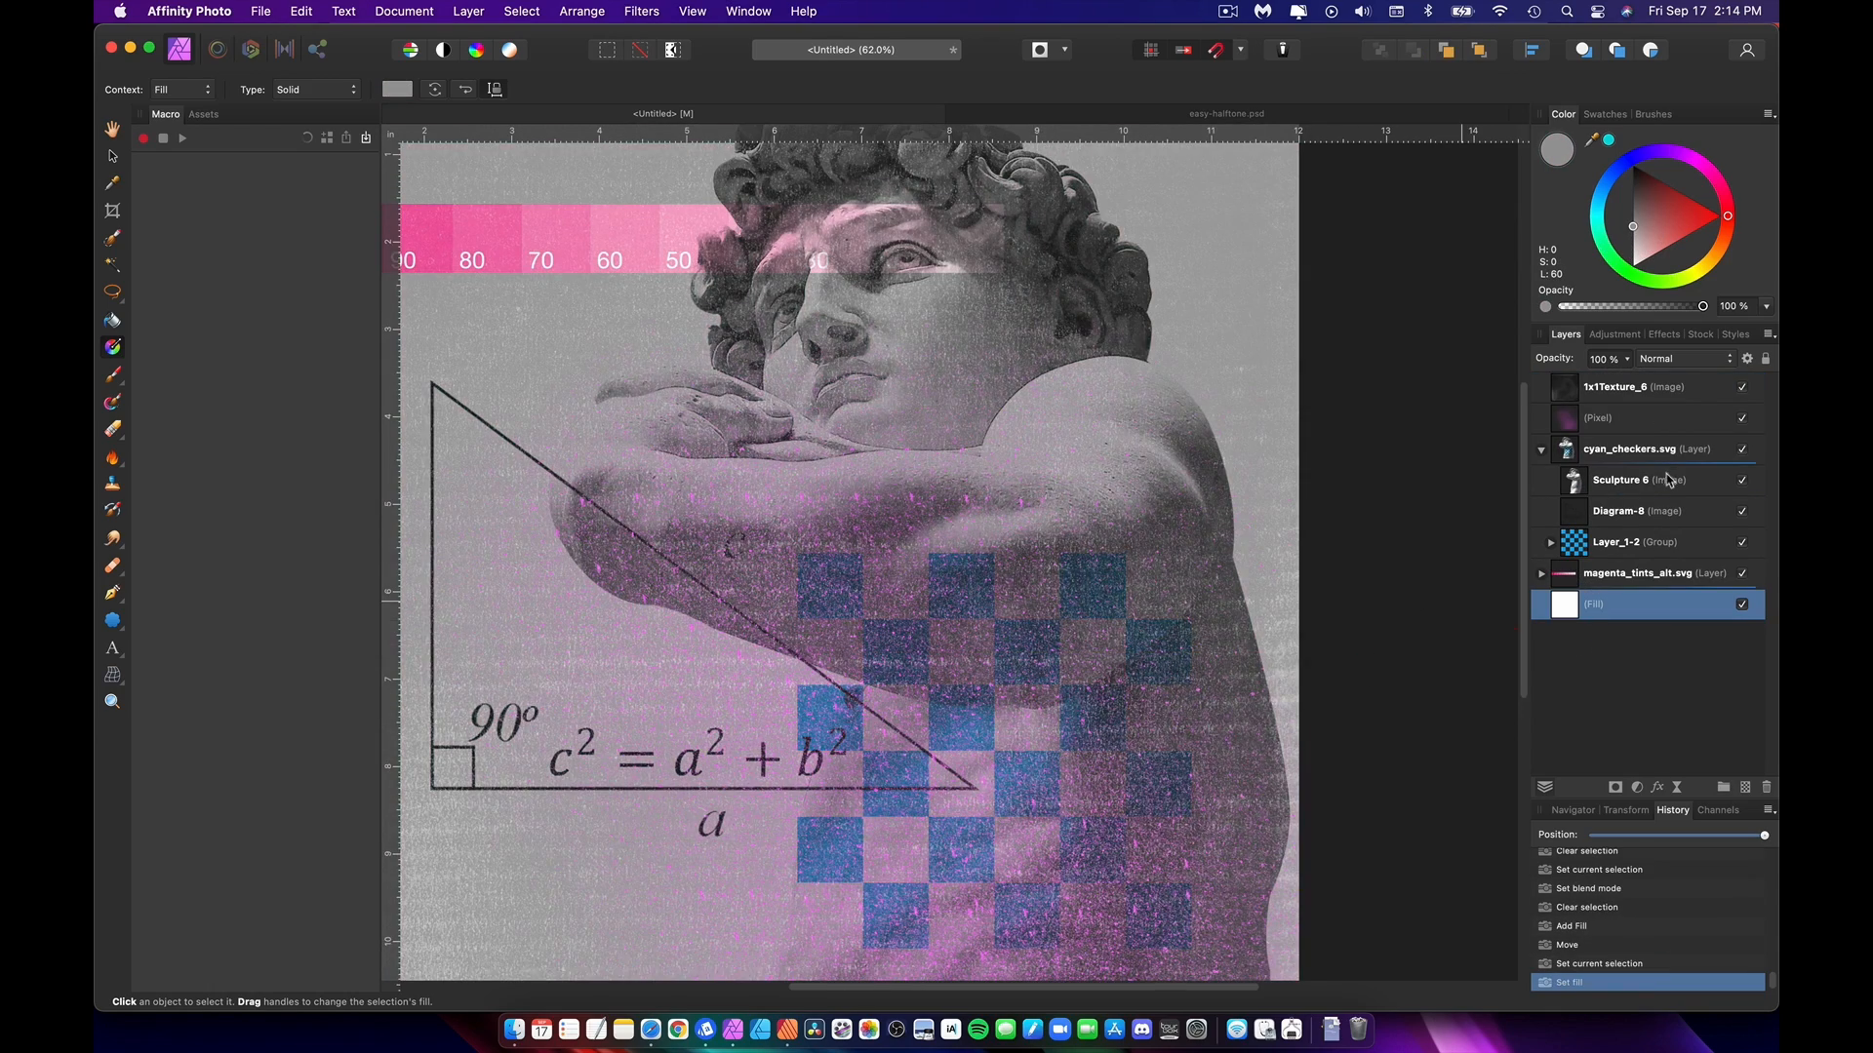
pyautogui.scroll(8, 1098, 685)
# Step: Hide the magenta speckle pixel layer and set the 1x1Texture_6 layer's blend mode to Normal
pyautogui.click(1742, 418)
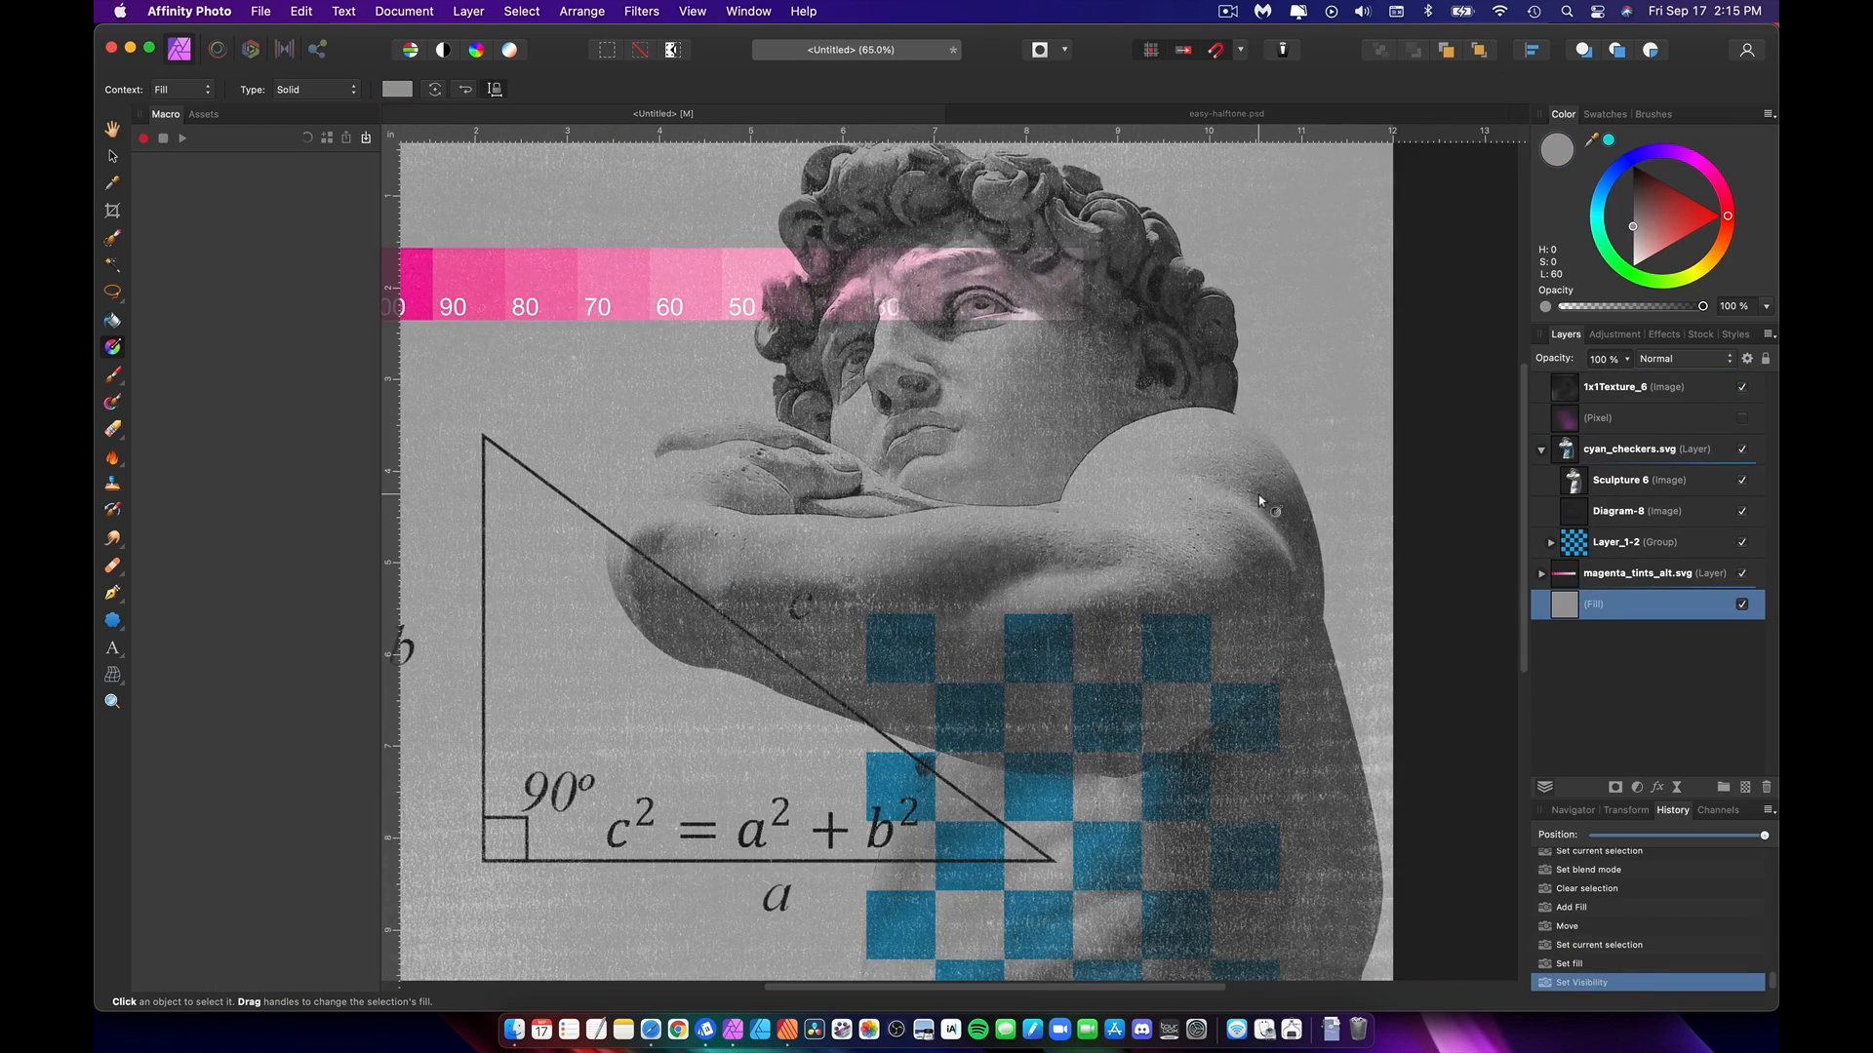
pyautogui.click(1648, 398)
pyautogui.click(1683, 359)
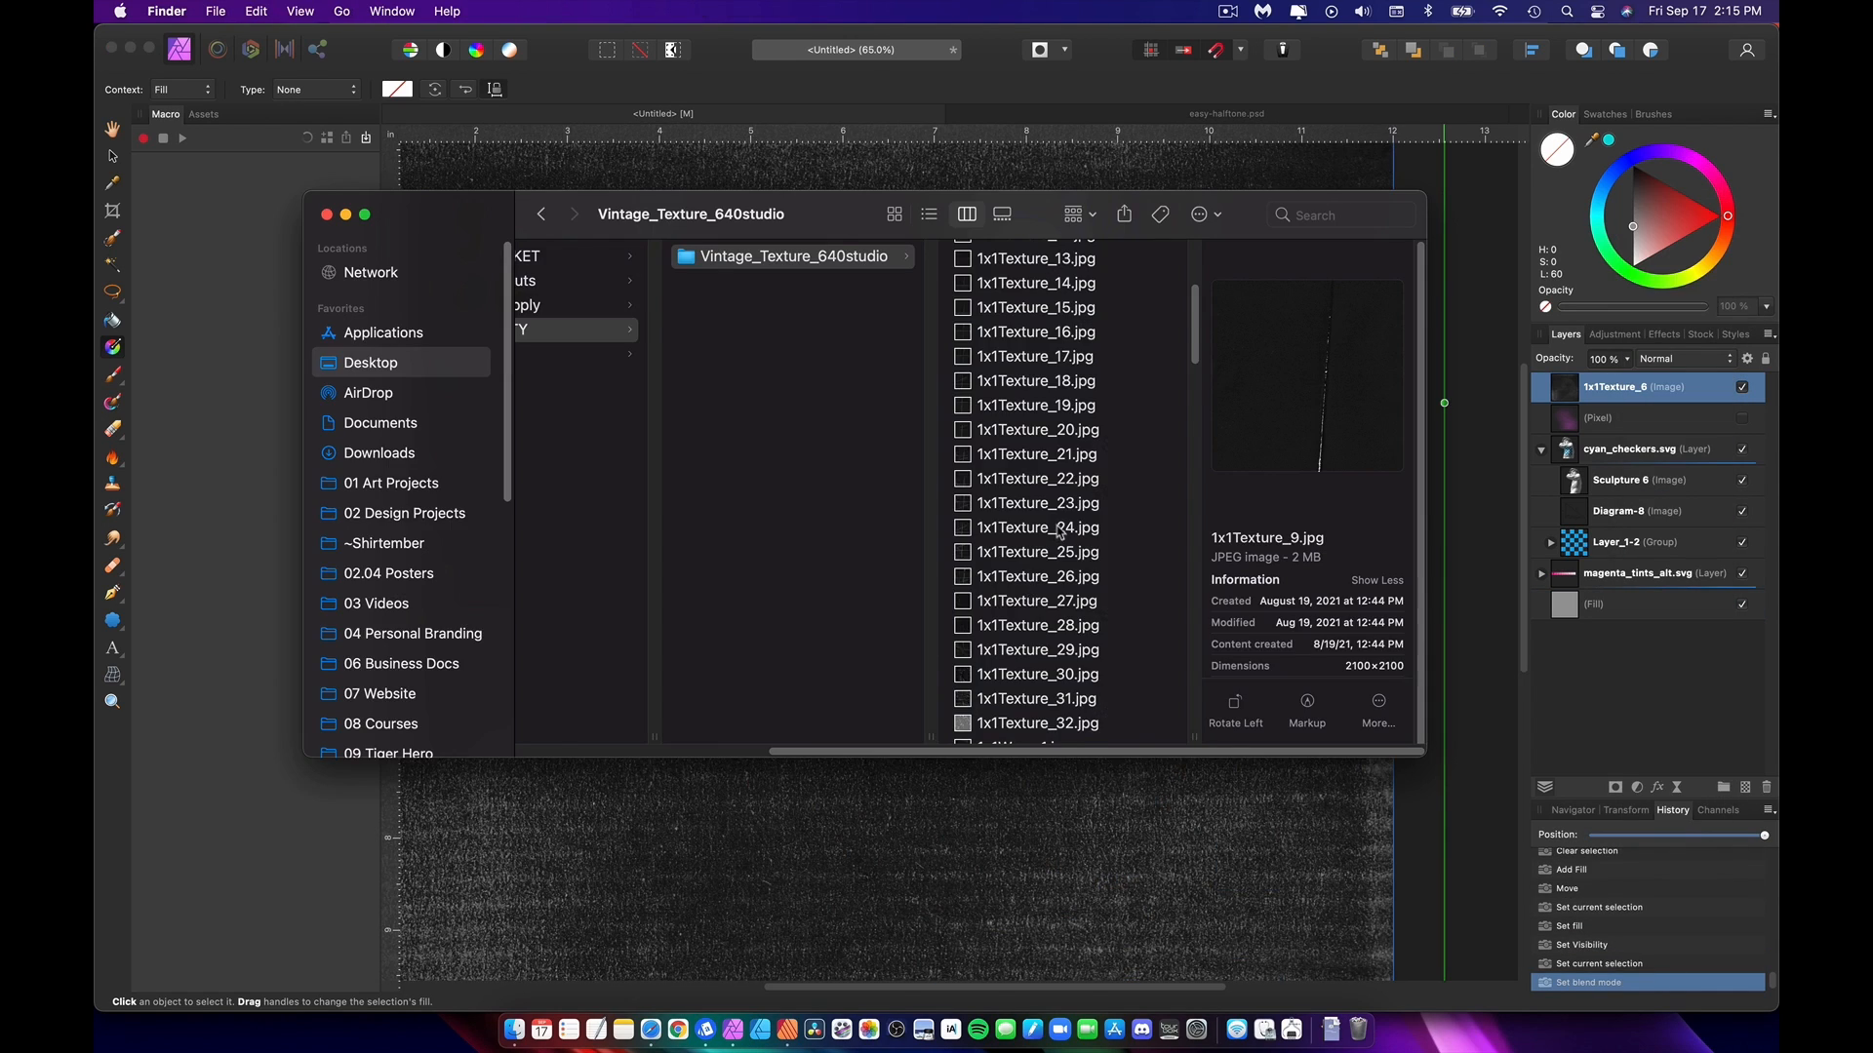
# Step: Place 1x1Wrap_7.jpg from the Vintage_Texture_640studio folder across the whole artwork, replacing the 1x1Texture_6 layer
pyautogui.scroll(-6, 1060, 531)
pyautogui.click(1036, 525)
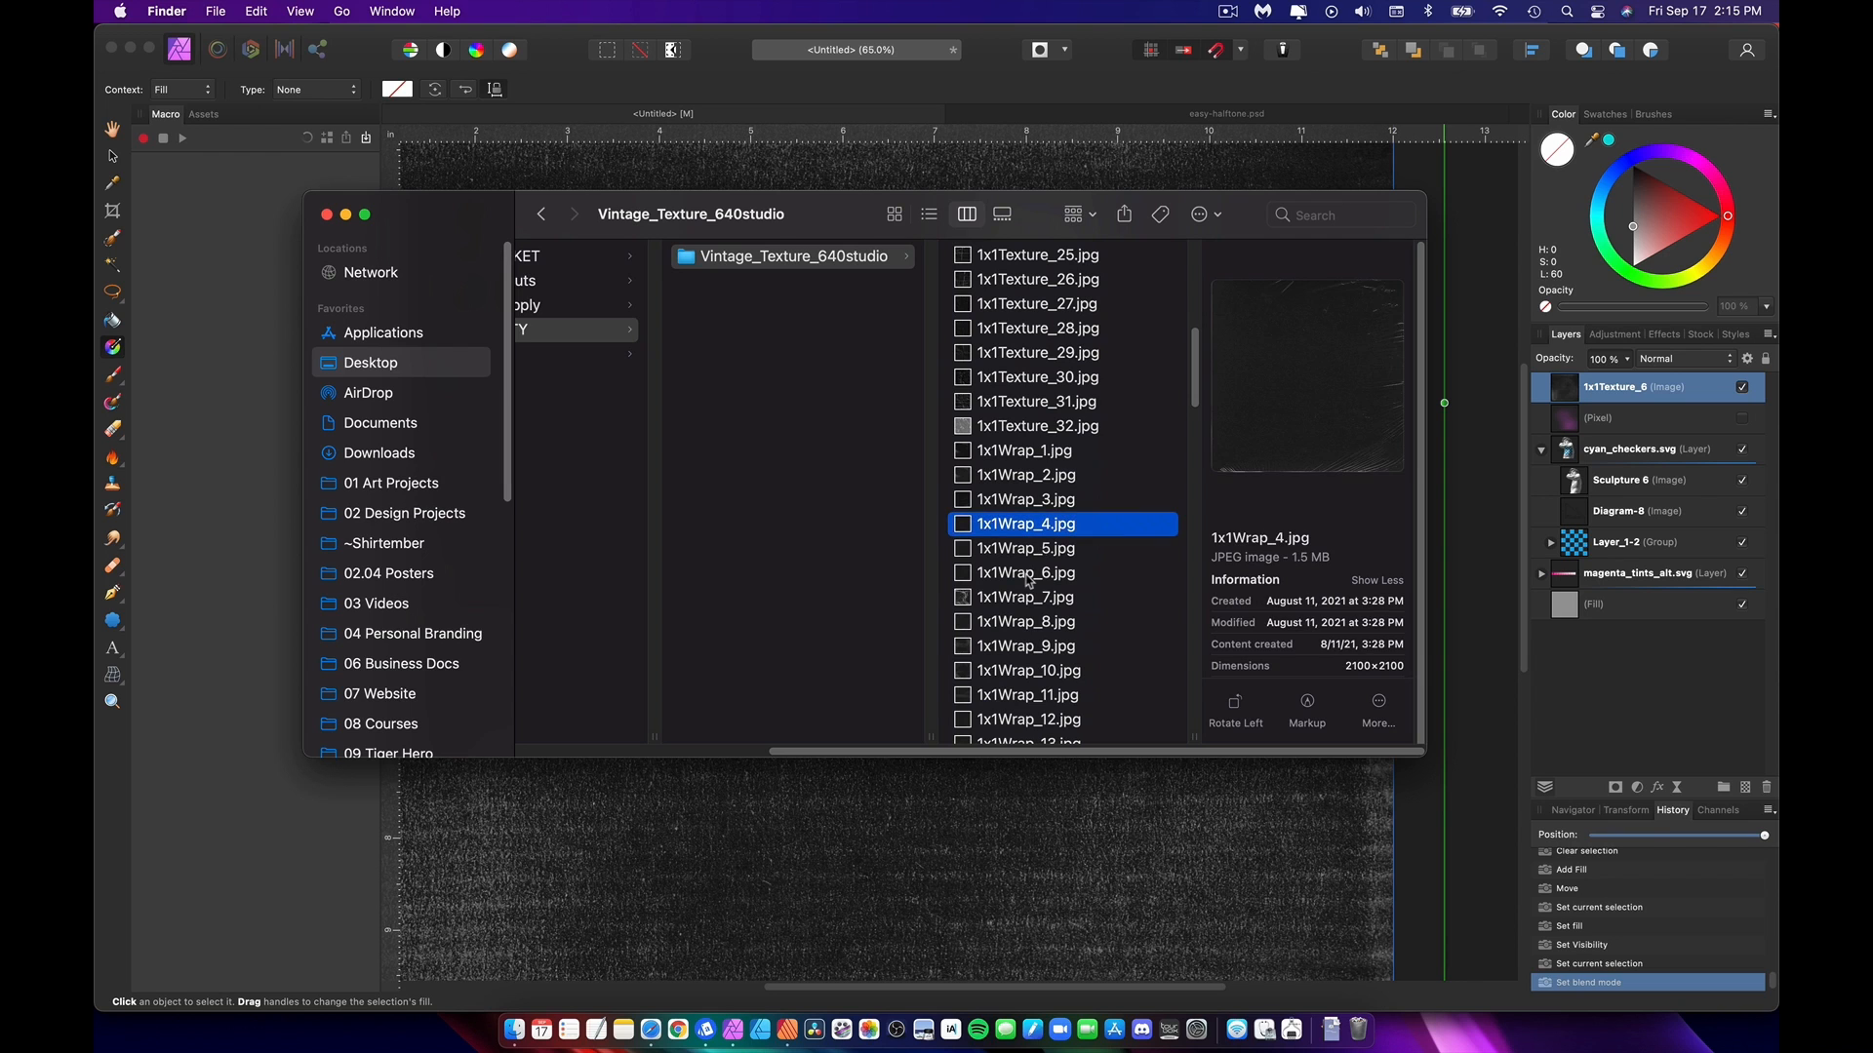
pyautogui.press('Down')
pyautogui.click(1026, 593)
pyautogui.moveTo(1017, 604); pyautogui.dragTo(939, 856)
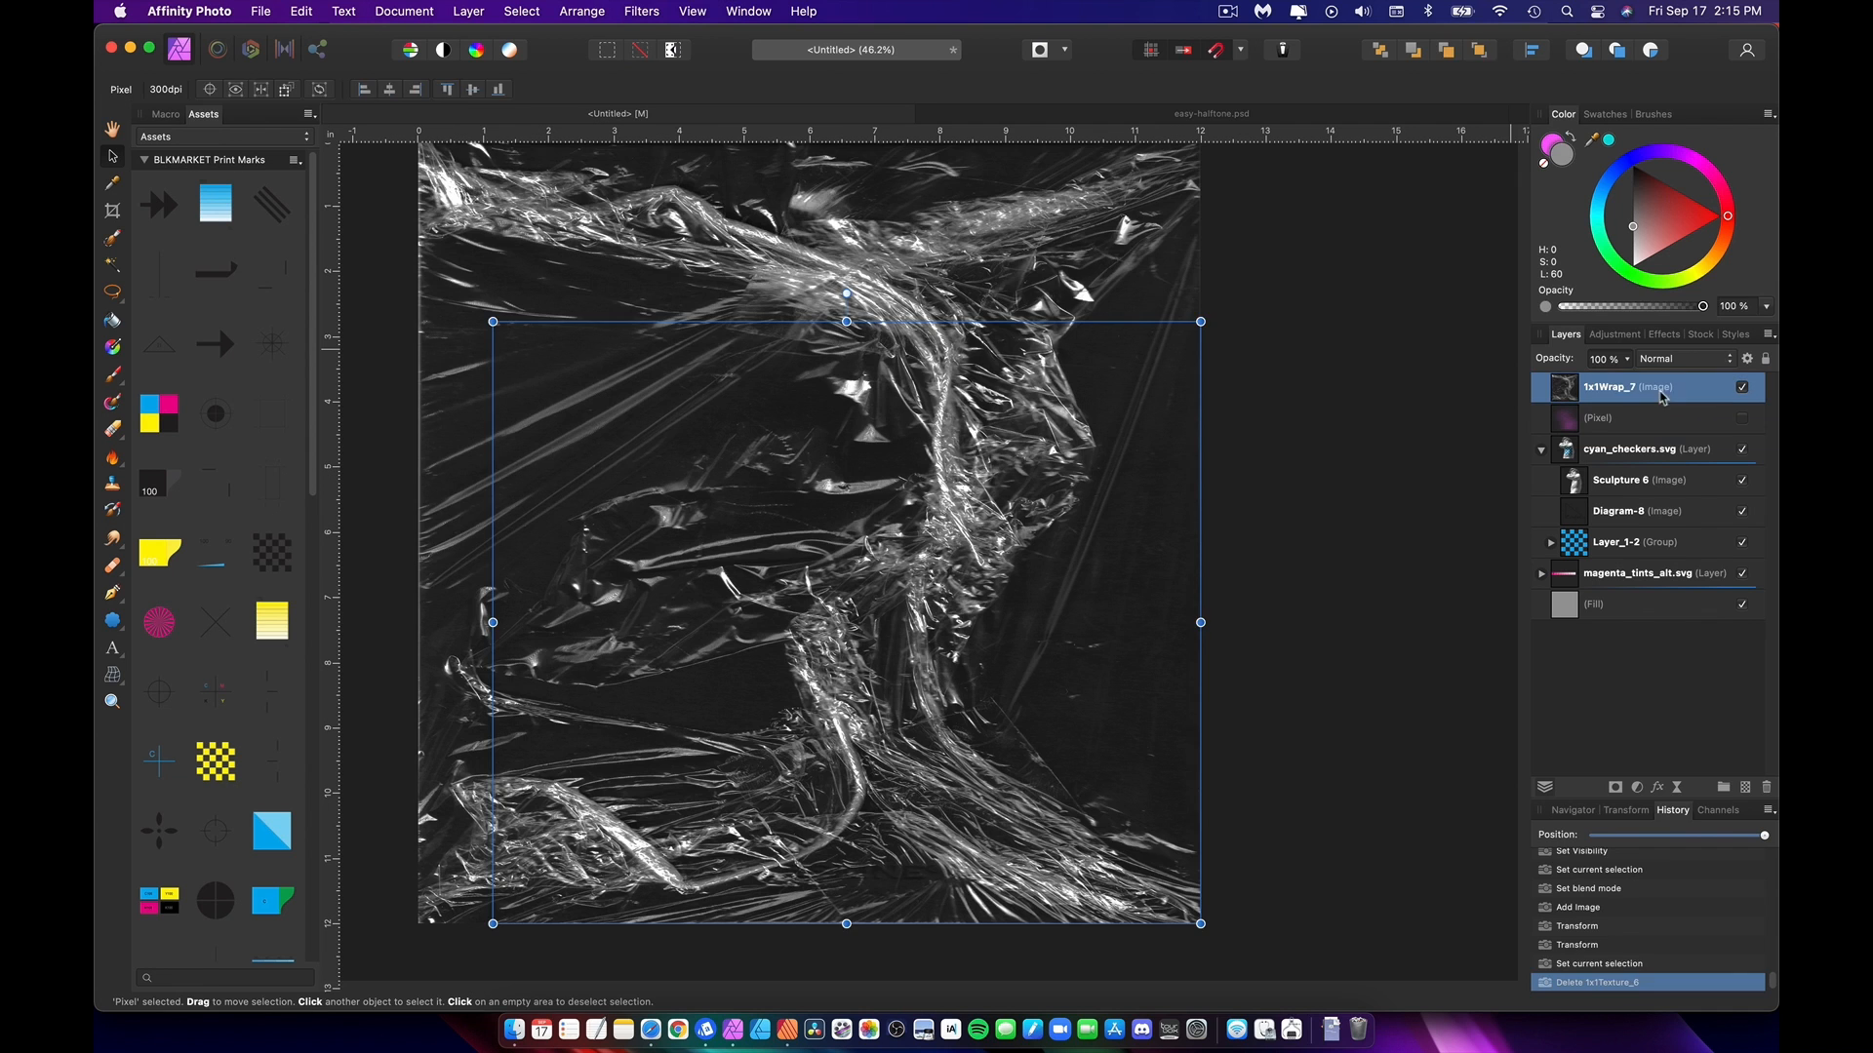
# Step: Set the 1x1Wrap_7 layer's blend mode to Screen and rotate it a quarter turn counter-clockwise
pyautogui.click(1683, 359)
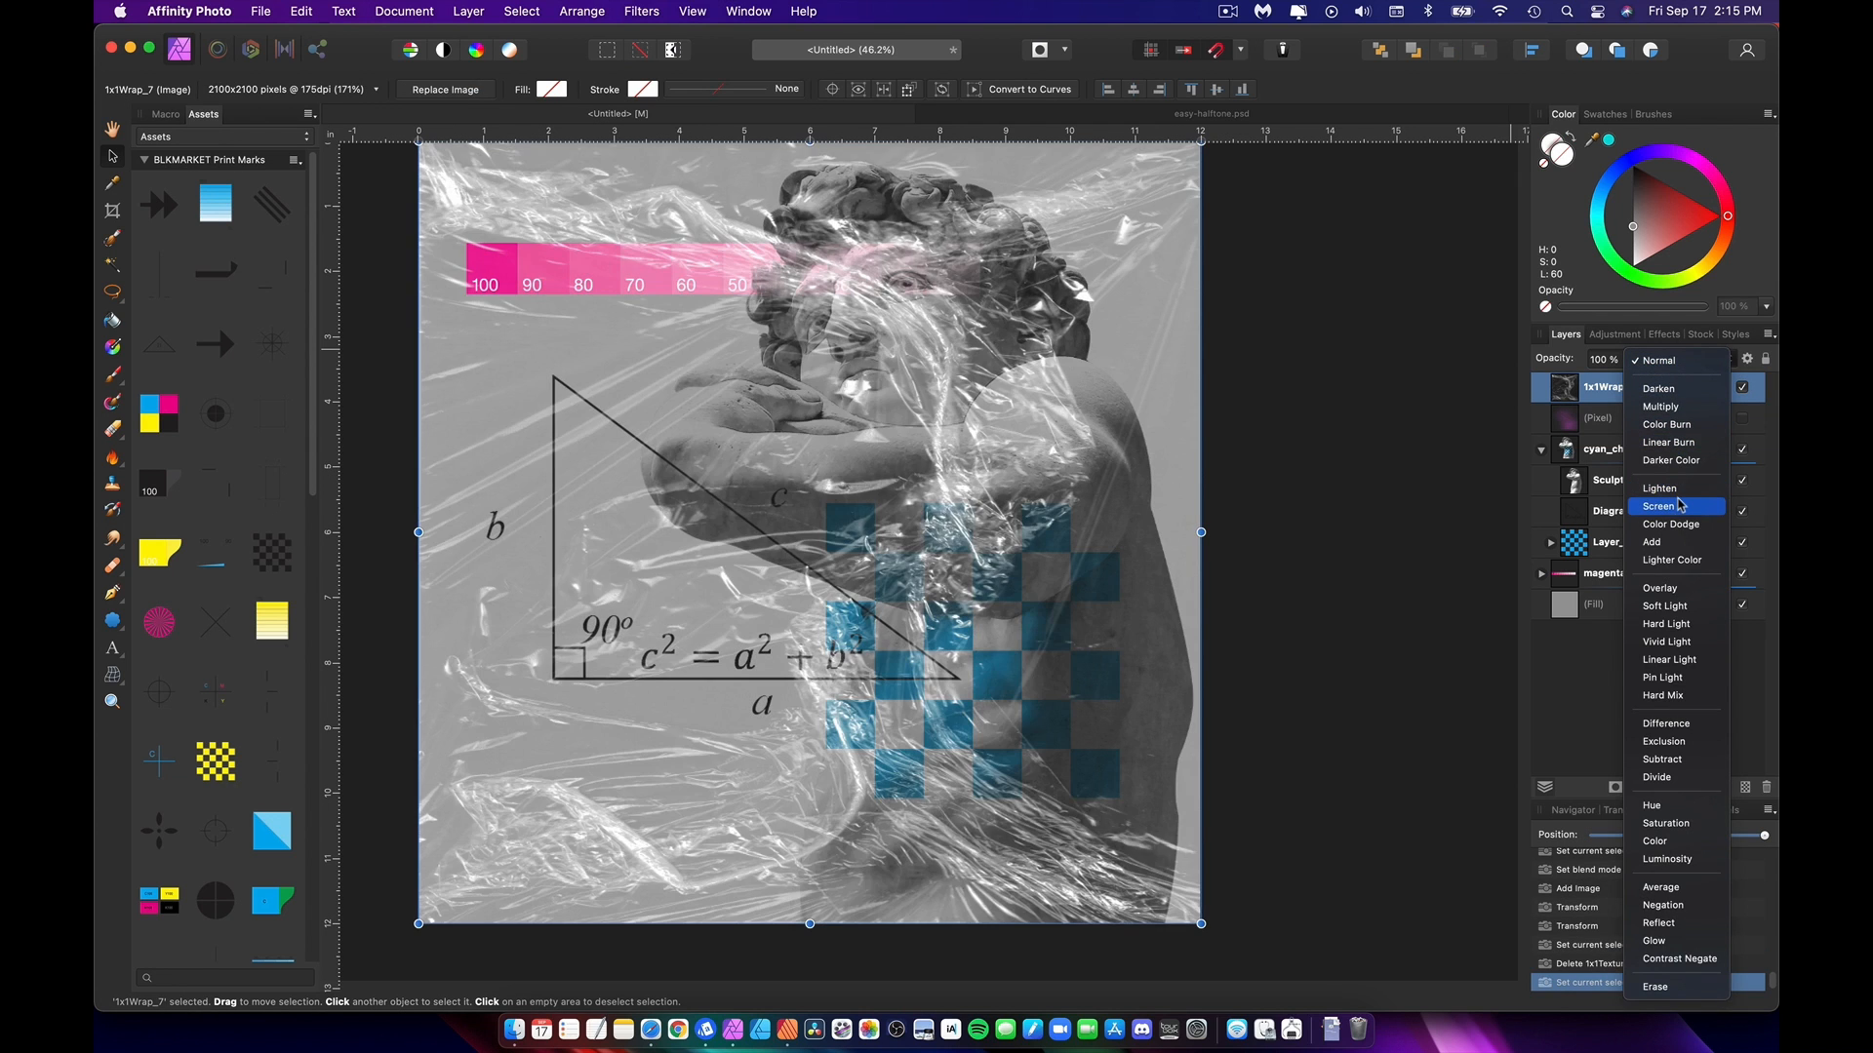
pyautogui.click(1672, 503)
pyautogui.scroll(-3, 1302, 278)
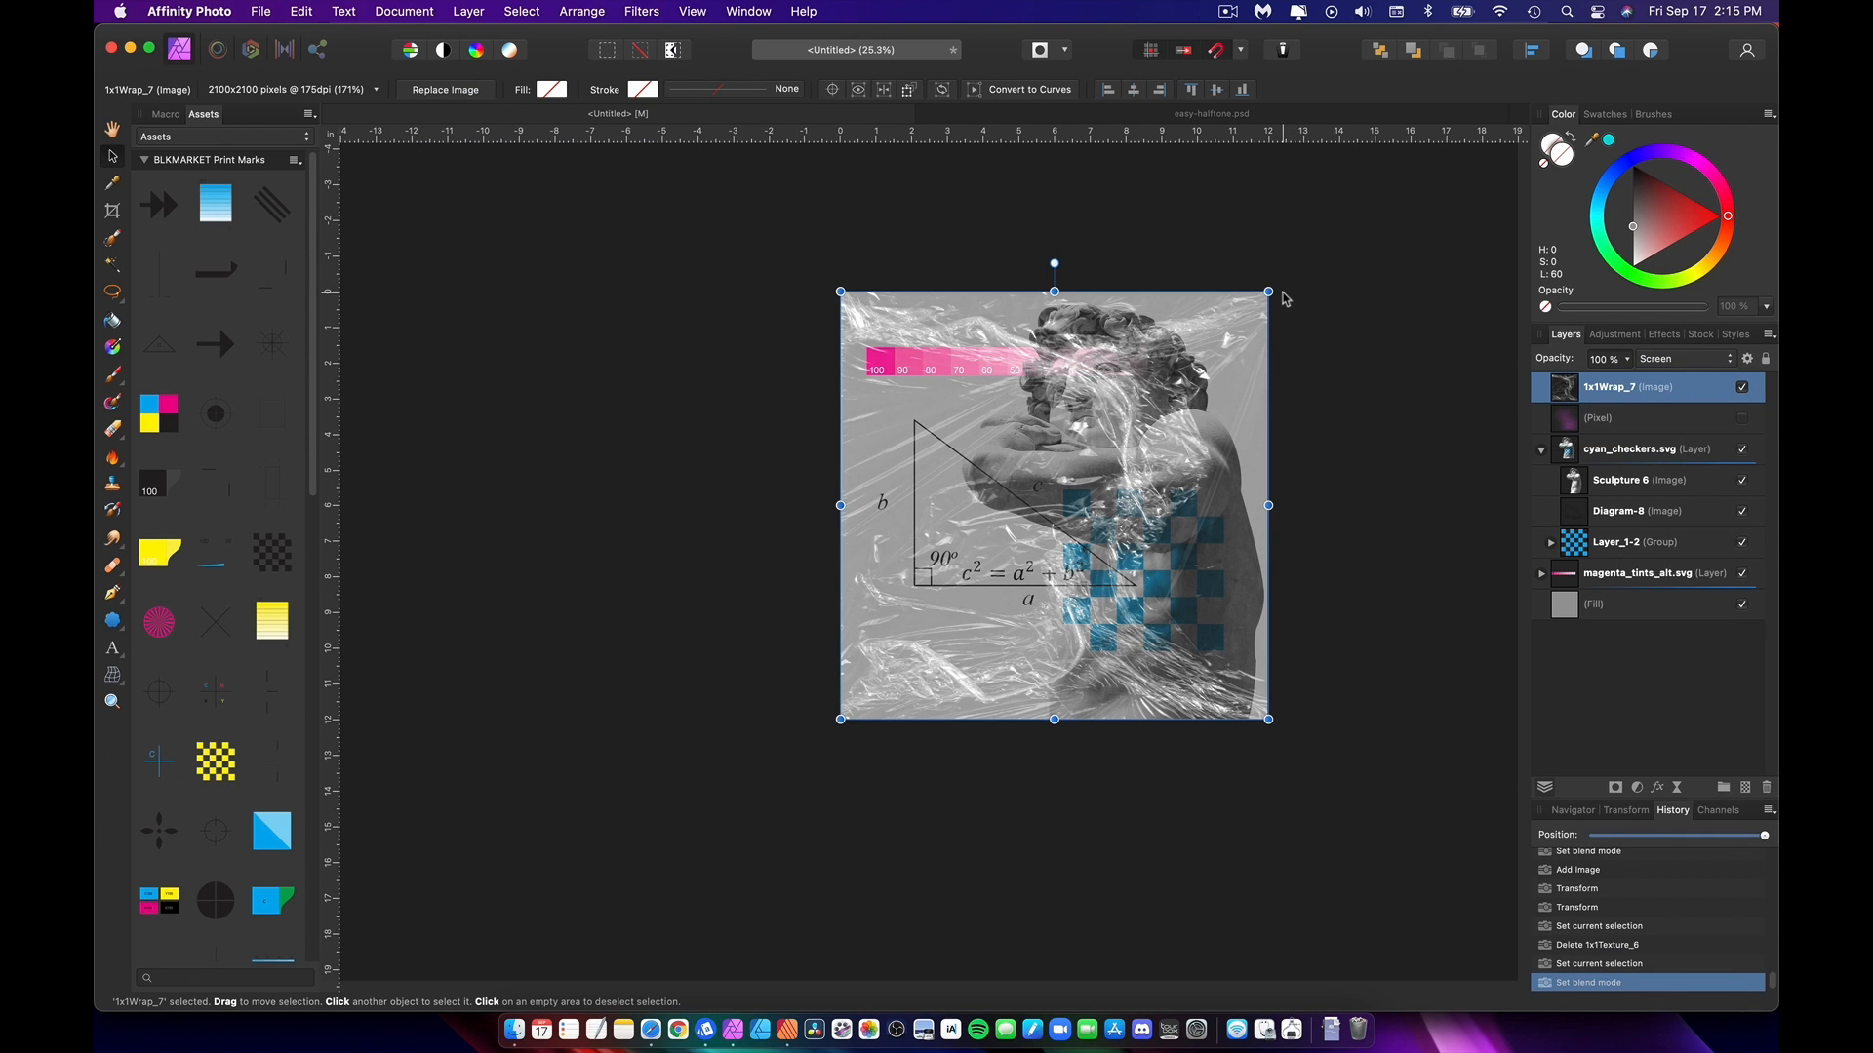
pyautogui.moveTo(1054, 264); pyautogui.dragTo(618, 461)
pyautogui.click(1326, 531)
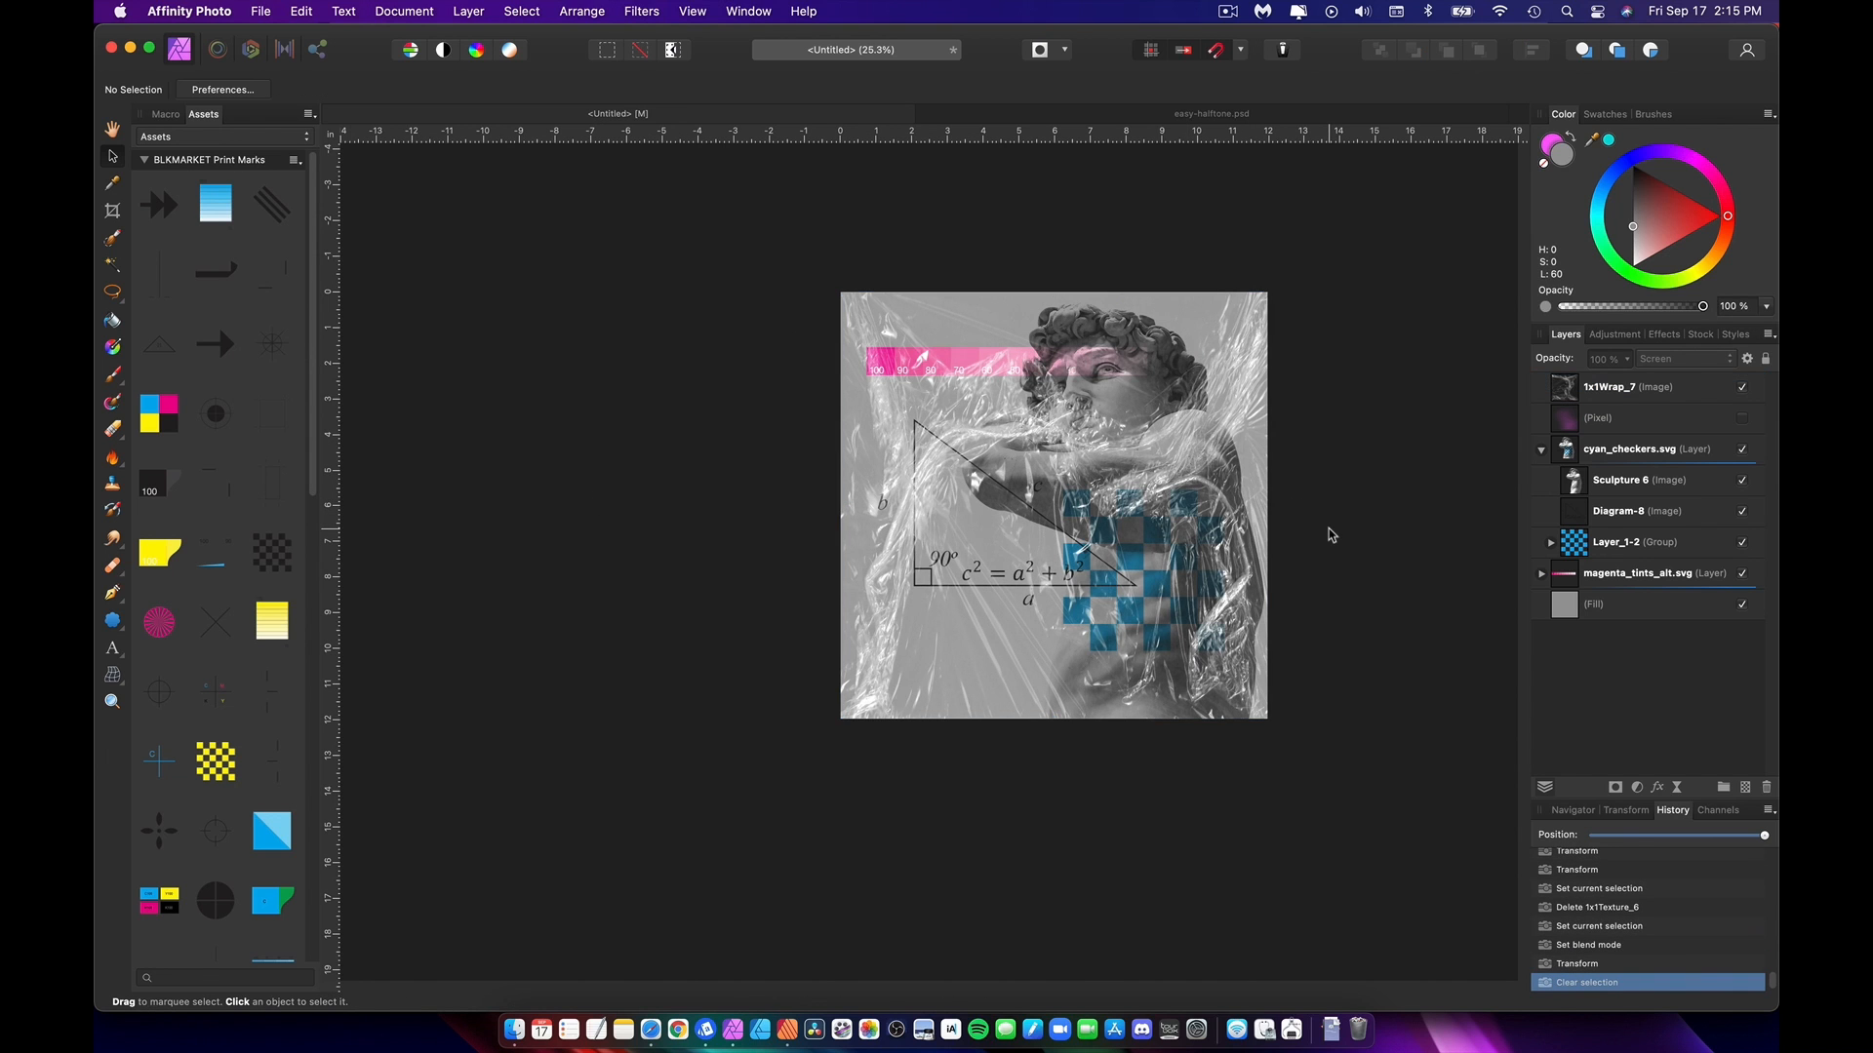
pyautogui.scroll(1, 1329, 535)
# Step: Preview the remaining wrap, CD case and magazine texture images in the Vintage_Texture_640studio folder
pyautogui.press('super+Tab')
pyautogui.scroll(-10, 1038, 561)
pyautogui.scroll(5, 1073, 439)
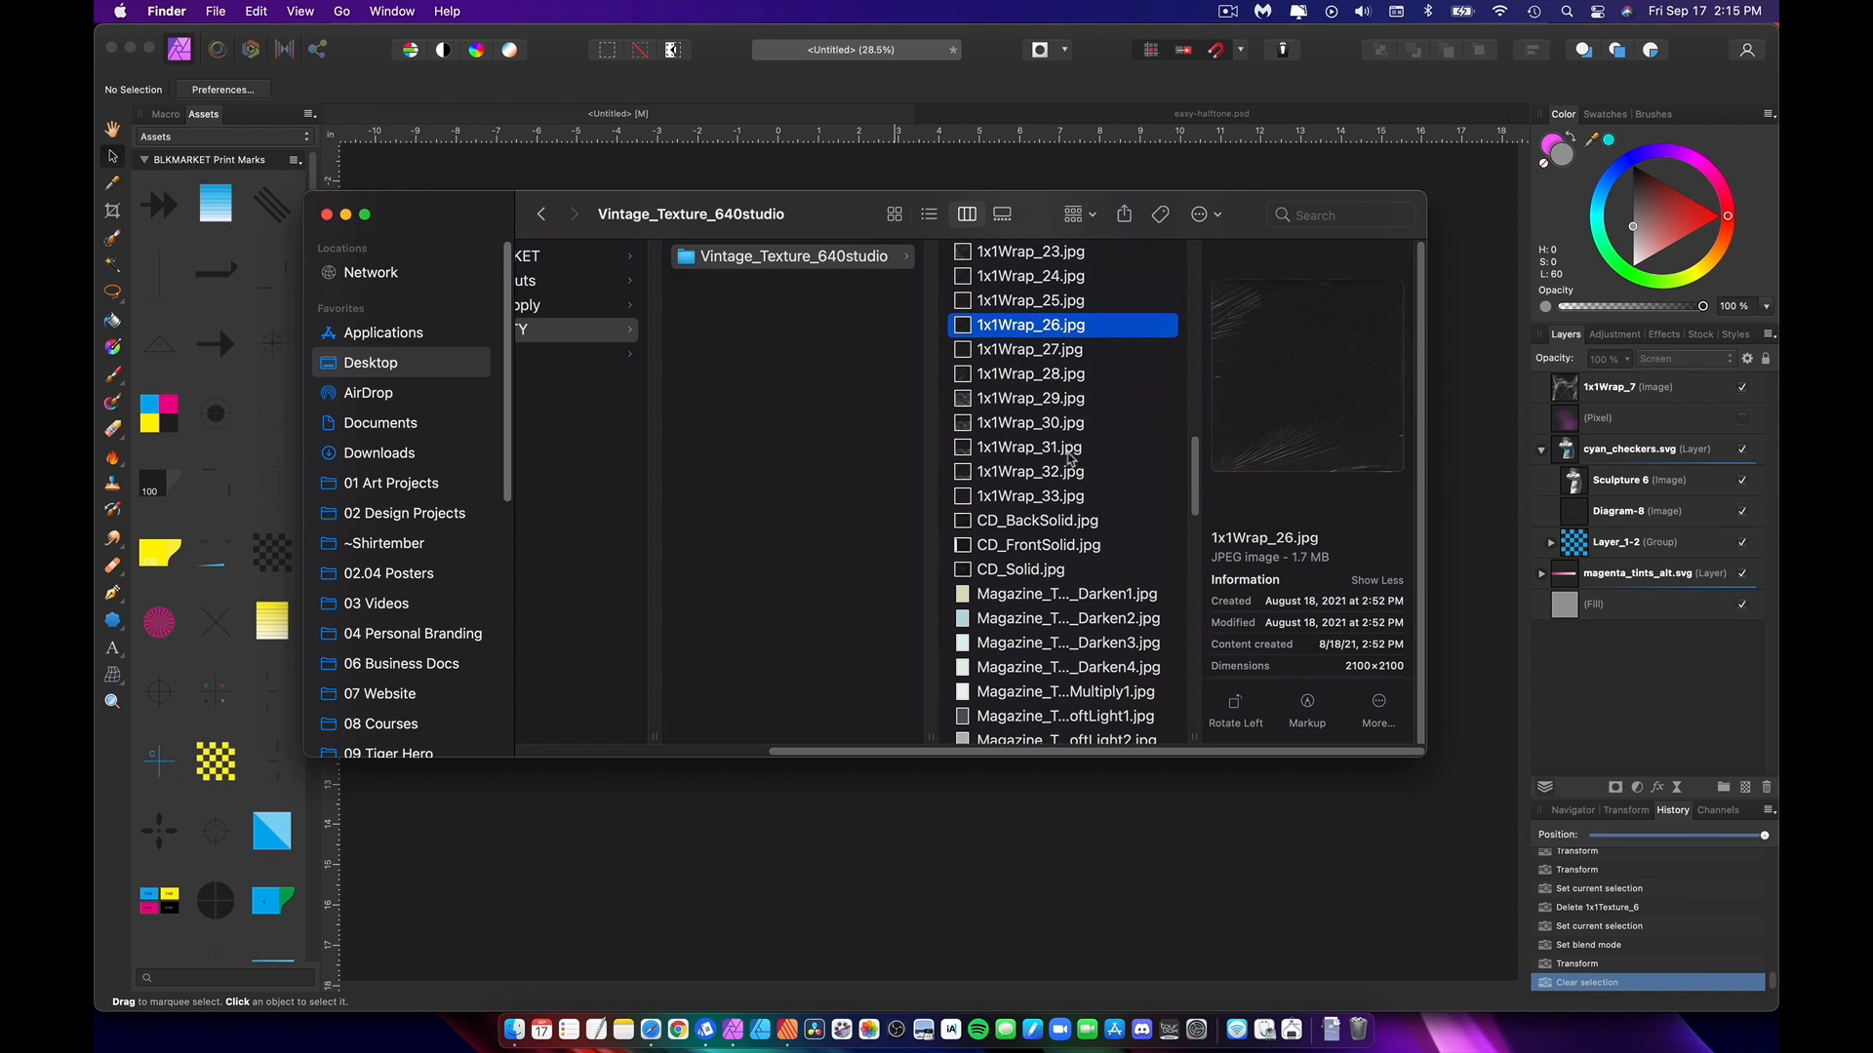
pyautogui.click(1038, 527)
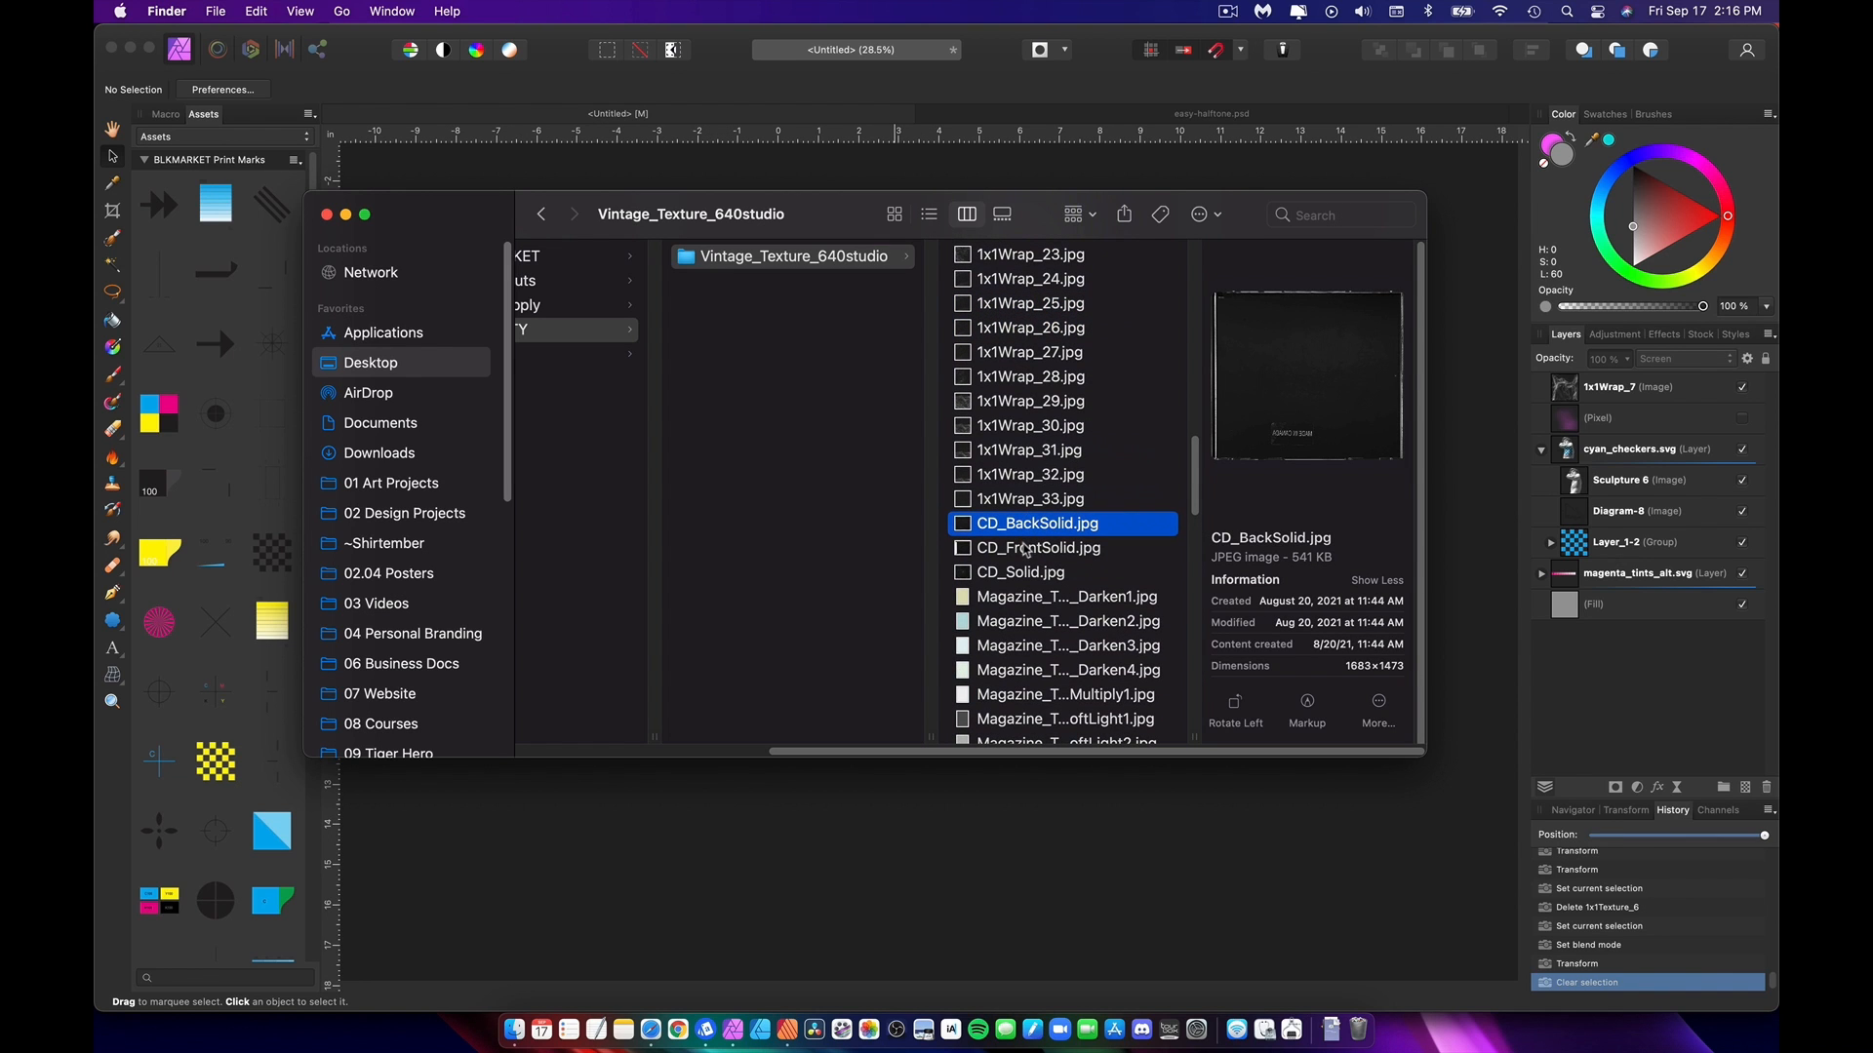
pyautogui.click(1036, 551)
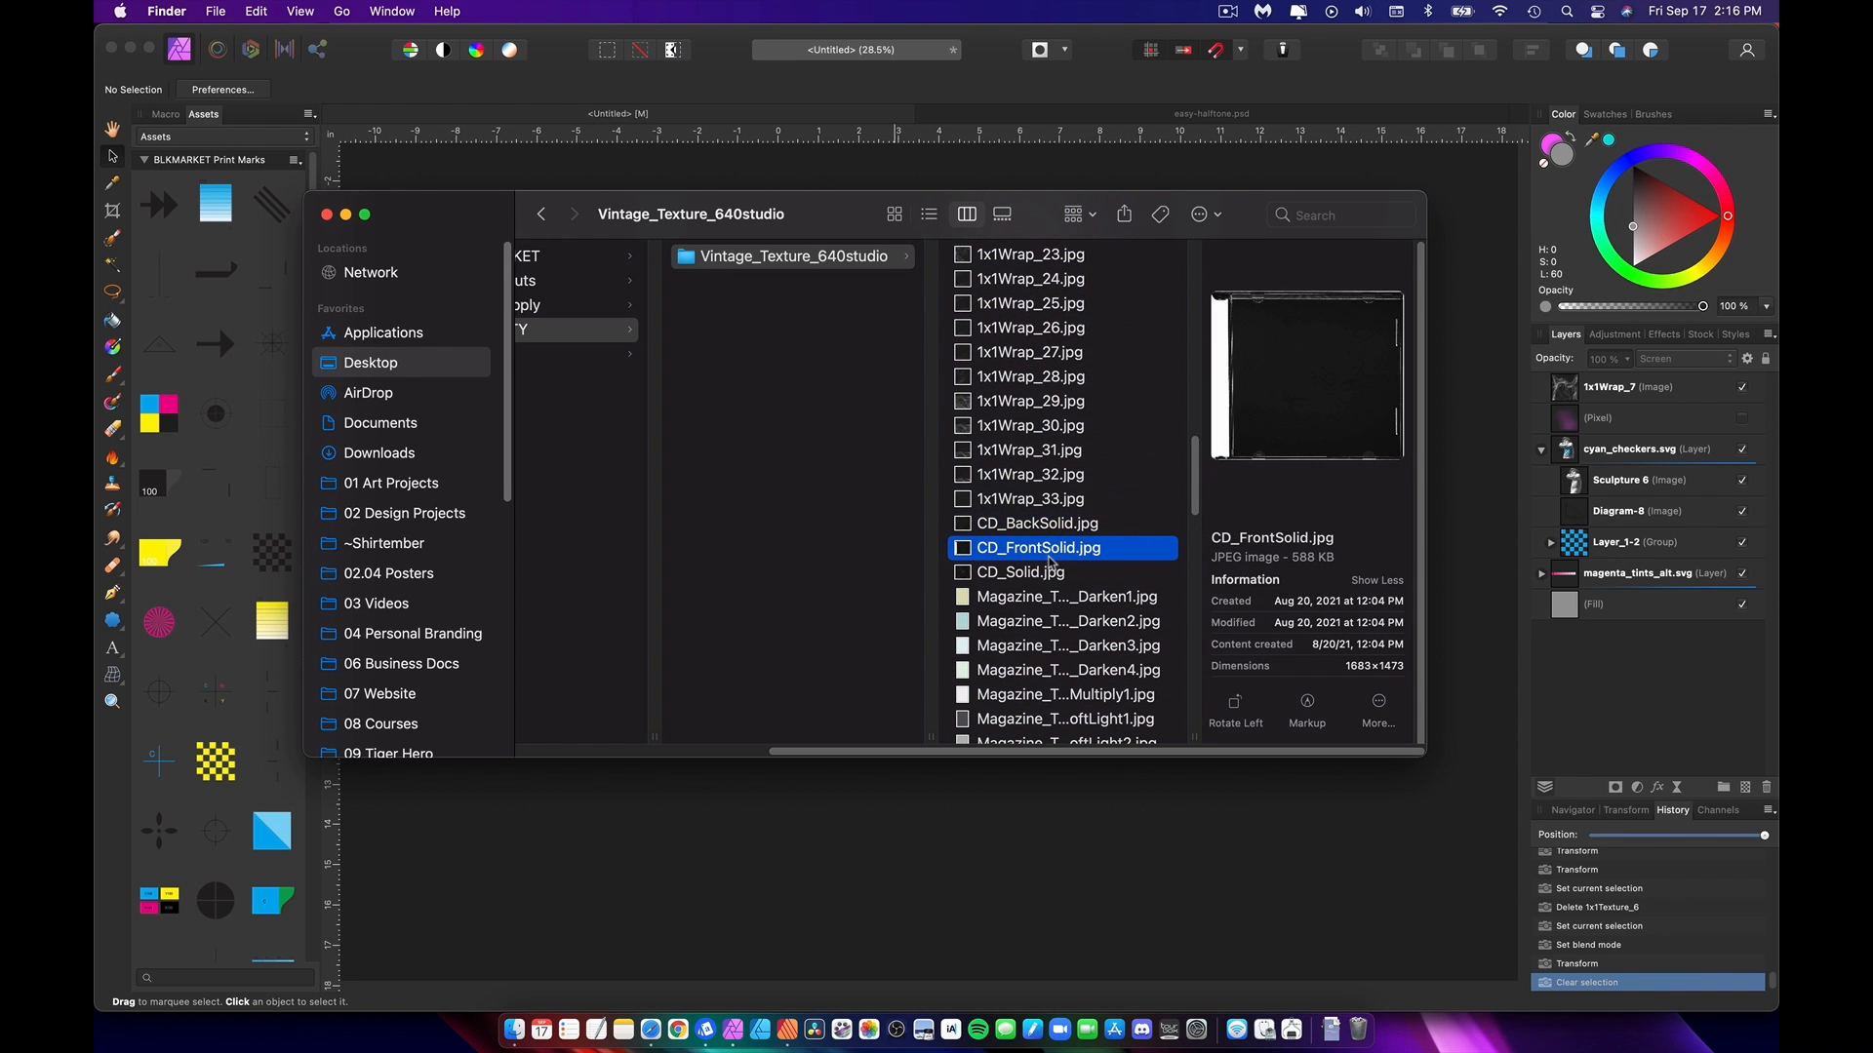
pyautogui.click(1021, 576)
pyautogui.scroll(-3, 1044, 410)
pyautogui.click(1049, 390)
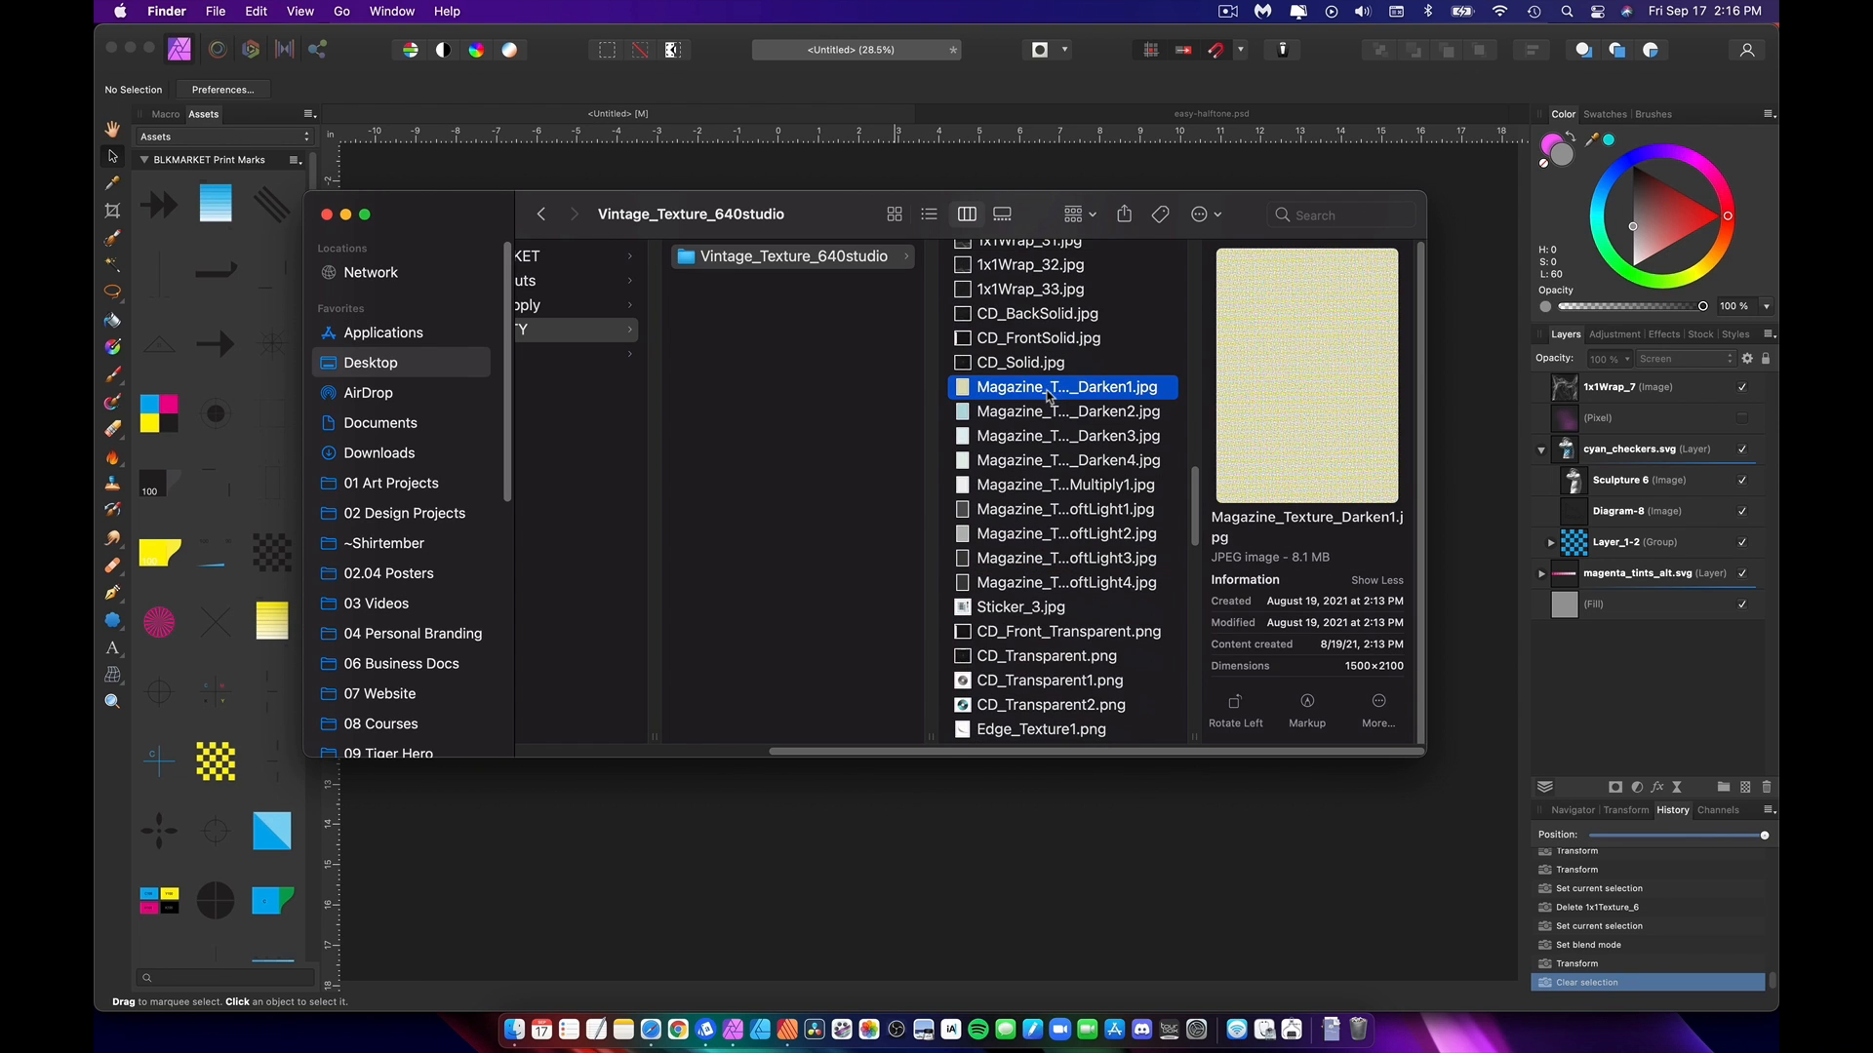
pyautogui.click(1064, 447)
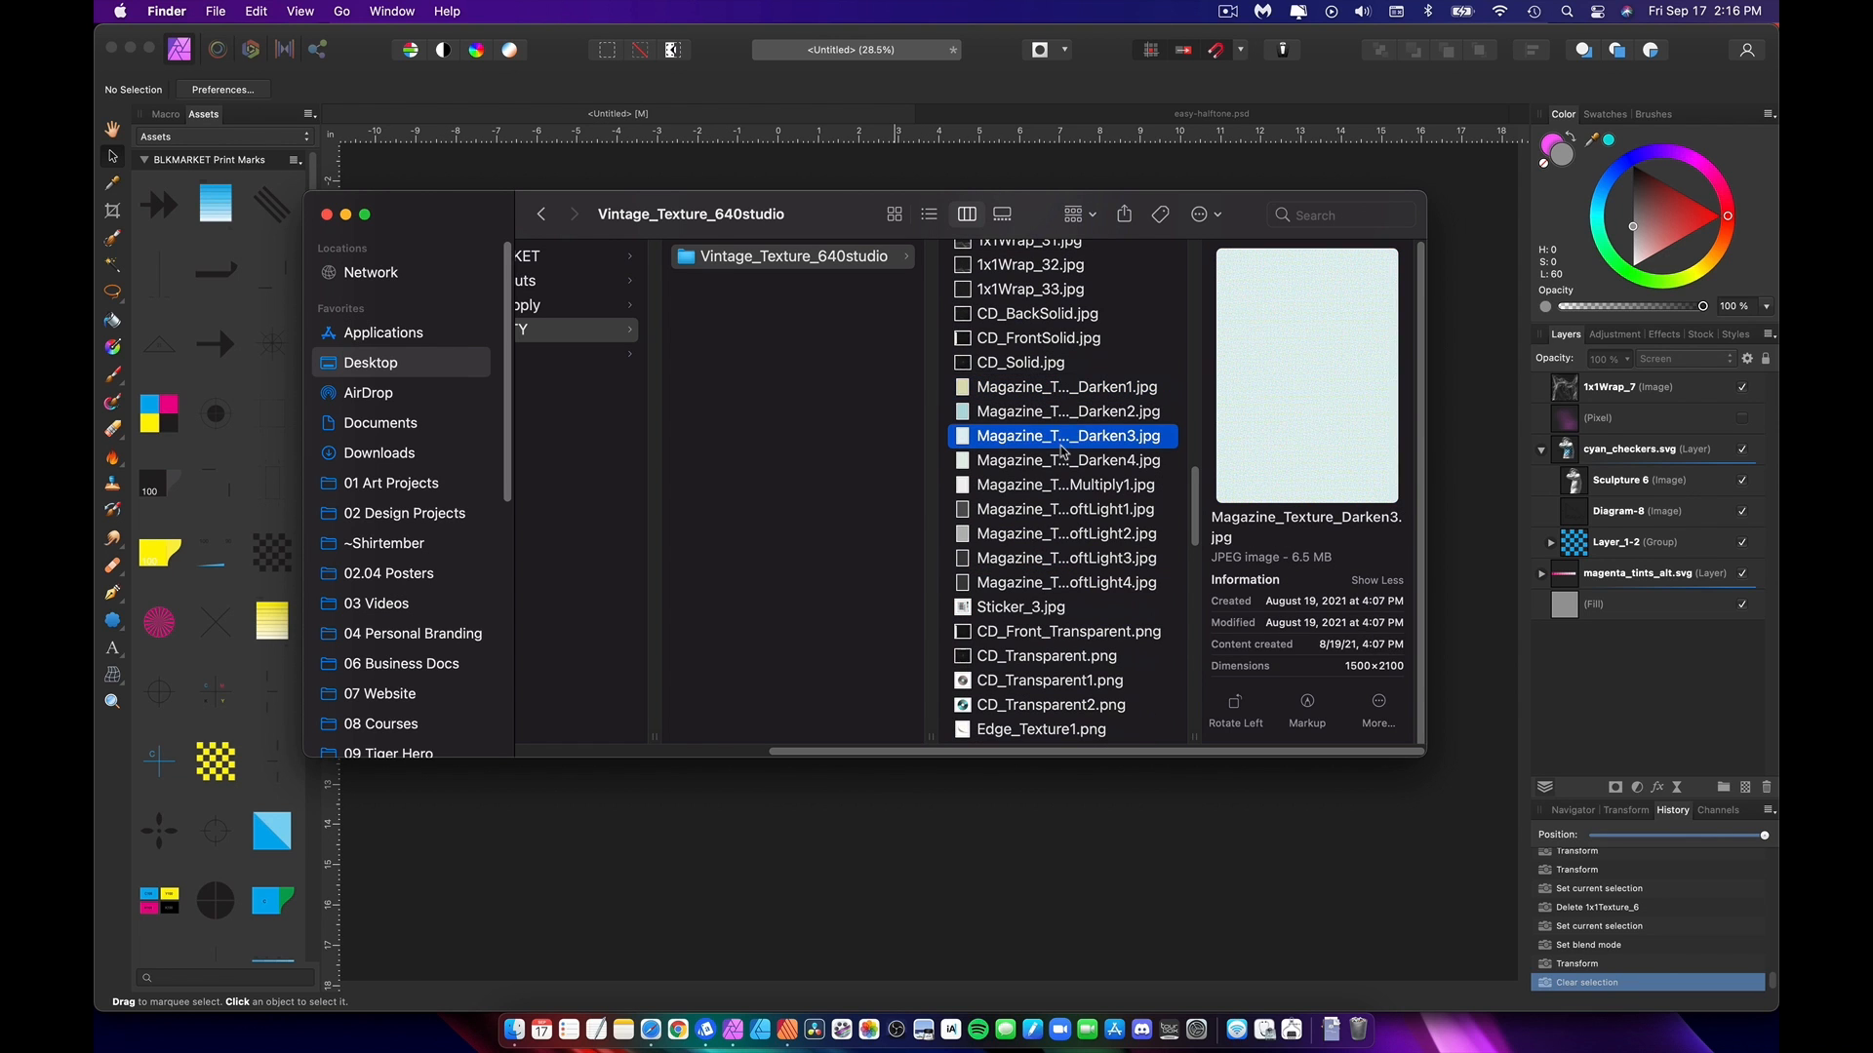
# Step: Place Magazine_Texture_Darken2.jpg over the artwork and resize it to try out the print texture
pyautogui.moveTo(1063, 410); pyautogui.dragTo(1011, 475)
pyautogui.scroll(-5, 1105, 632)
pyautogui.scroll(3, 1105, 632)
pyautogui.scroll(-4, 1054, 548)
pyautogui.moveTo(1202, 849); pyautogui.dragTo(1320, 744)
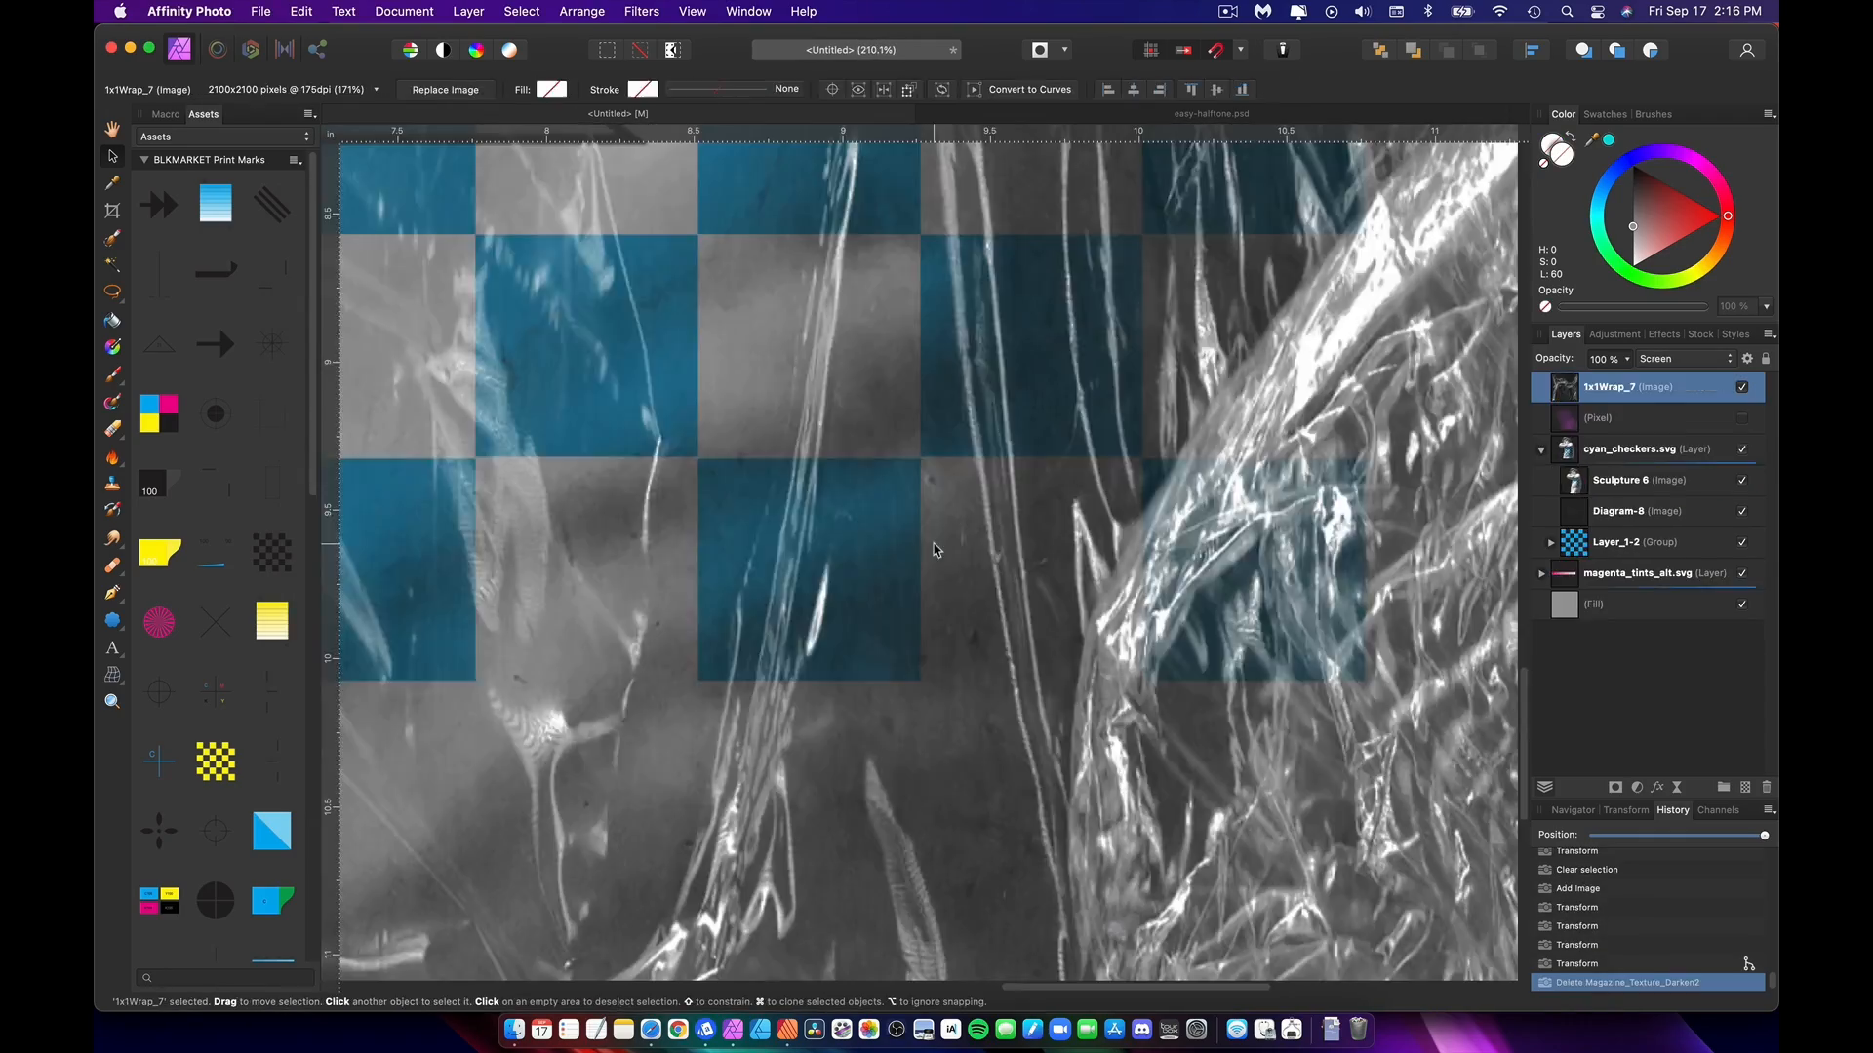
# Step: Preview the sticker, transparent CD case and edge texture images in the Vintage_Texture_640studio folder
pyautogui.press('super+Tab')
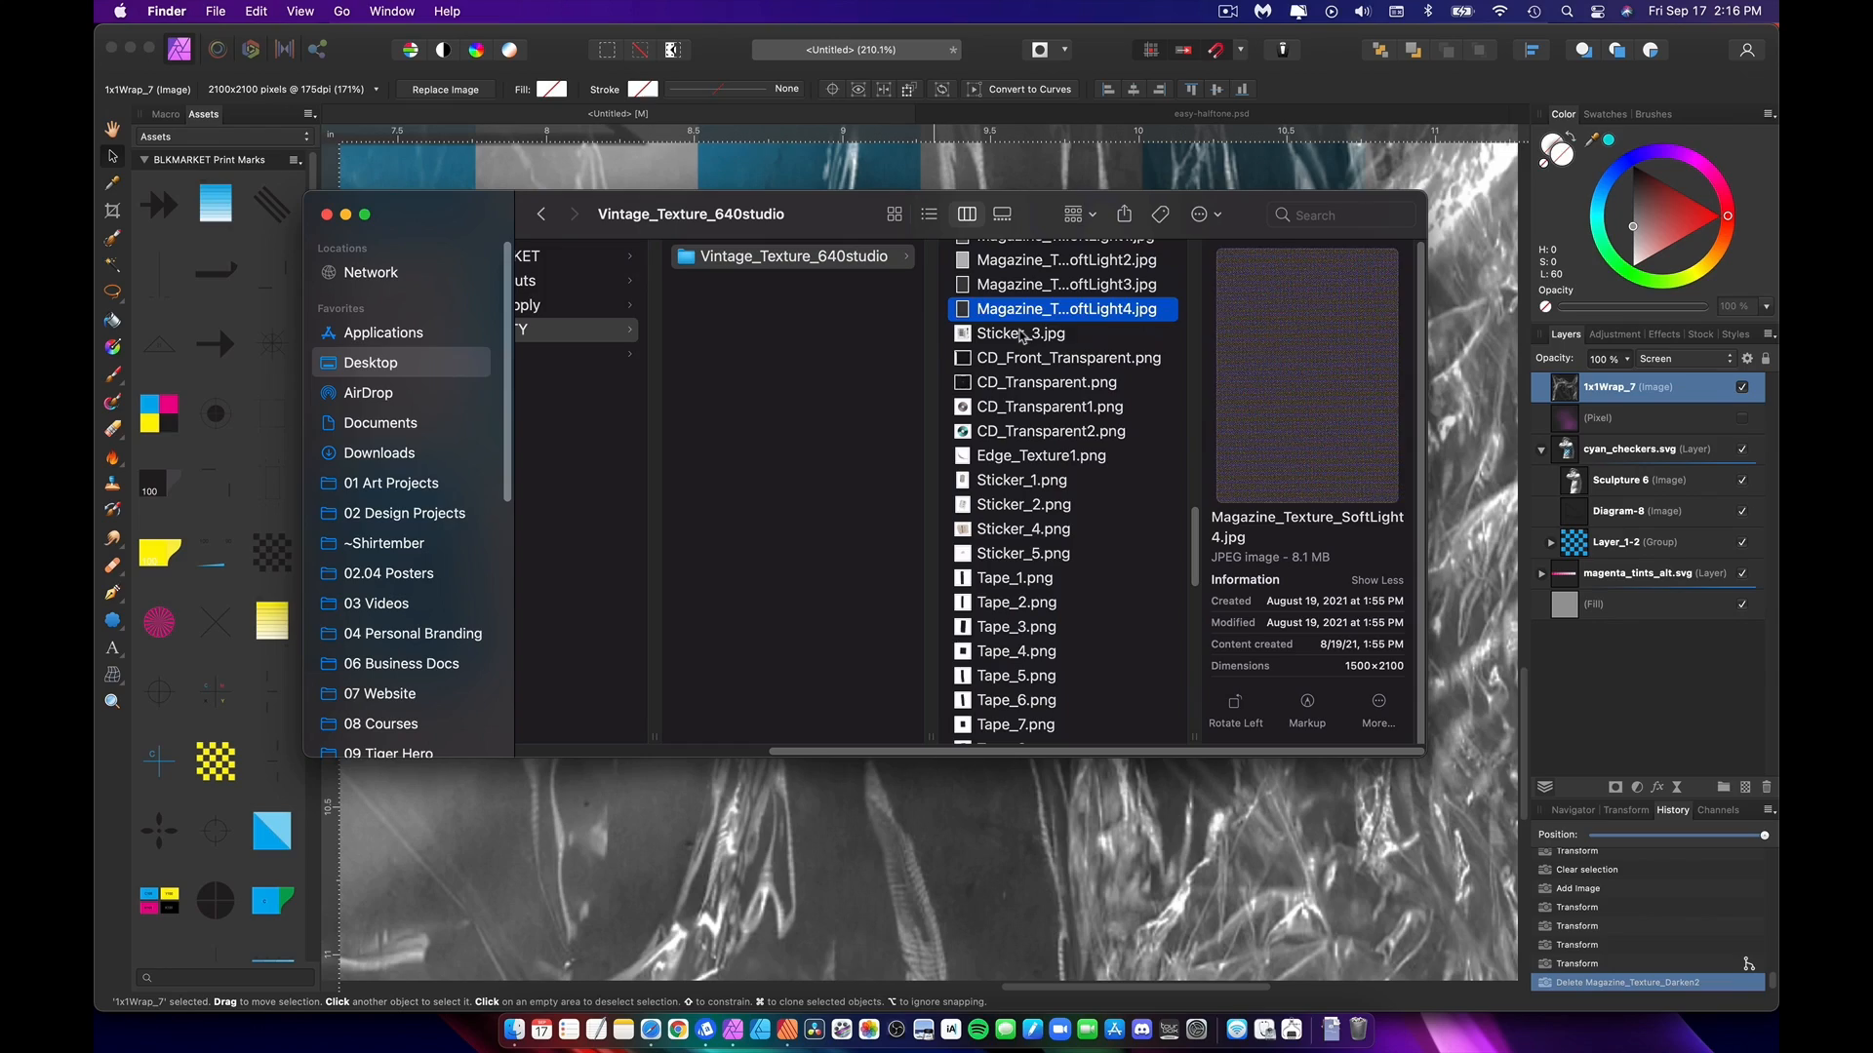
pyautogui.press('Down')
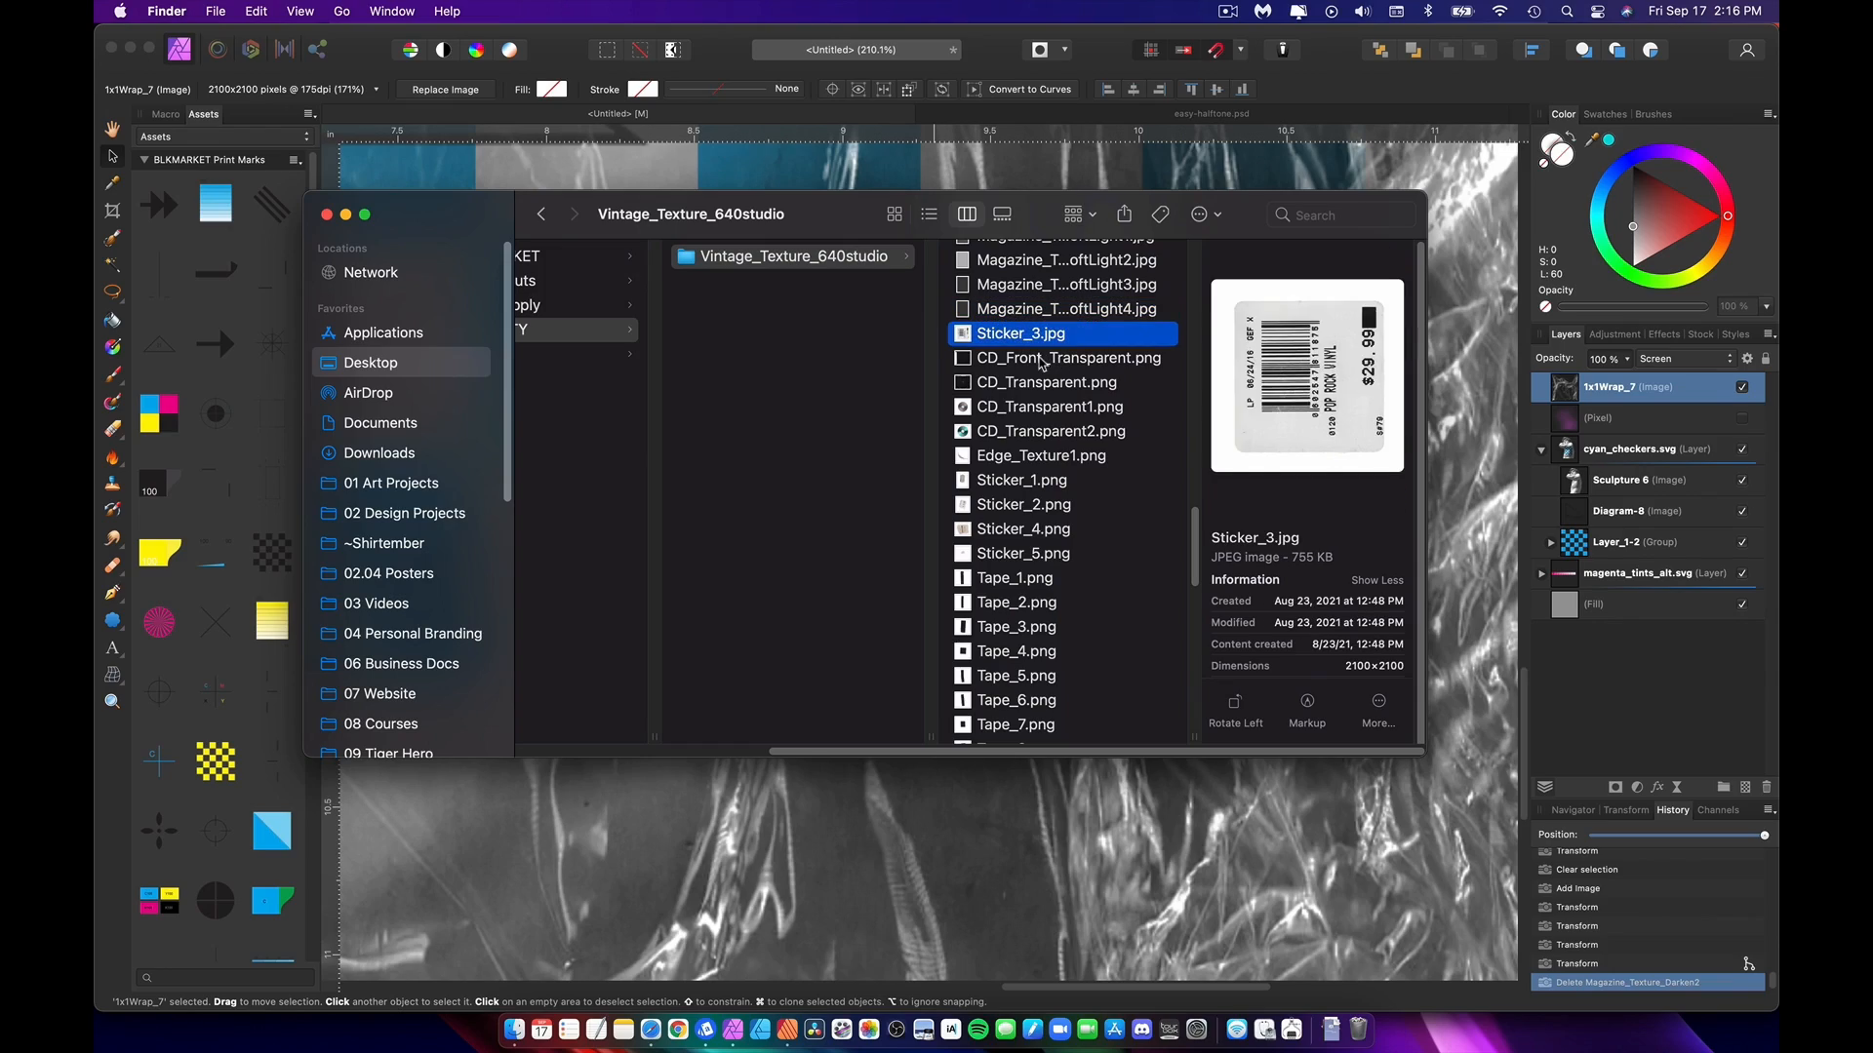
pyautogui.press('Down')
pyautogui.press('Down')
pyautogui.press('Down')
pyautogui.press('Down')
pyautogui.press('Down')
pyautogui.press('Down')
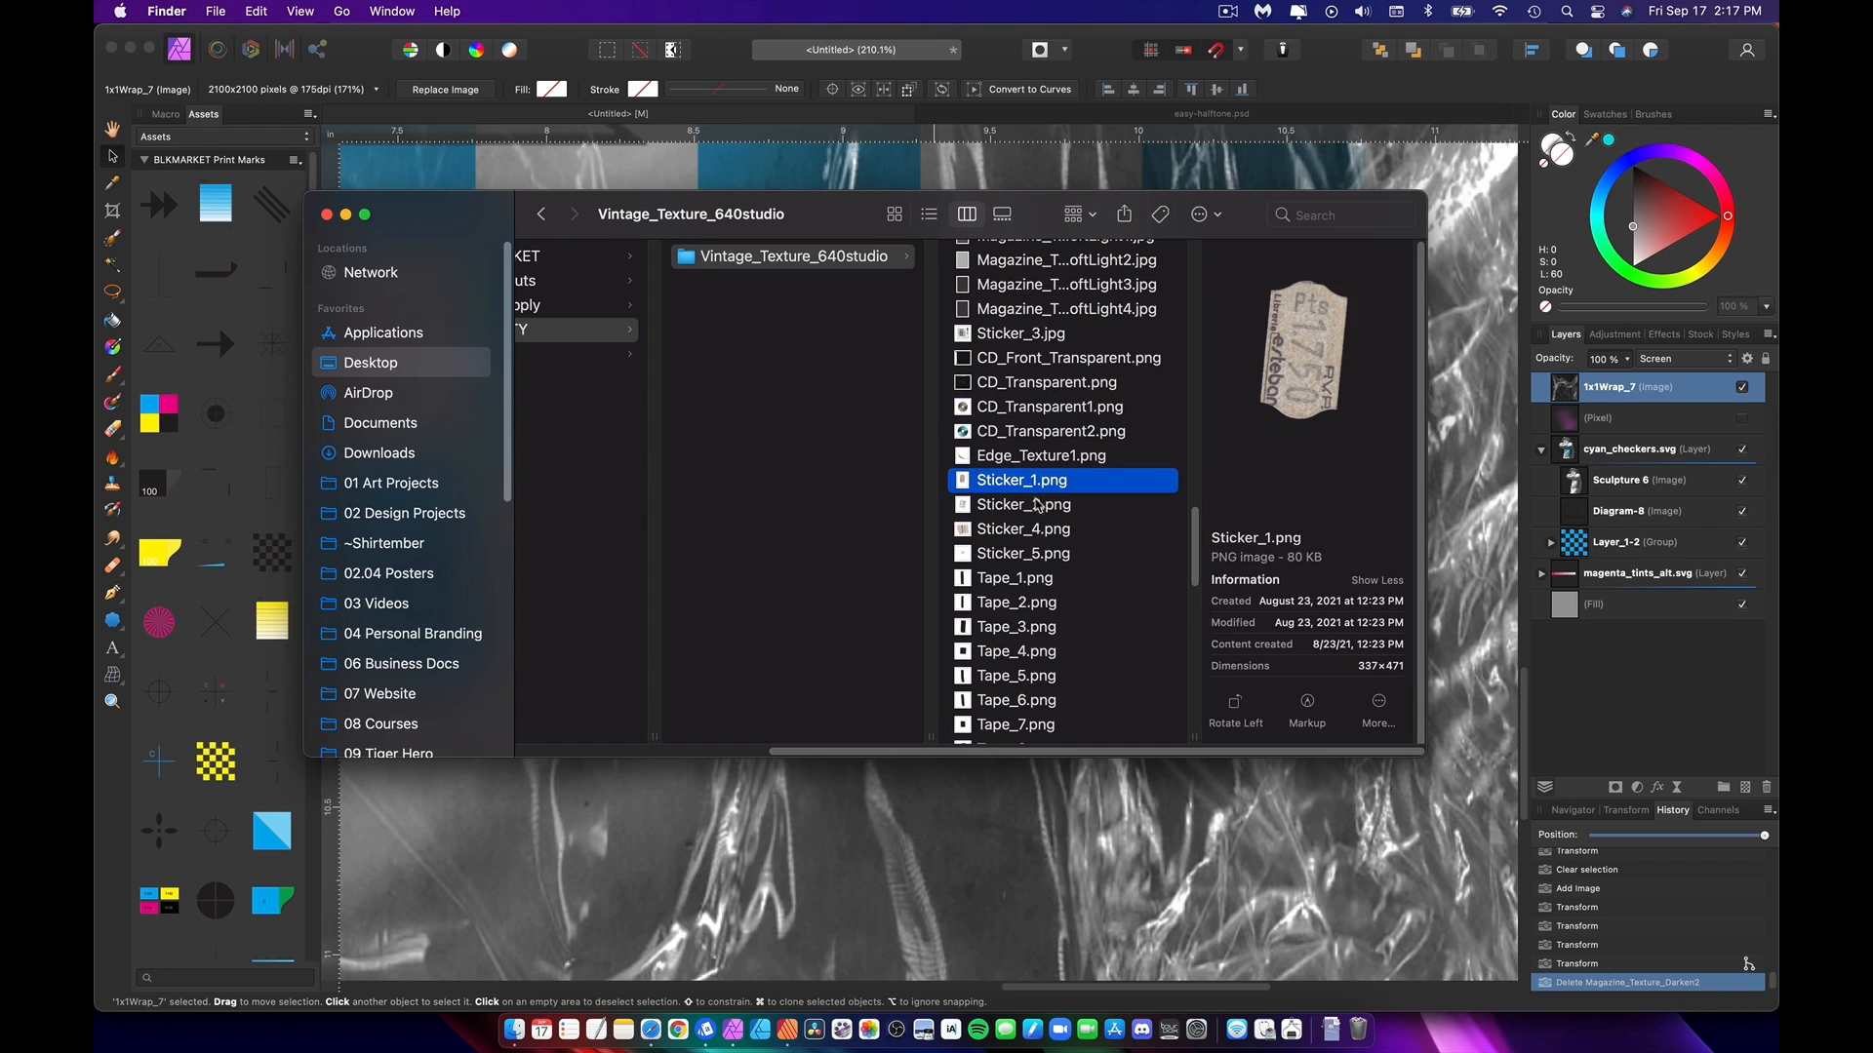
pyautogui.press('Down')
pyautogui.press('Down')
pyautogui.press('Down')
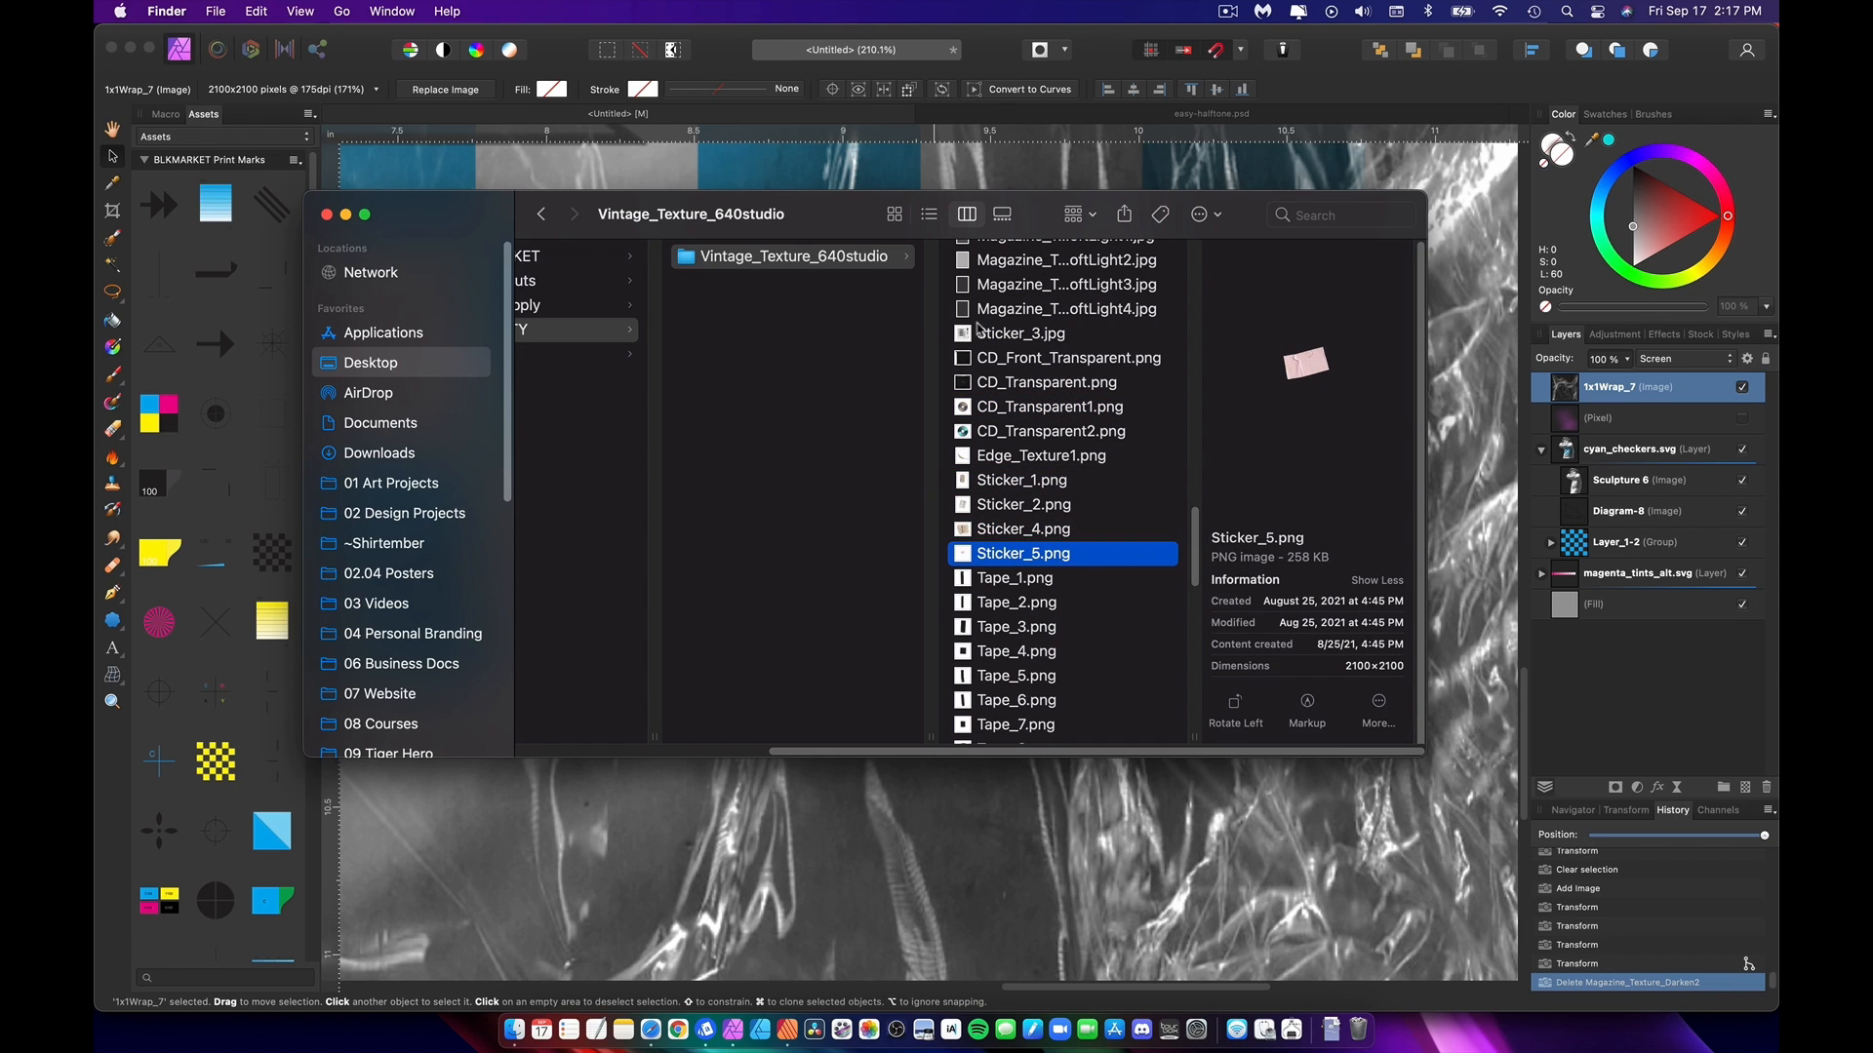
# Step: Preview the tape images in the Vintage_Texture_640studio folder, from Tape_1.png through the Tape_30s
pyautogui.scroll(-5, 1072, 517)
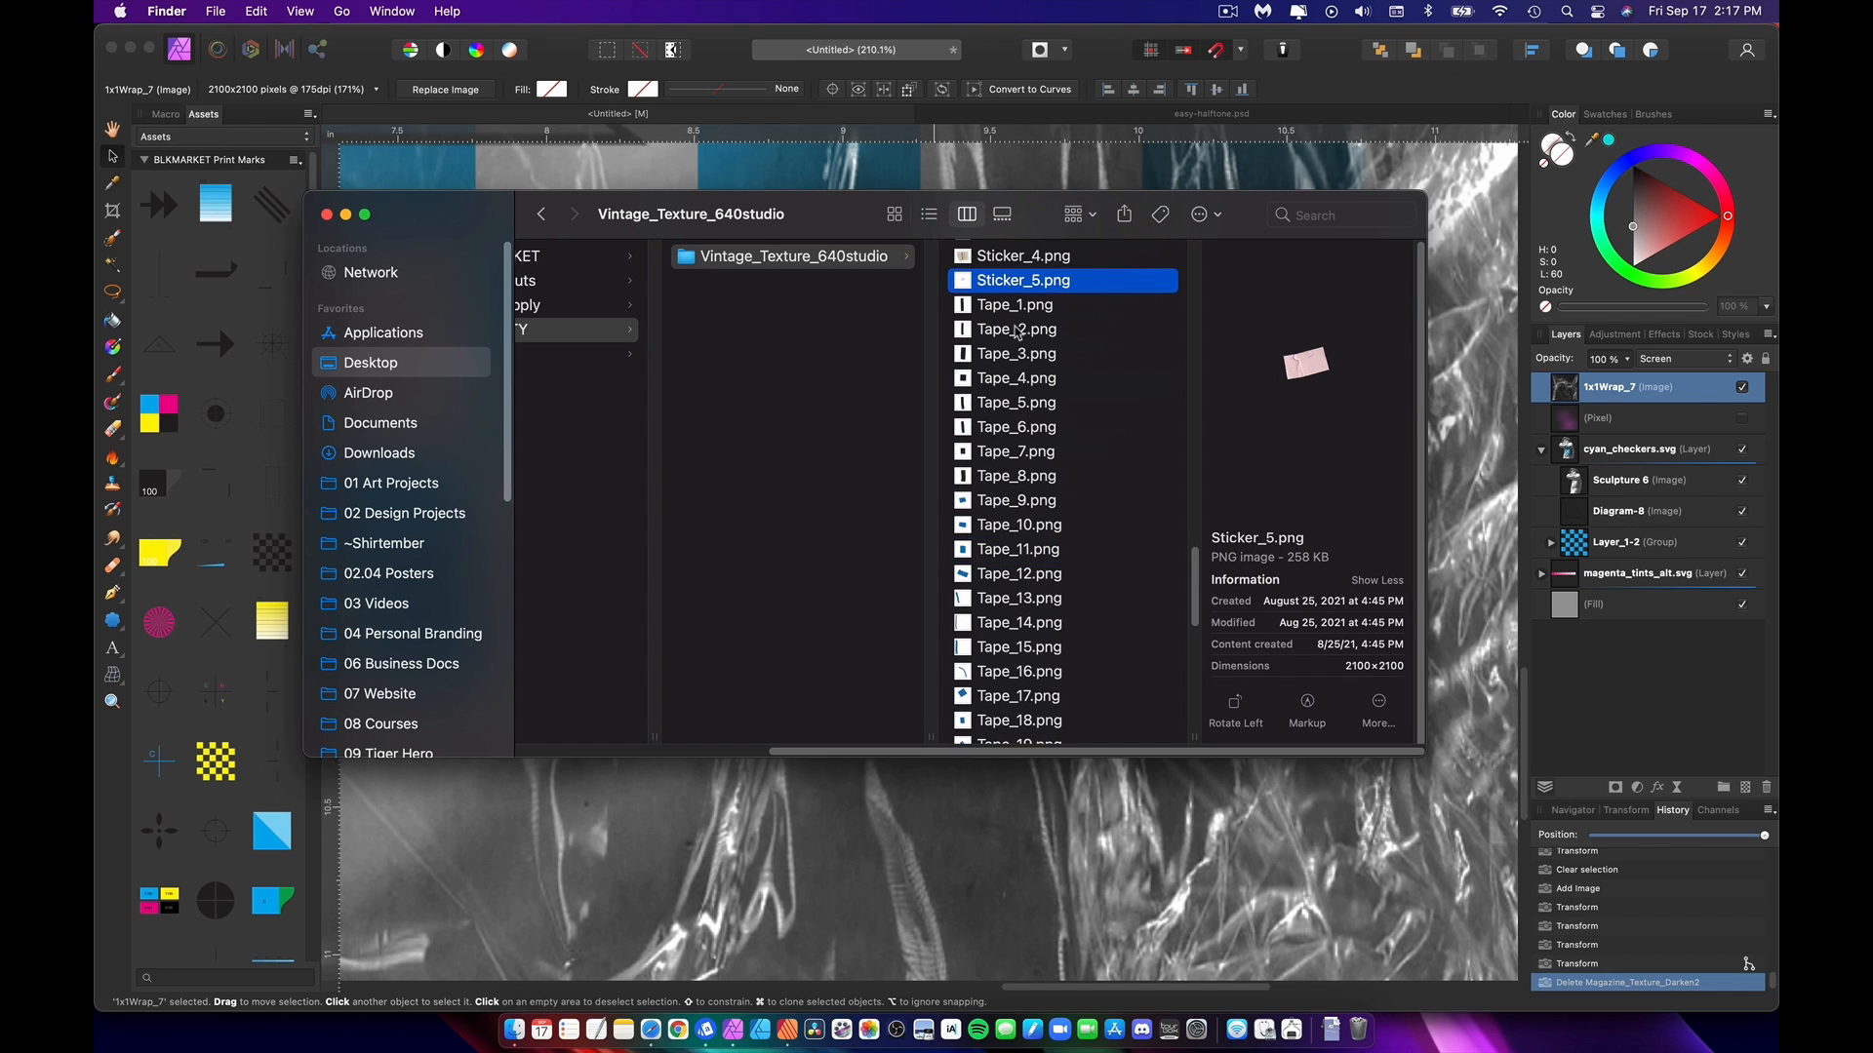
pyautogui.click(1017, 310)
pyautogui.click(1024, 426)
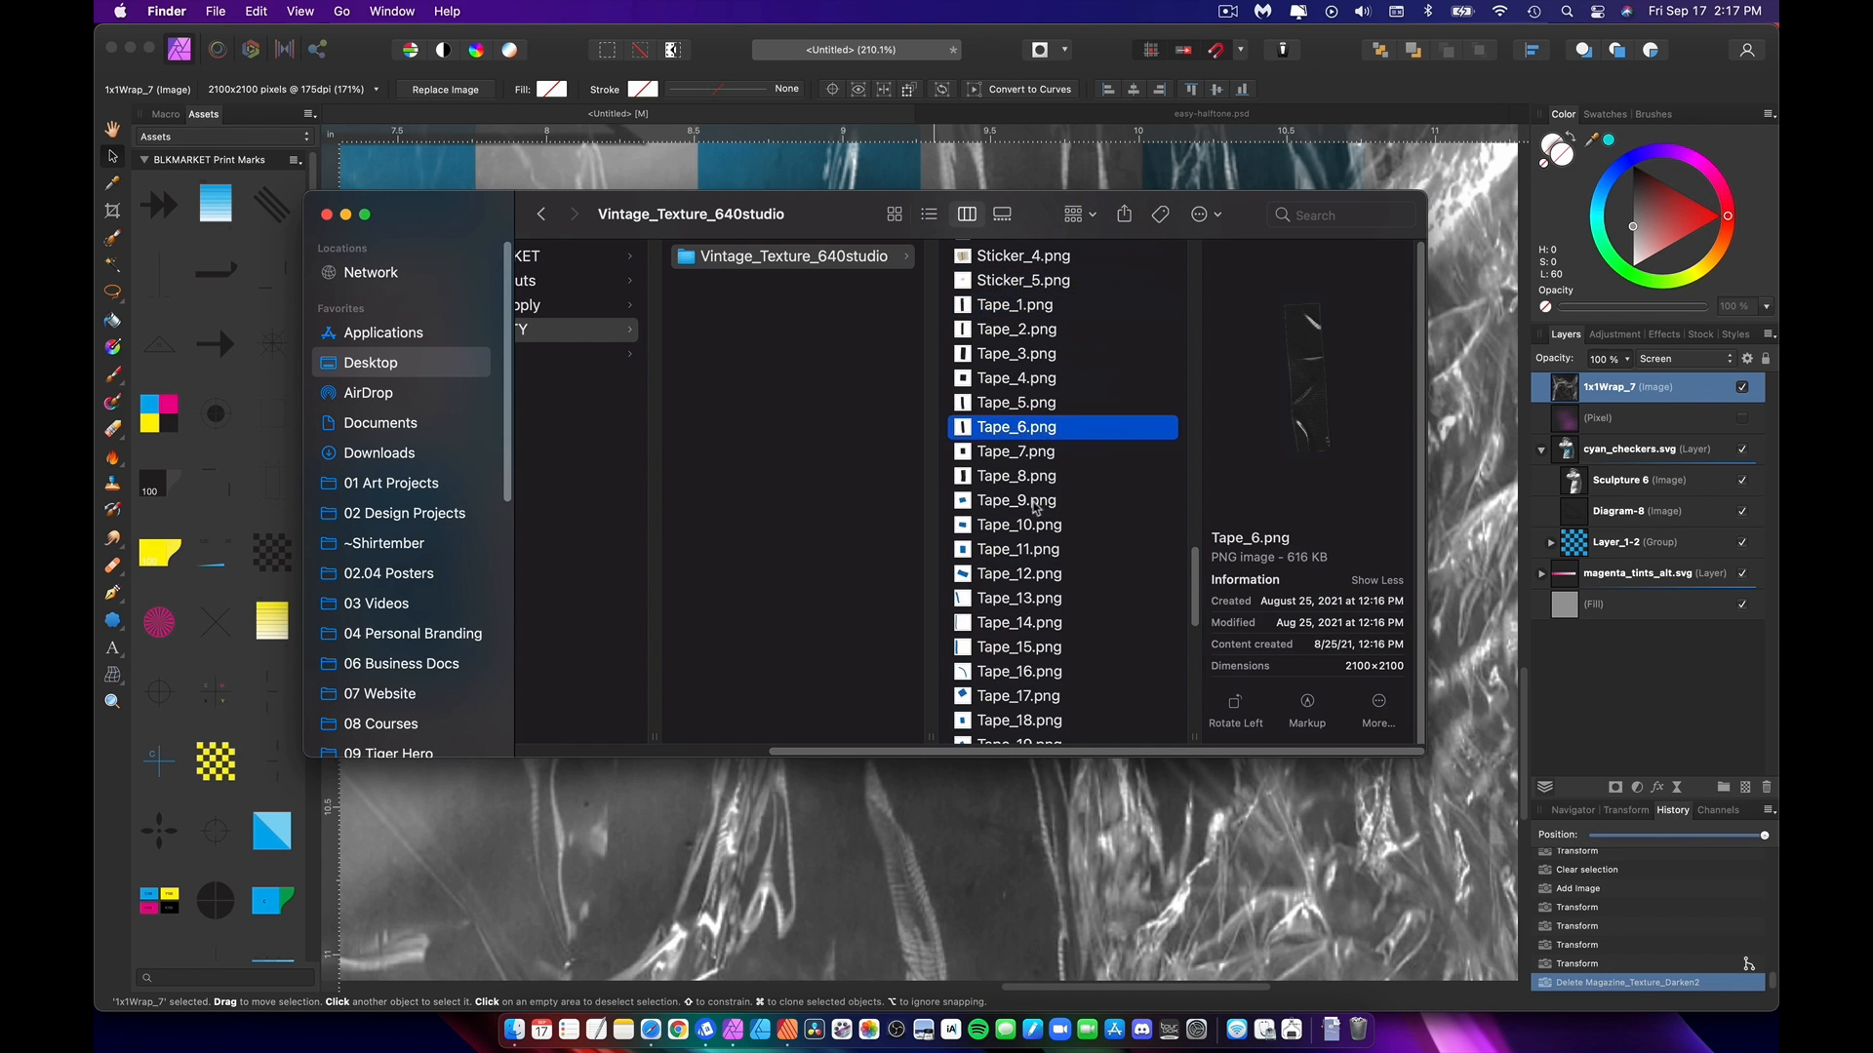
pyautogui.click(1036, 505)
pyautogui.scroll(-2, 1037, 532)
pyautogui.click(1036, 540)
pyautogui.scroll(-4, 1022, 649)
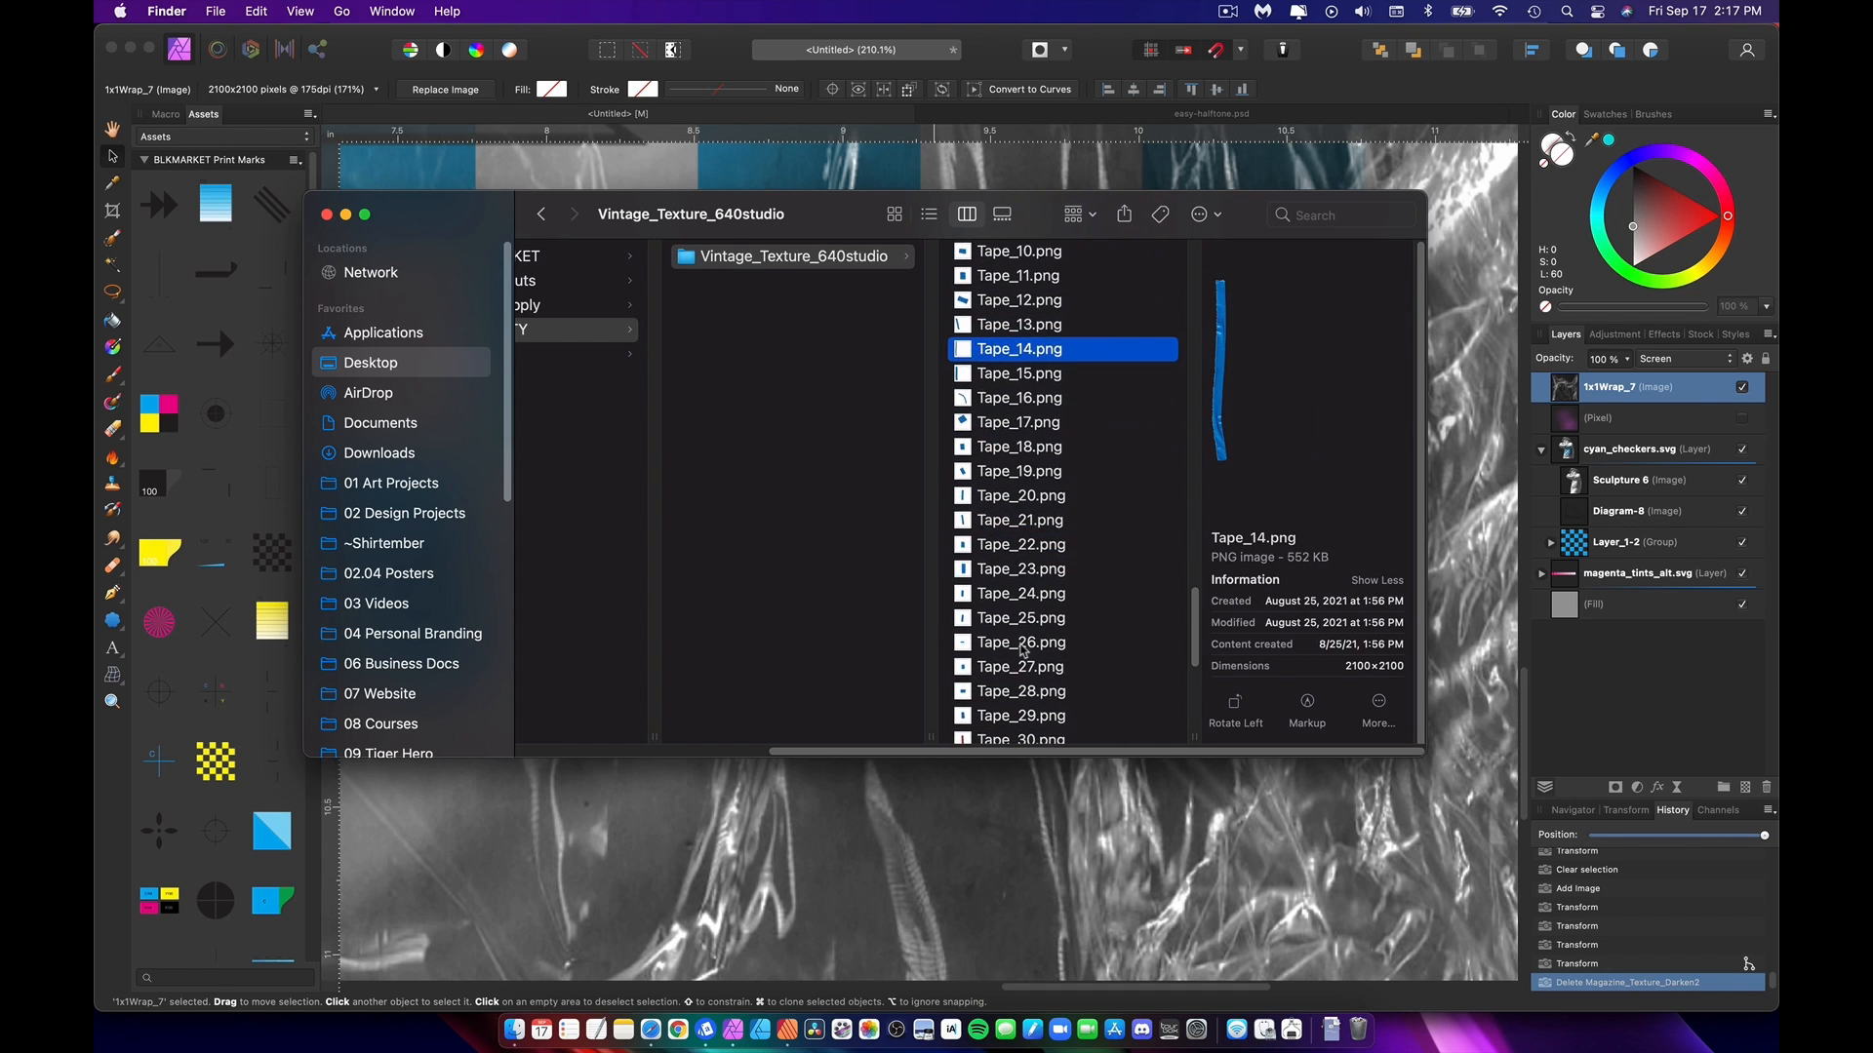
pyautogui.click(1022, 648)
pyautogui.scroll(-6, 1022, 648)
# Step: Place Tape_37.png into the collage as a red tape strip, tilted and positioned at the artwork's right edge
pyautogui.click(1031, 554)
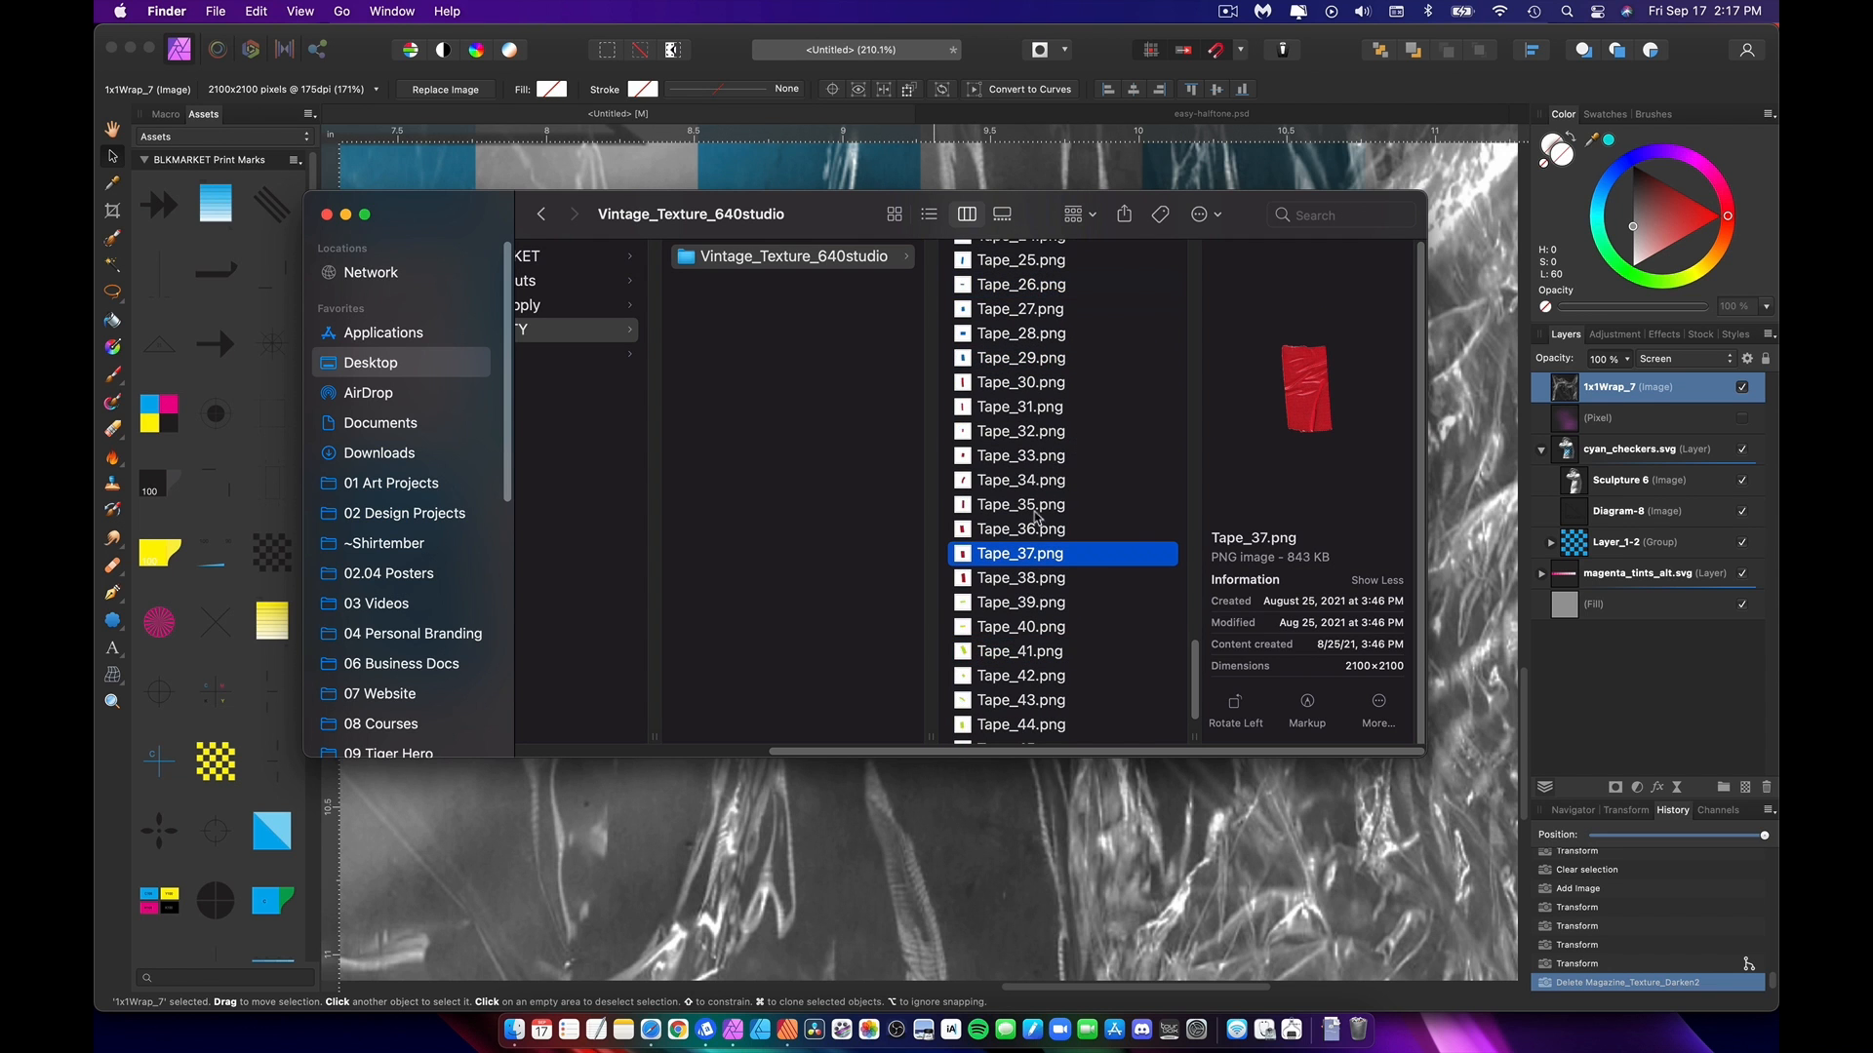
pyautogui.moveTo(1031, 554); pyautogui.dragTo(1054, 855)
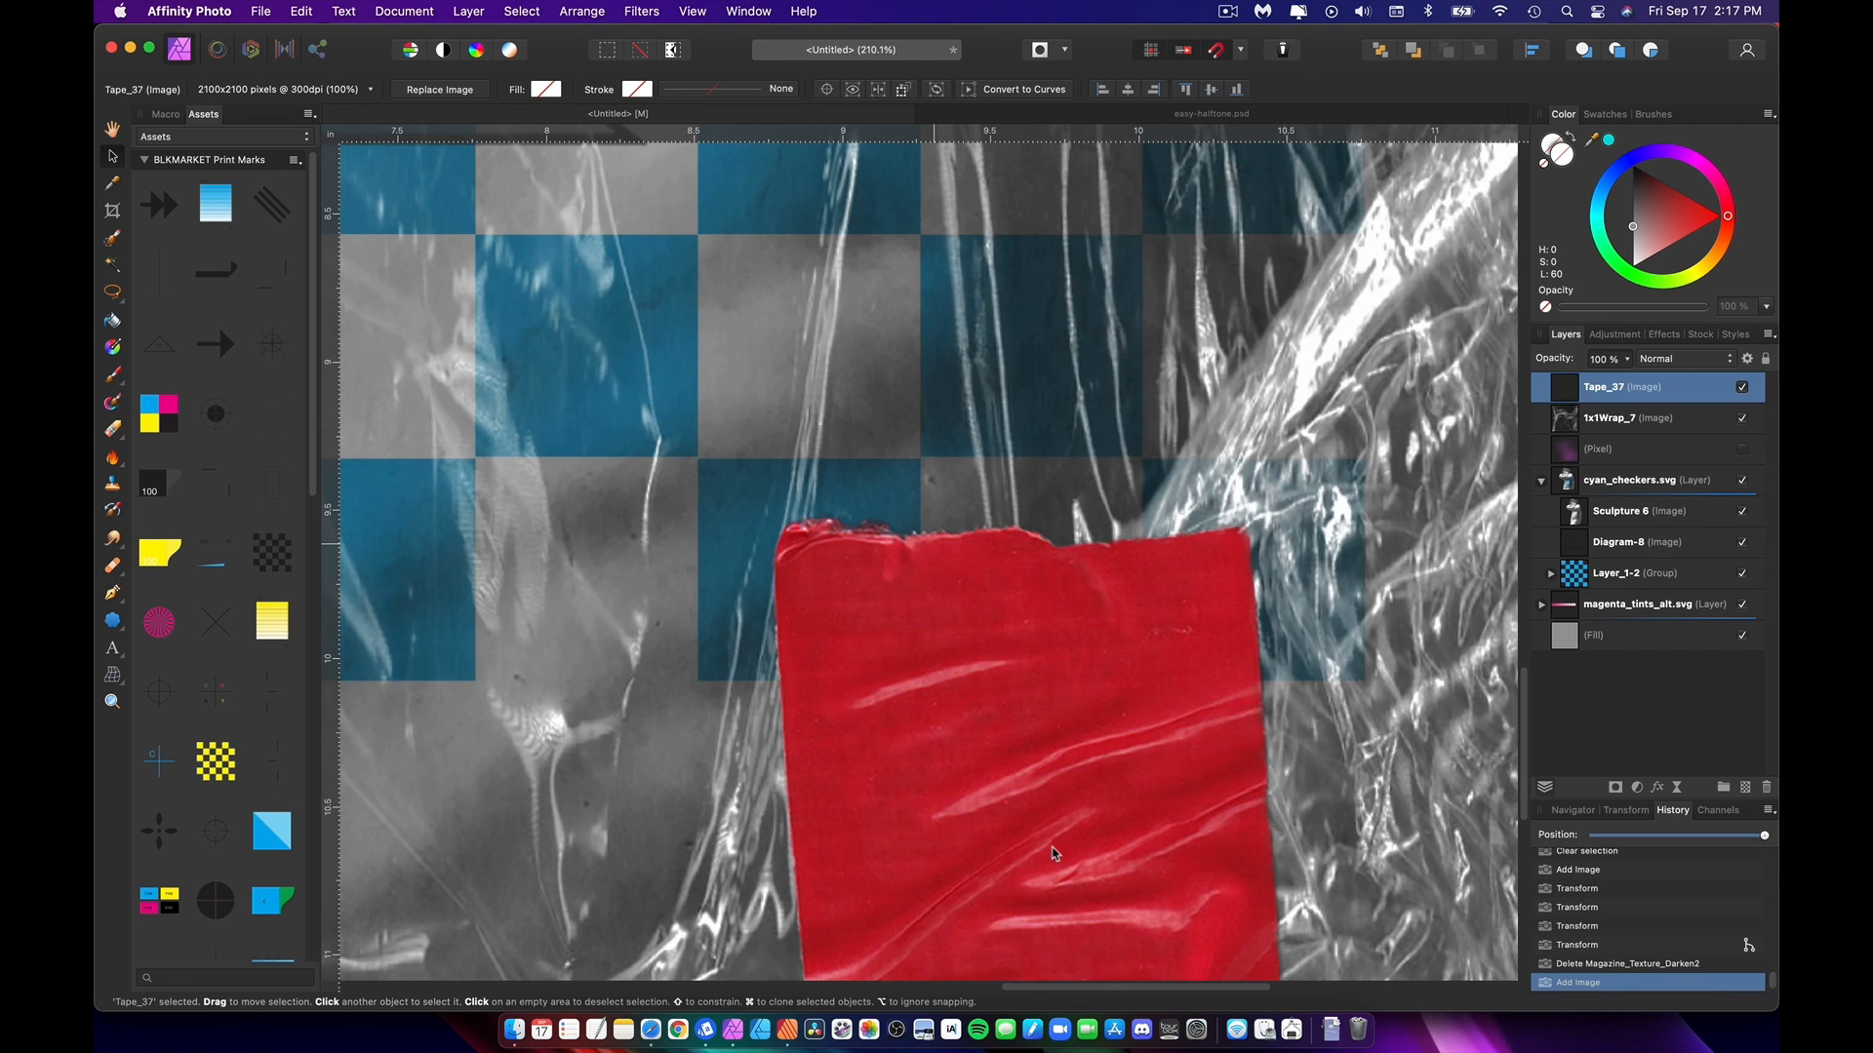
pyautogui.press('super+0')
pyautogui.moveTo(1178, 519); pyautogui.dragTo(1228, 652)
pyautogui.moveTo(1447, 276); pyautogui.dragTo(1375, 221)
pyautogui.click(1413, 309)
# Step: Preview the remaining tape images and browse back through the wrap textures in the Vintage_Texture_640studio folder
pyautogui.press('super+Tab')
pyautogui.click(1021, 711)
pyautogui.click(1000, 730)
pyautogui.scroll(10, 1023, 616)
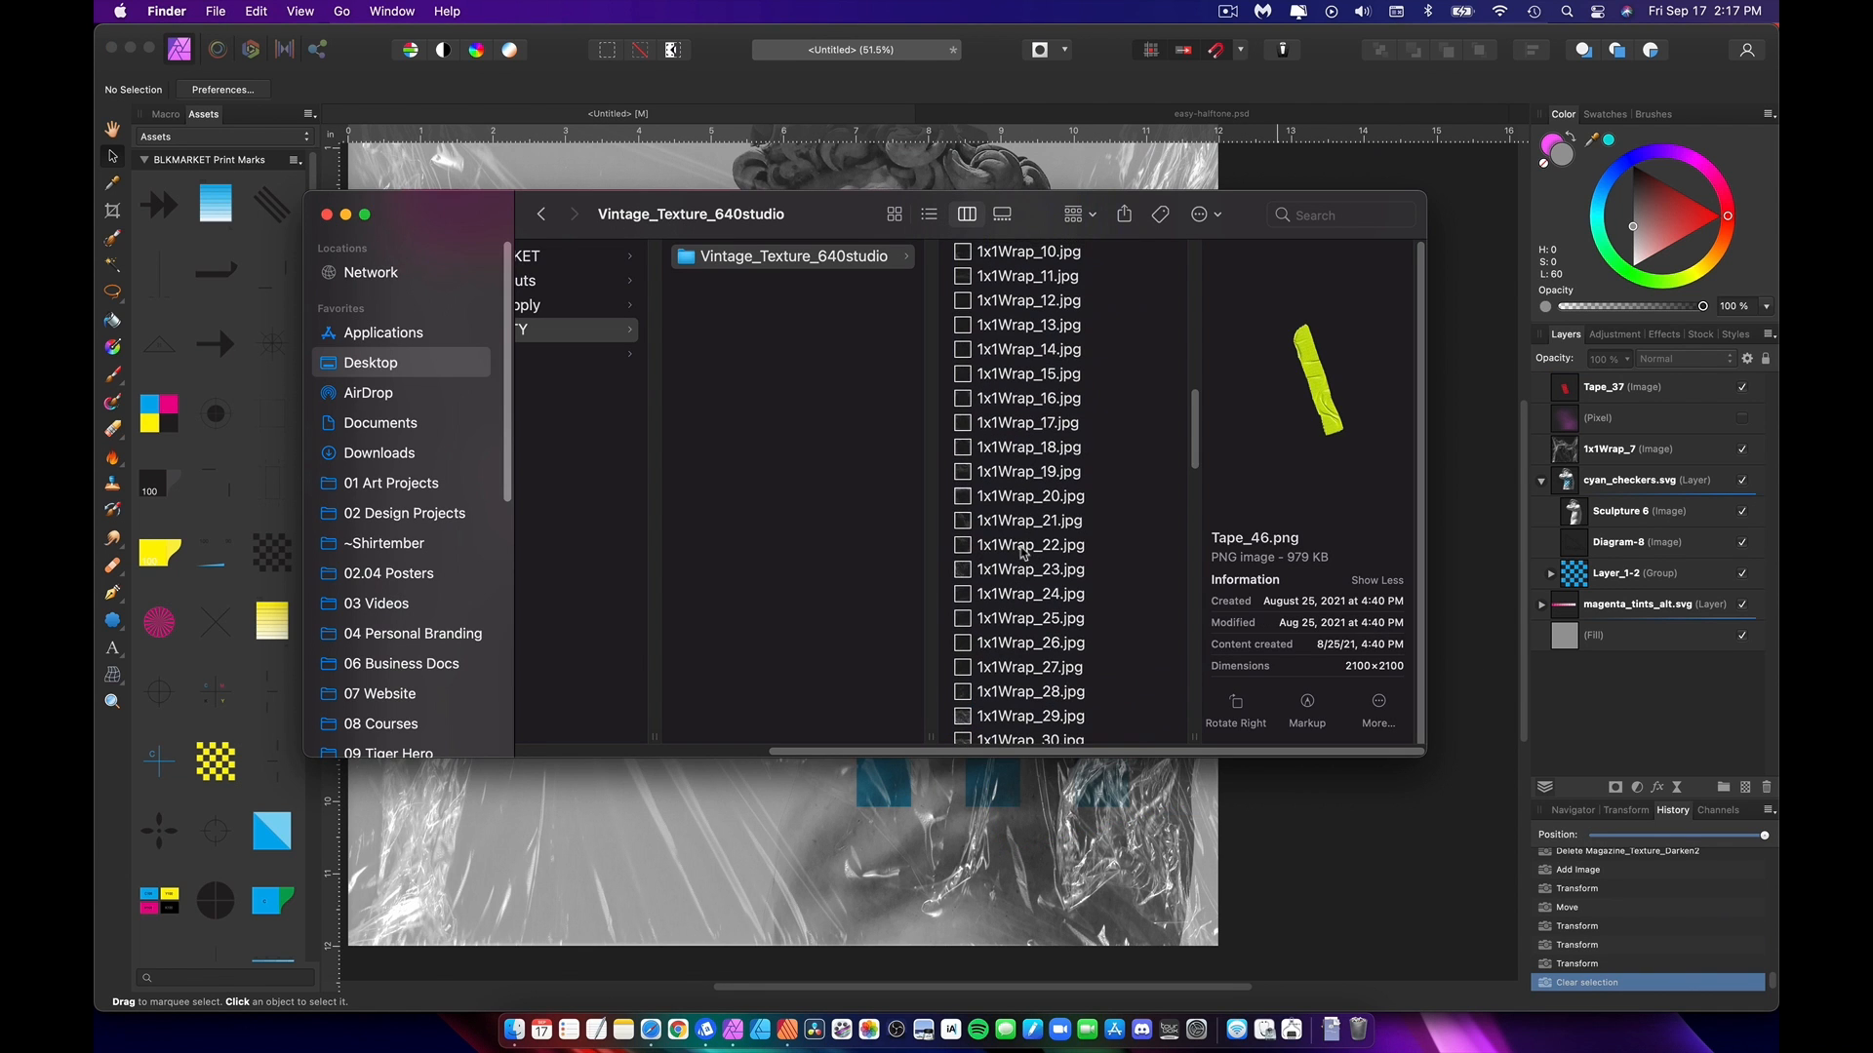
pyautogui.scroll(-10, 1014, 468)
pyautogui.scroll(10, 1016, 473)
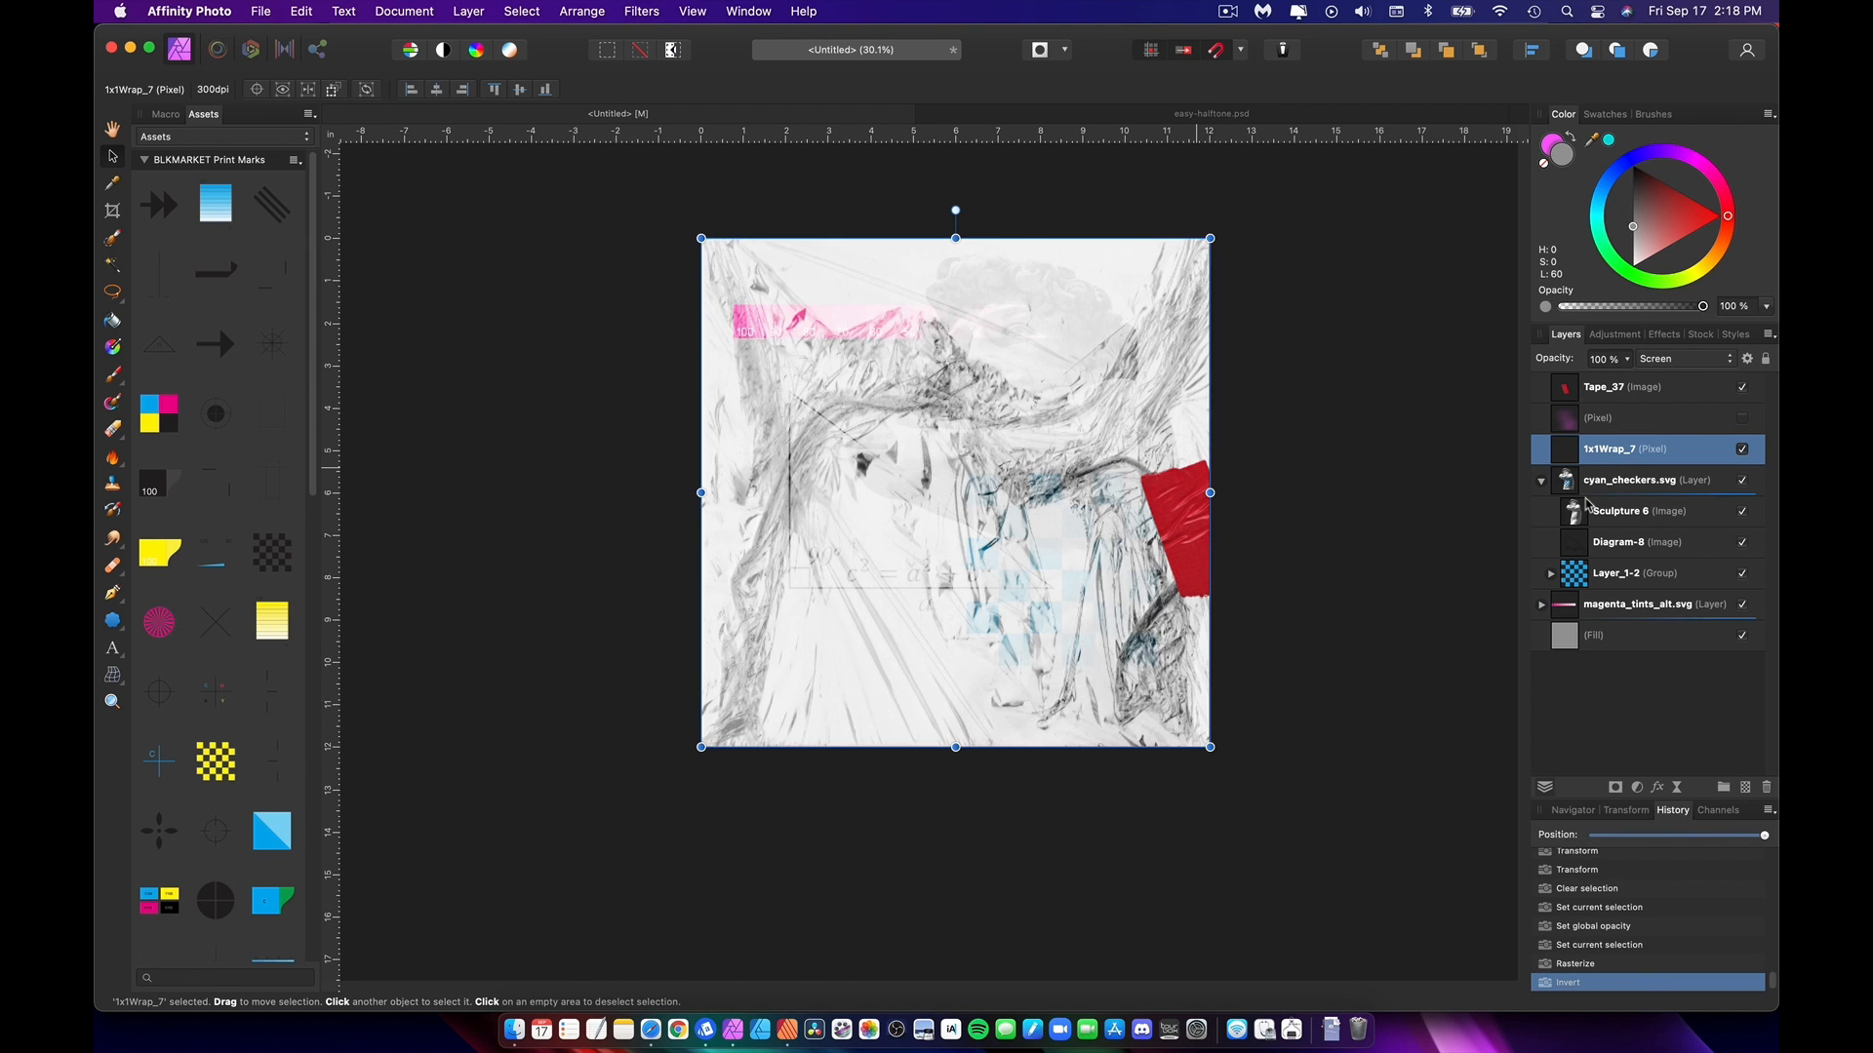
# Step: Change the blend mode of the inverted 1x1Wrap_7 layer and nest it inside the cyan_checkers.svg layer
pyautogui.click(1684, 358)
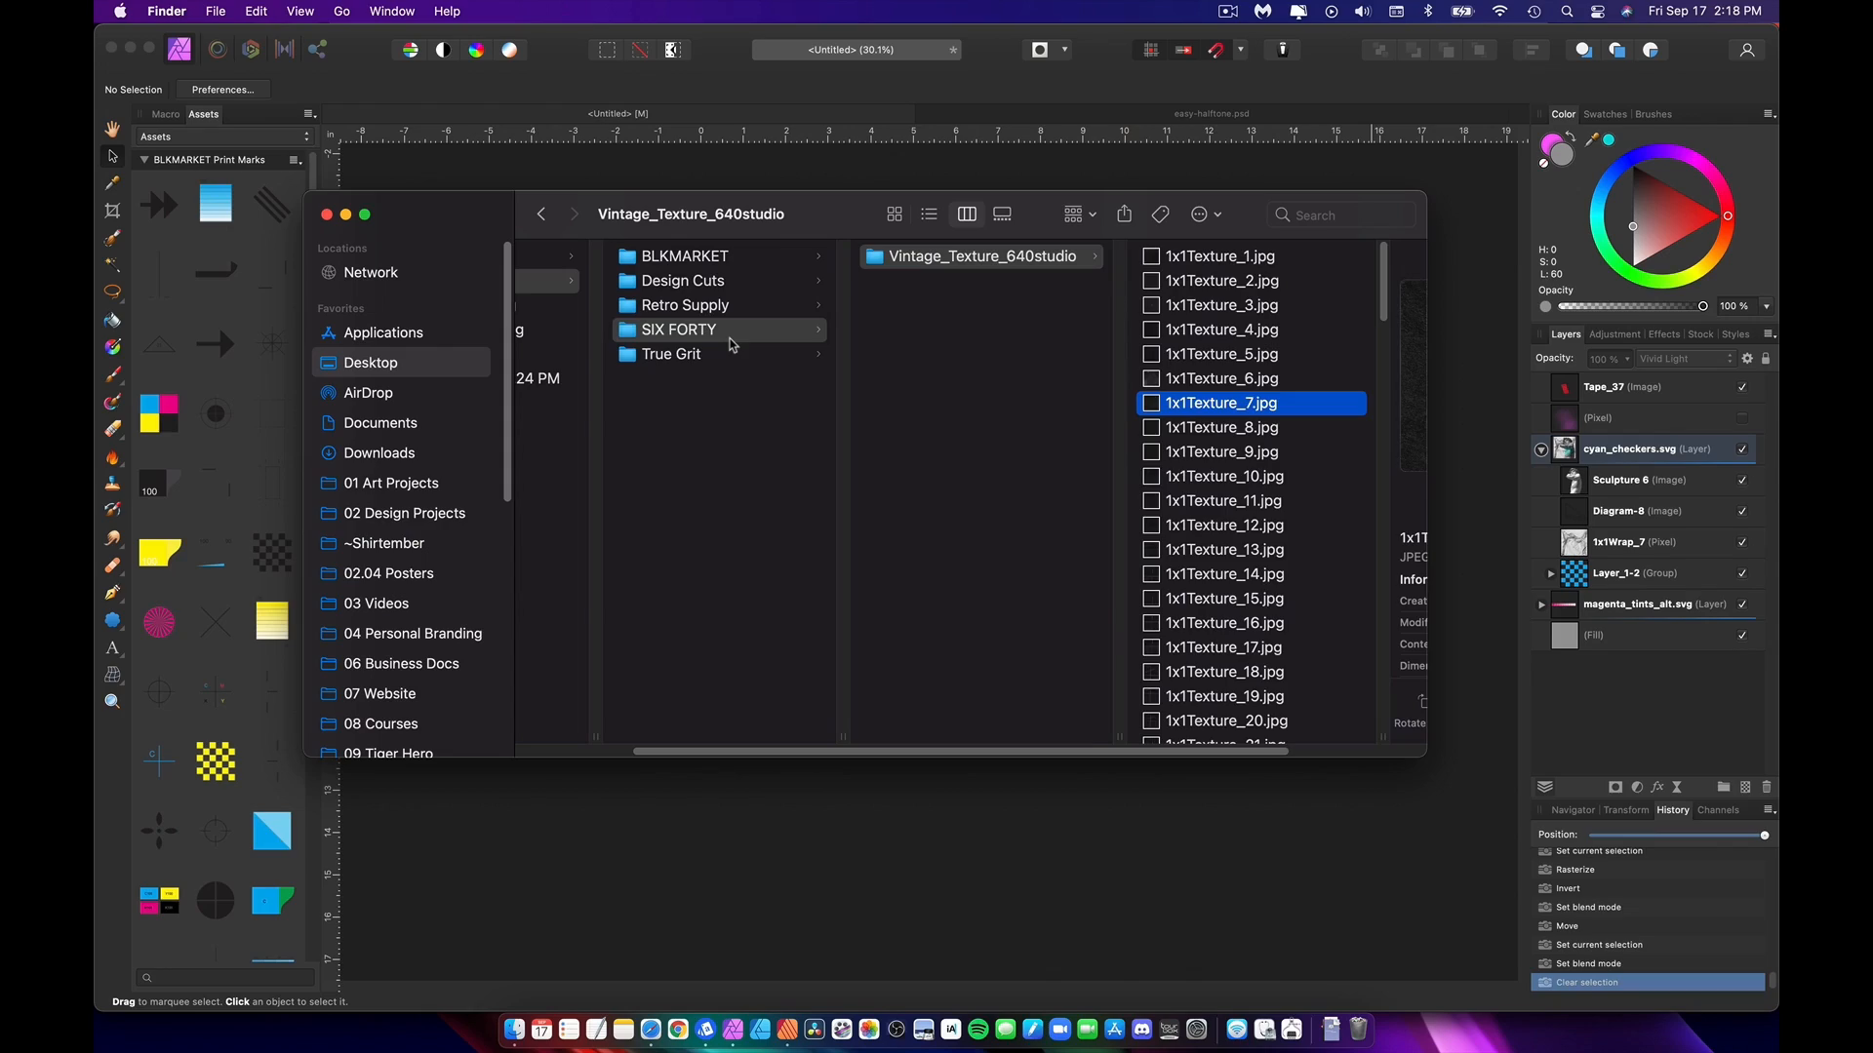
# Step: Open Satine-by-TGTS.afphoto from the True Grit Textures folder as a separate document
pyautogui.click(682, 353)
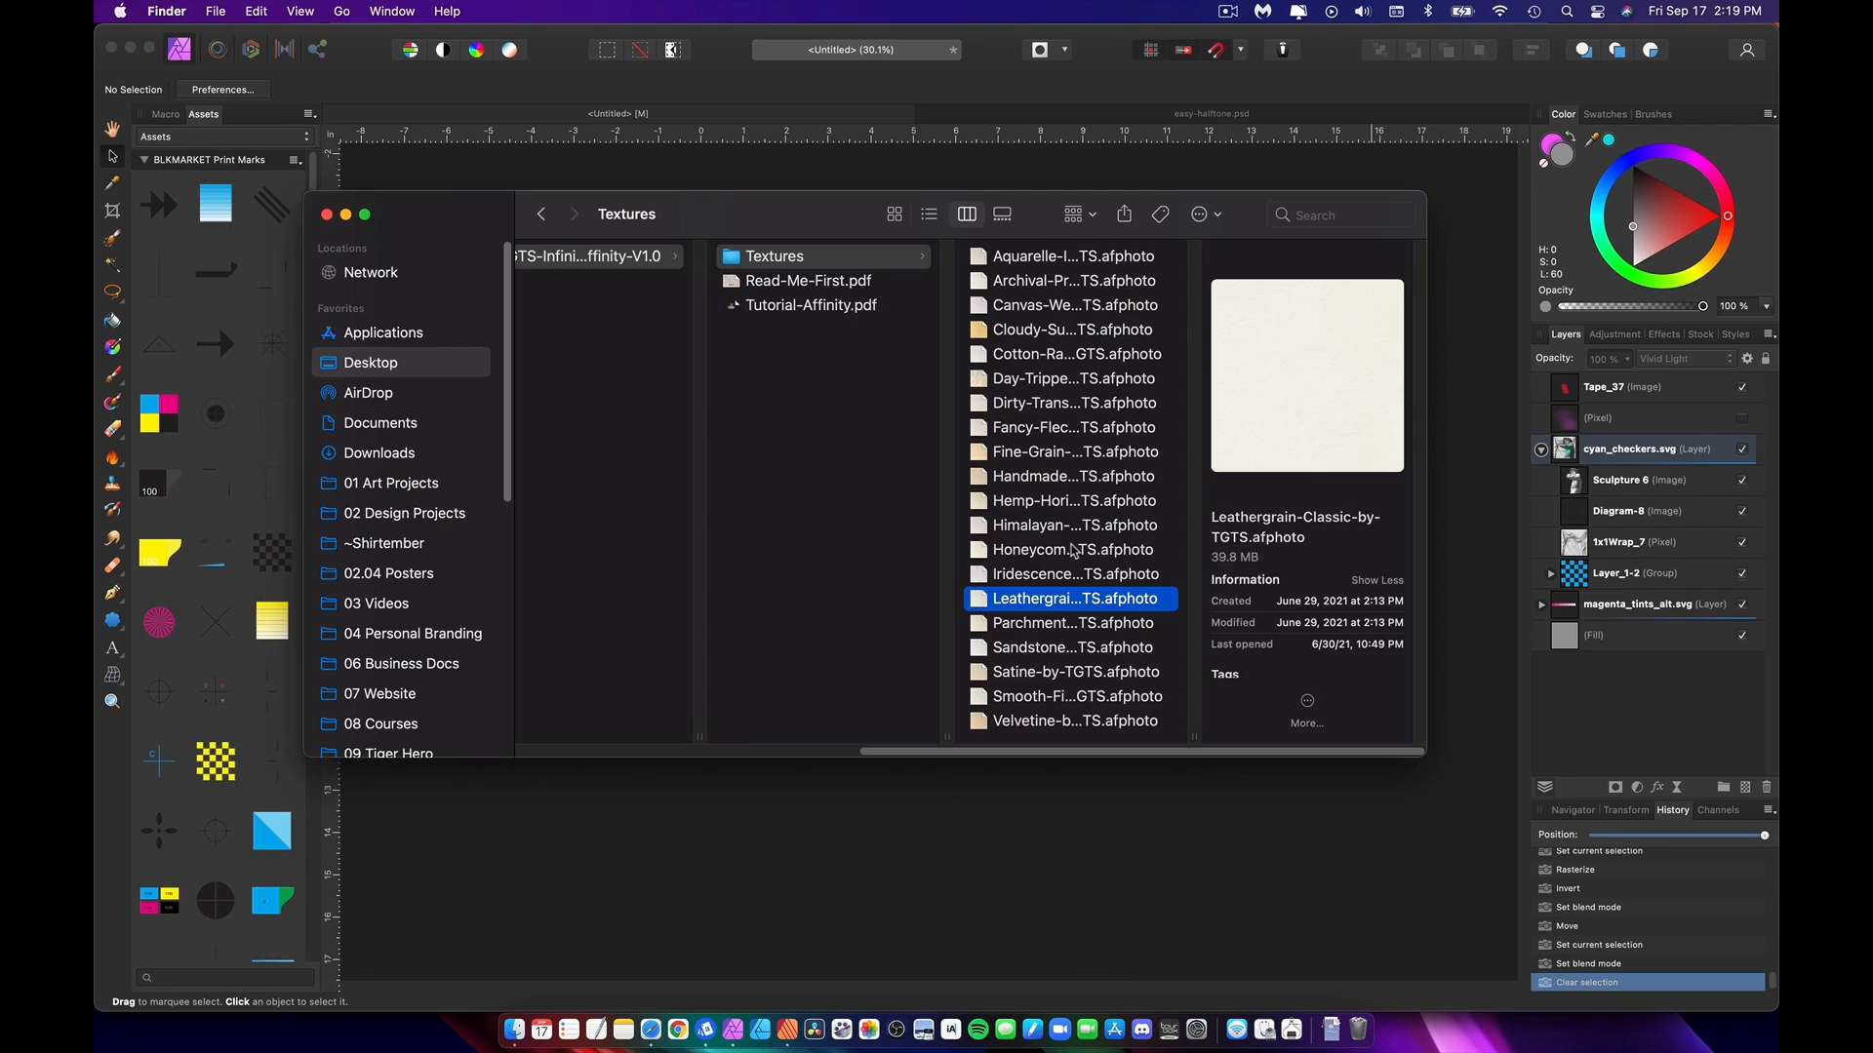
pyautogui.moveTo(1034, 671); pyautogui.dragTo(732, 1029)
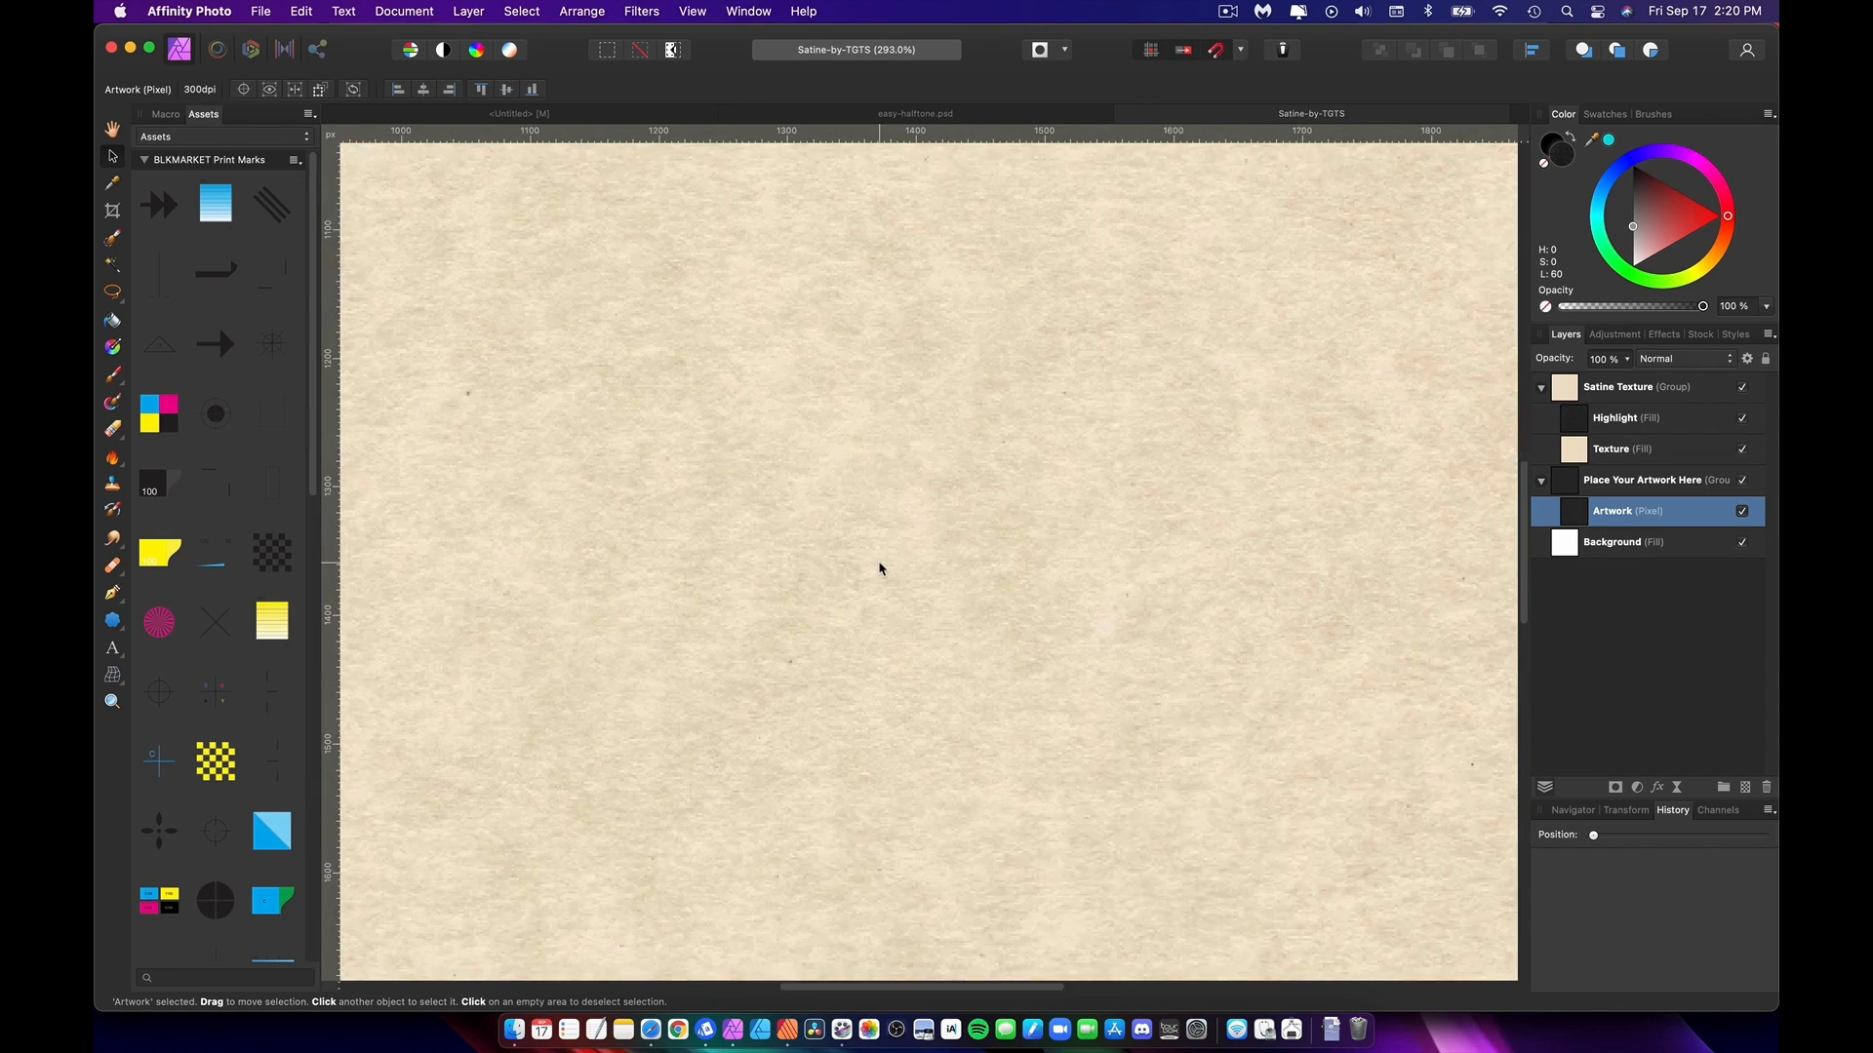
pyautogui.scroll(-10, 1002, 581)
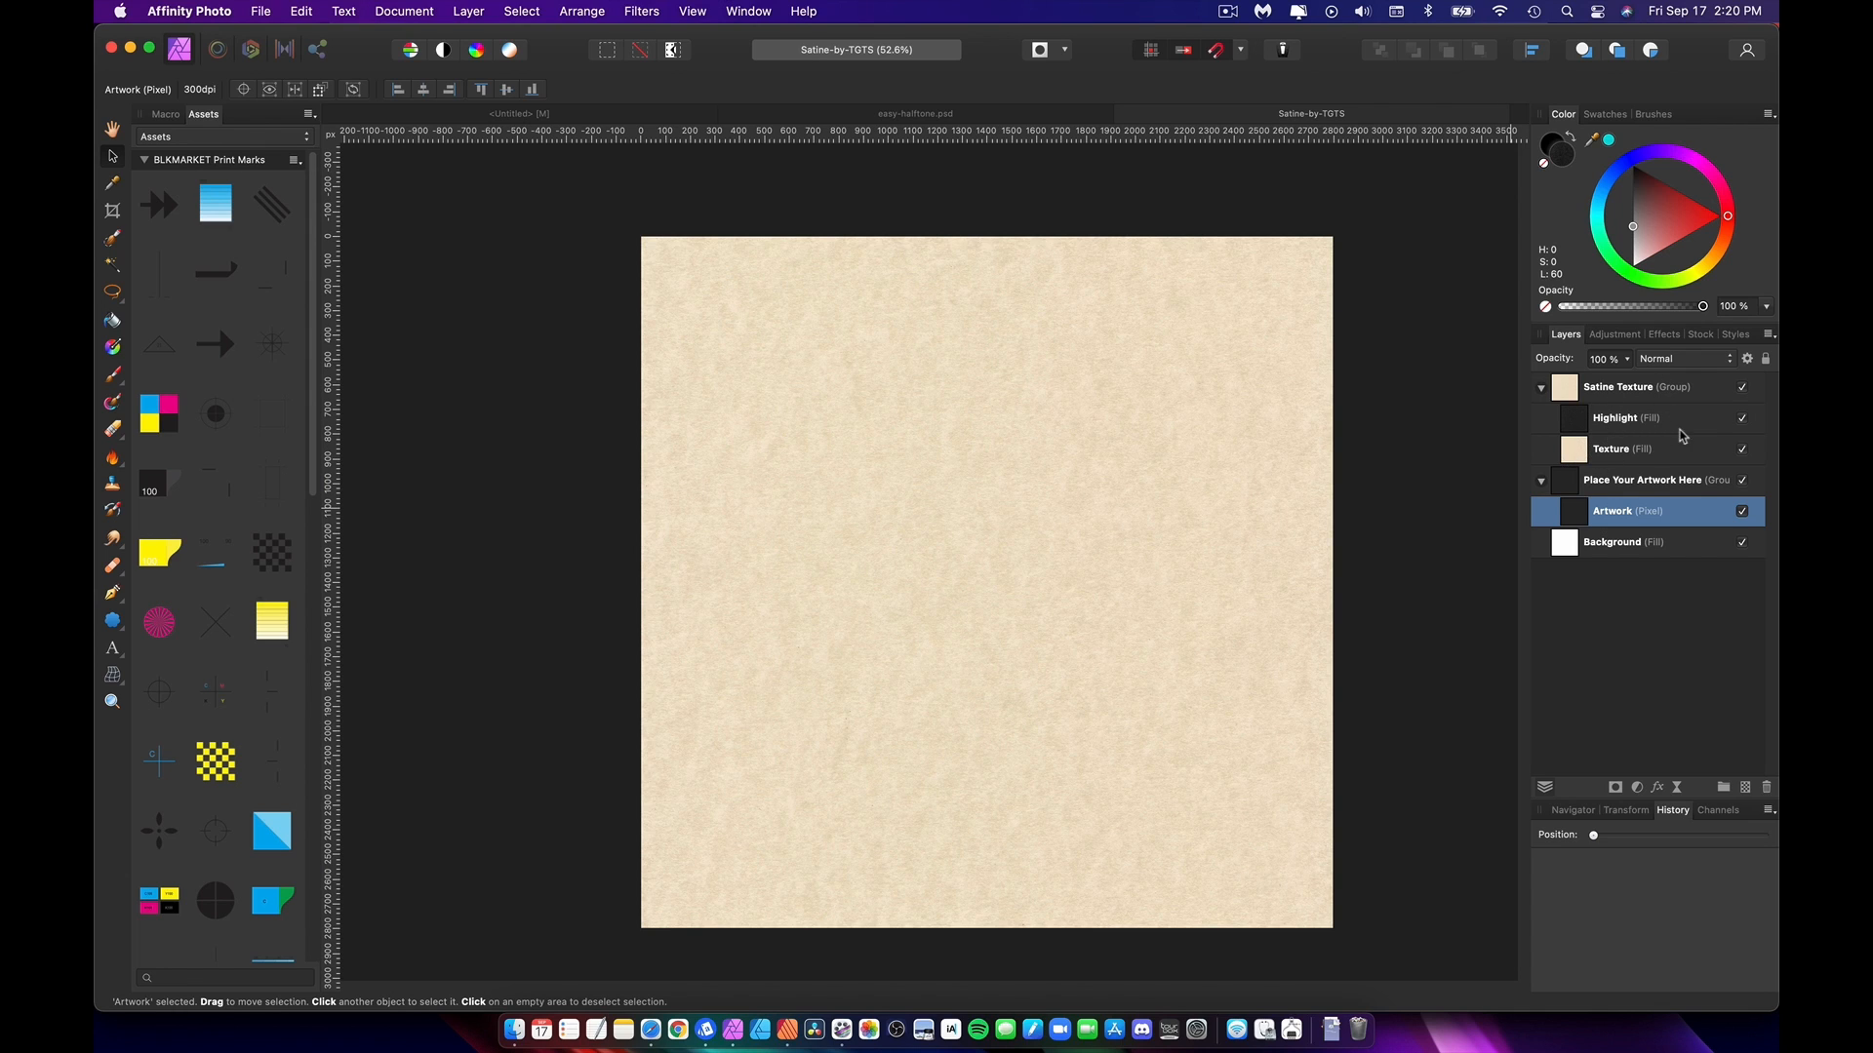
# Step: Add the black-and-white sugar skull portrait from the Pexels "skull" stock results to the Satine document
pyautogui.click(1658, 481)
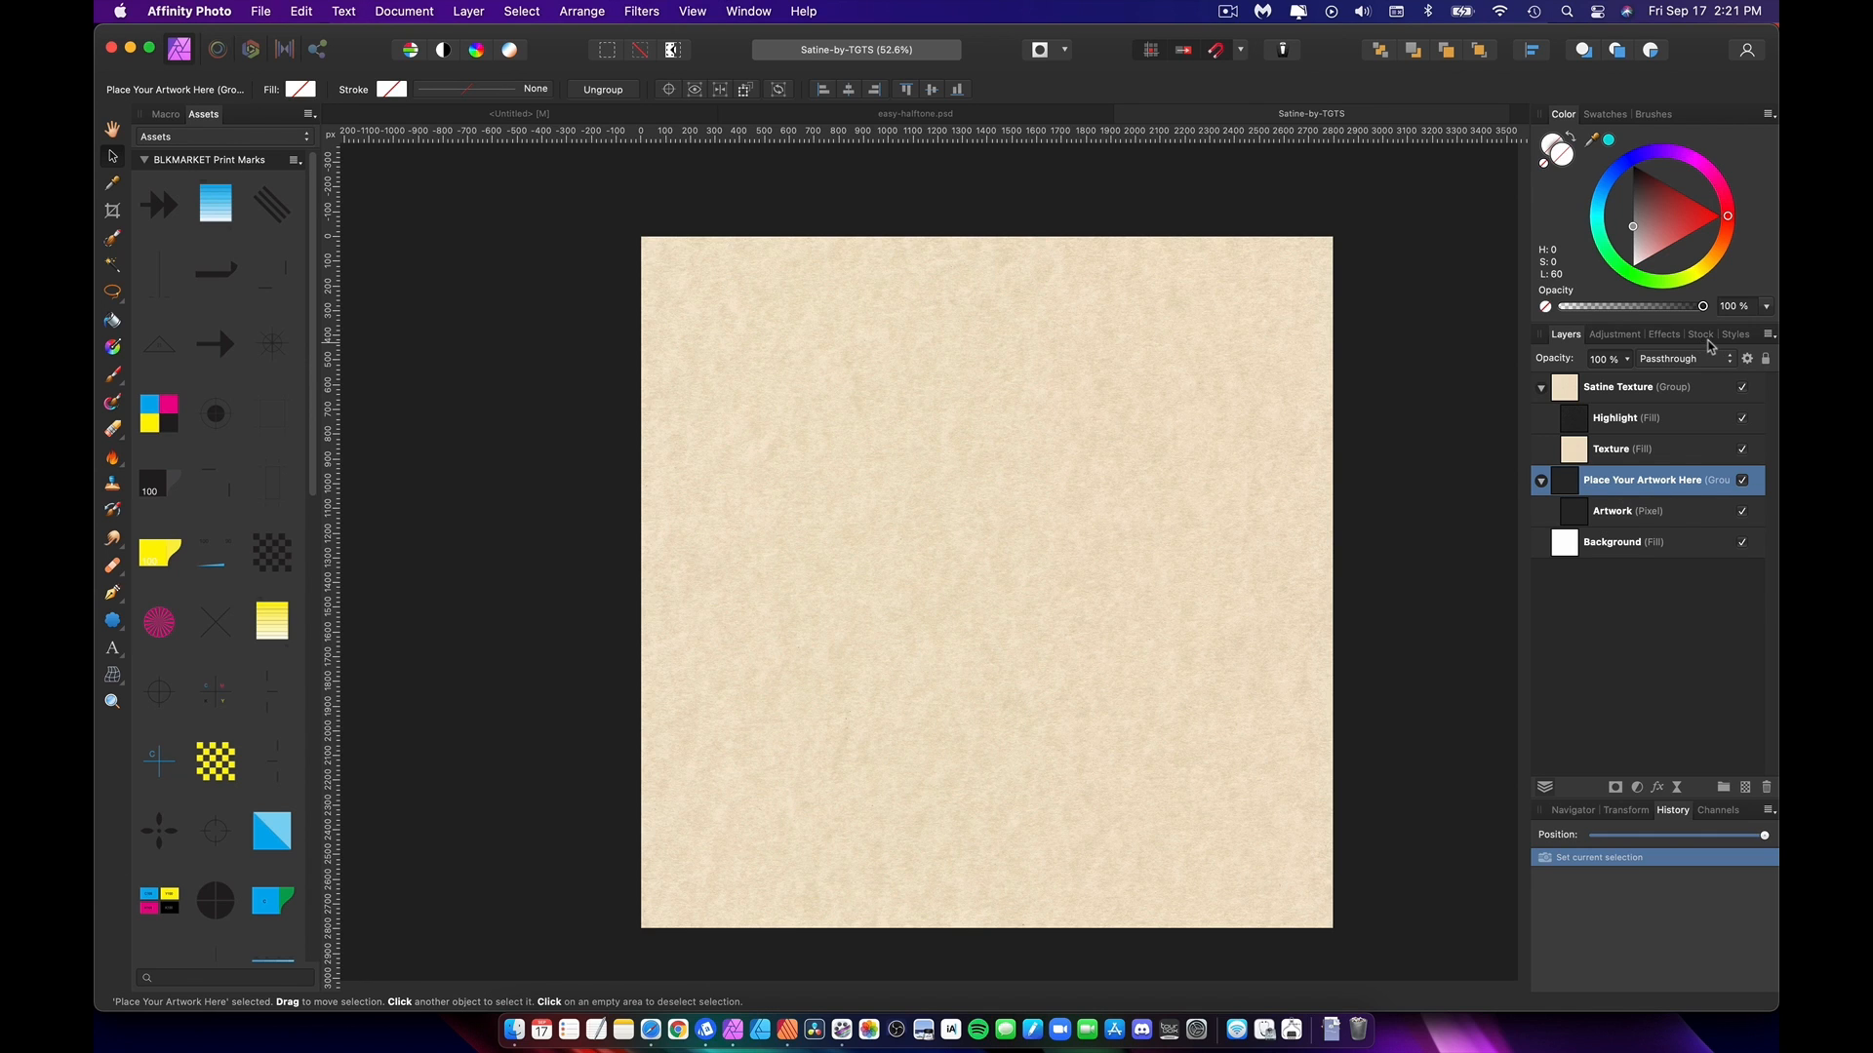
pyautogui.click(1702, 335)
pyautogui.scroll(-1, 1626, 592)
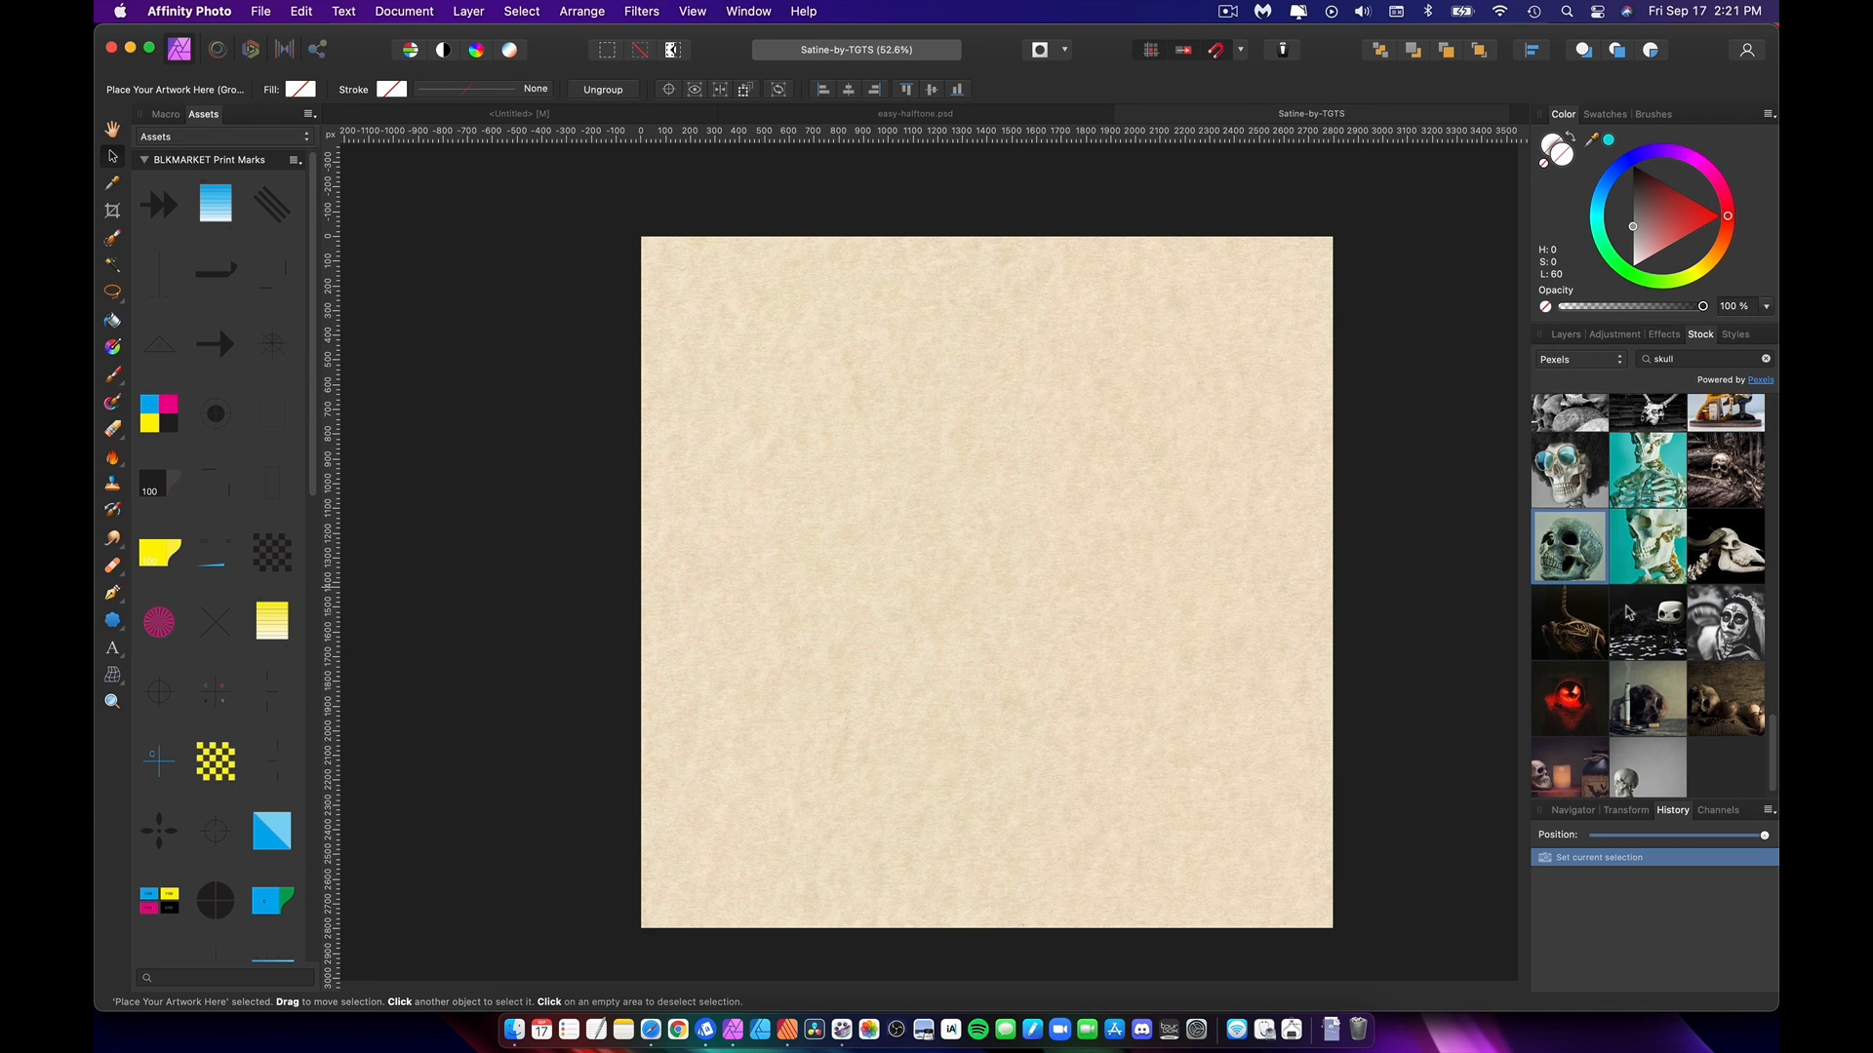
pyautogui.scroll(-1, 1643, 715)
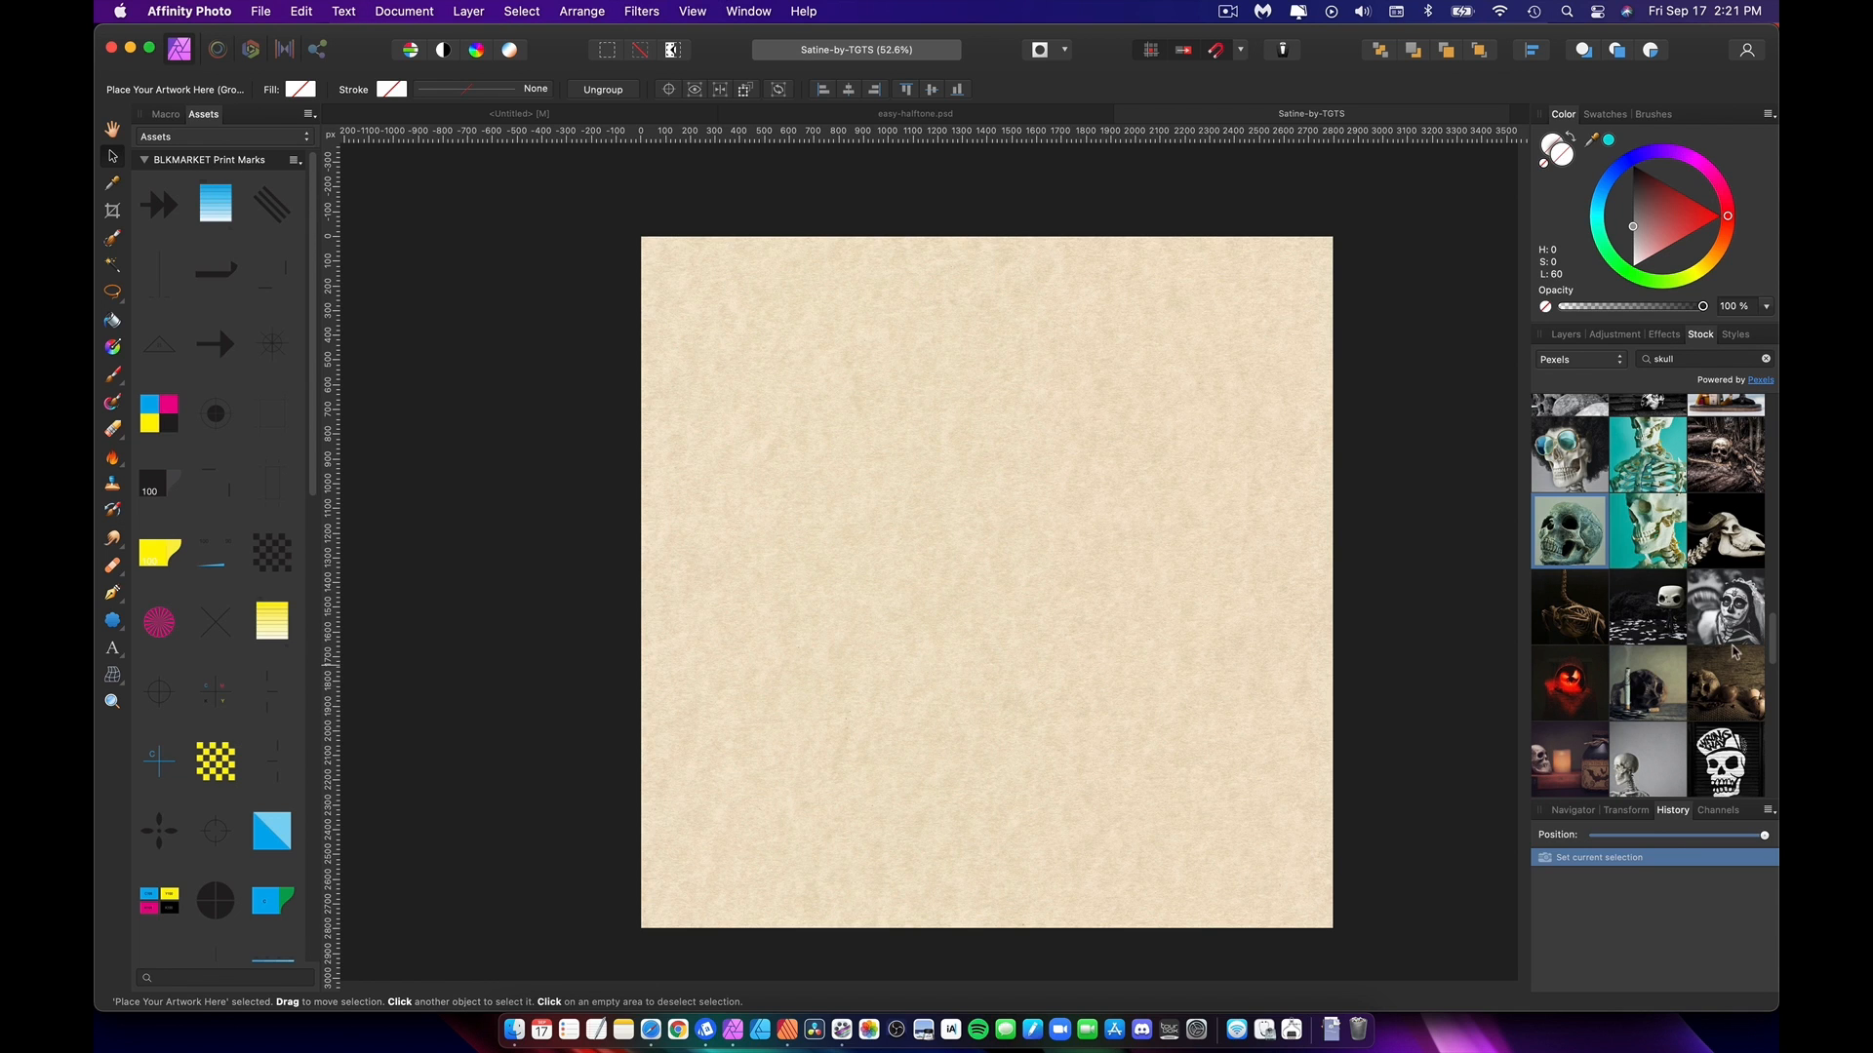
pyautogui.moveTo(1066, 718); pyautogui.dragTo(1275, 724)
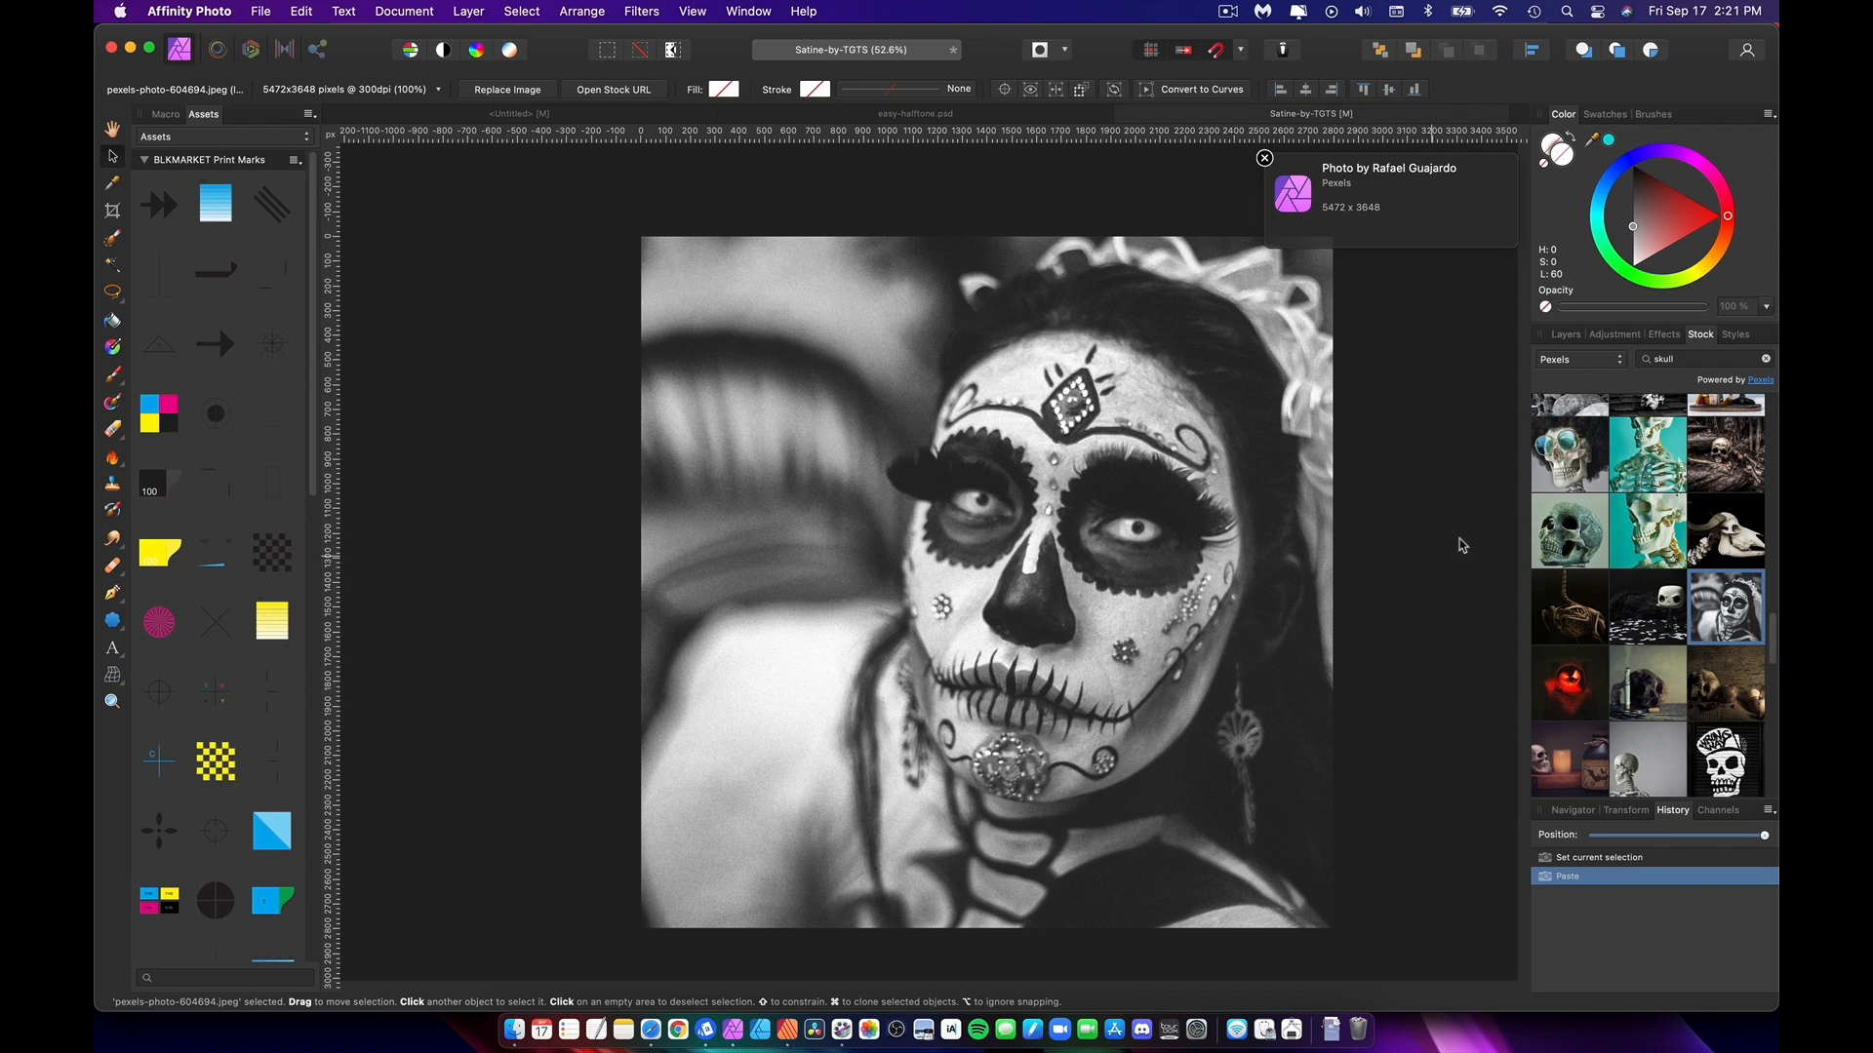
pyautogui.click(1265, 158)
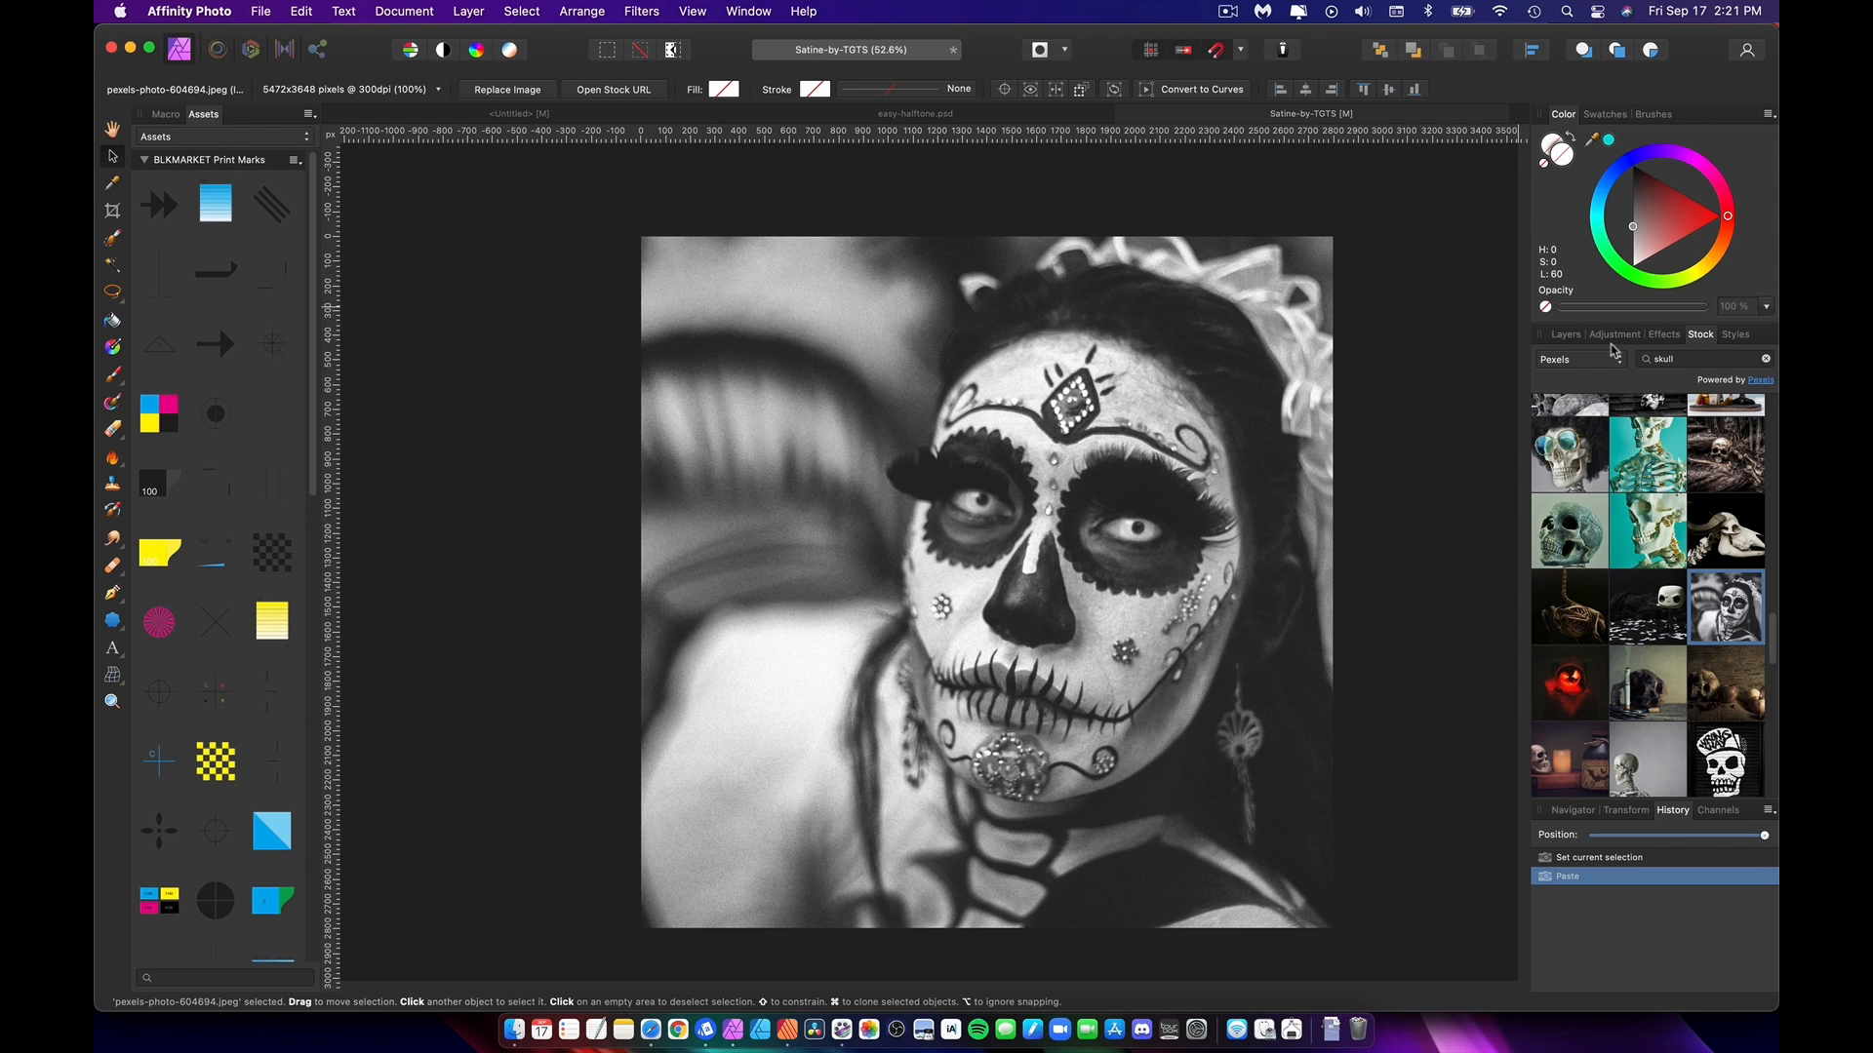
# Step: Move the pexels-photo-604694.jpeg layer into the Place Your Artwork Here group, above the Artwork layer
pyautogui.click(1615, 335)
pyautogui.click(1565, 335)
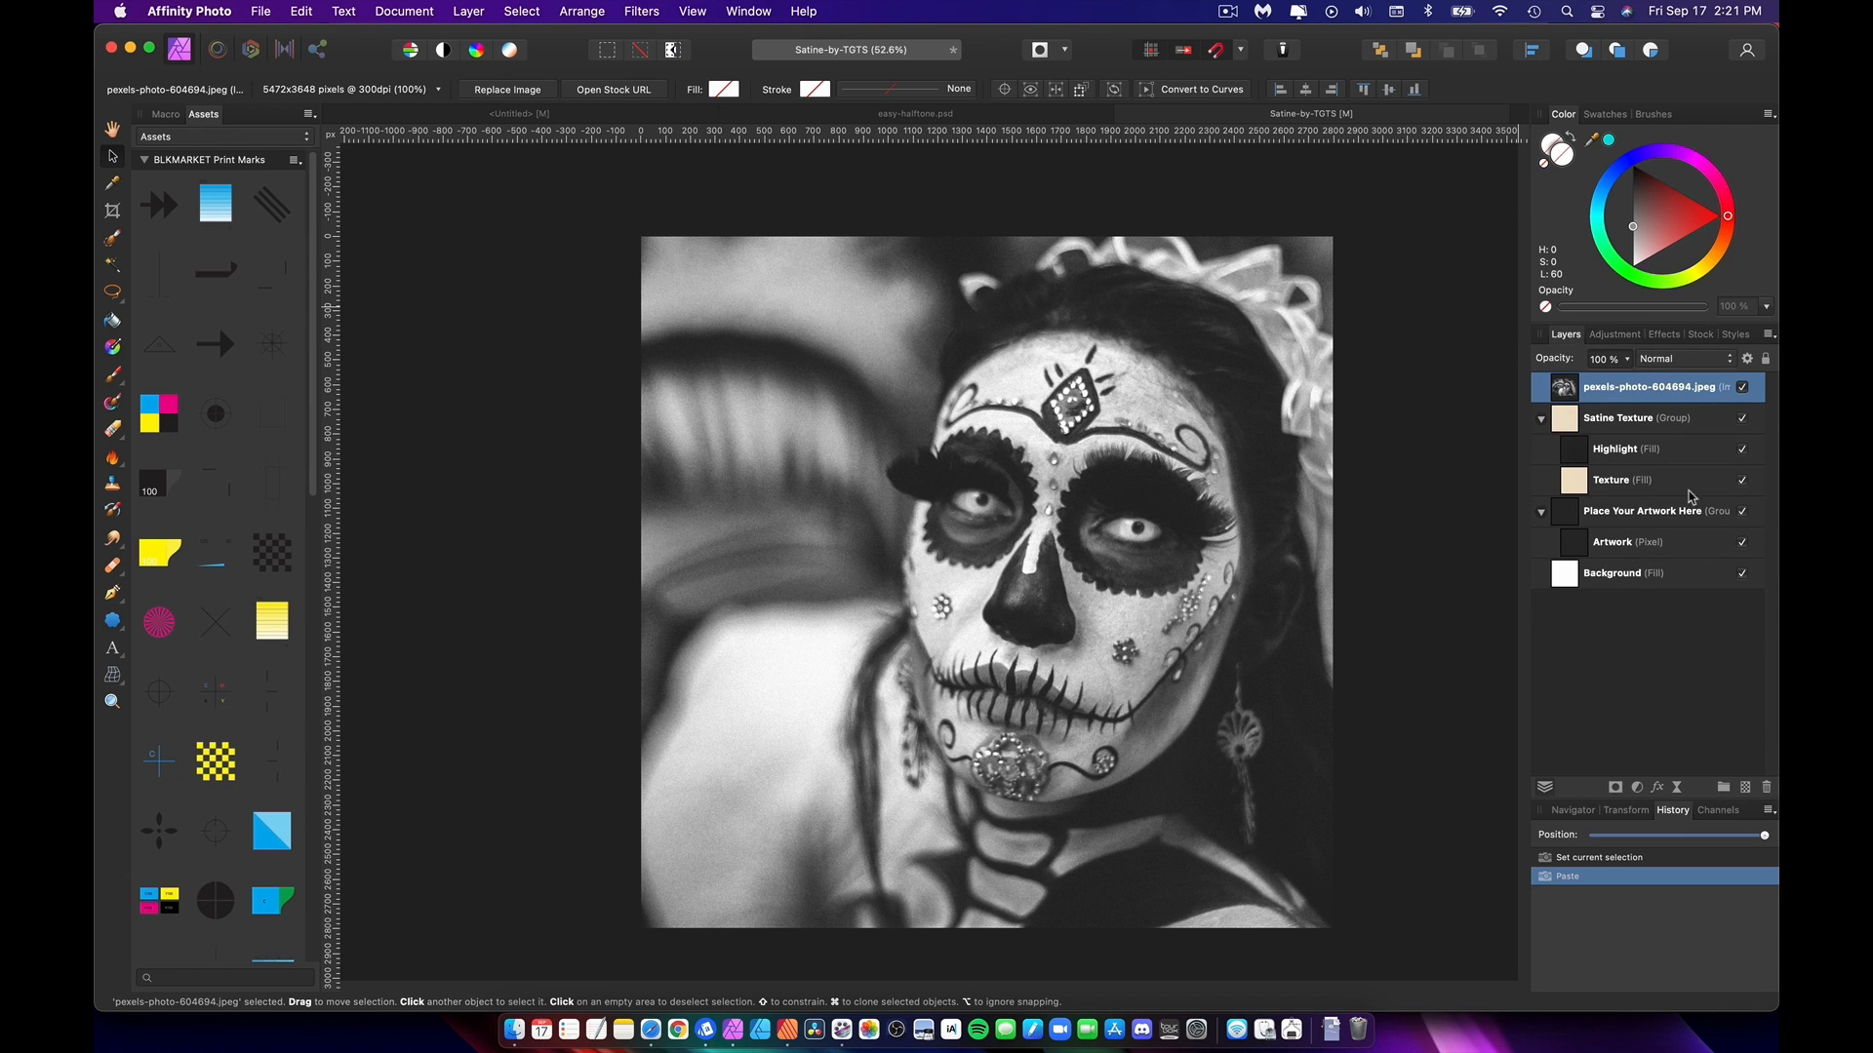
pyautogui.moveTo(1563, 387); pyautogui.dragTo(1593, 541)
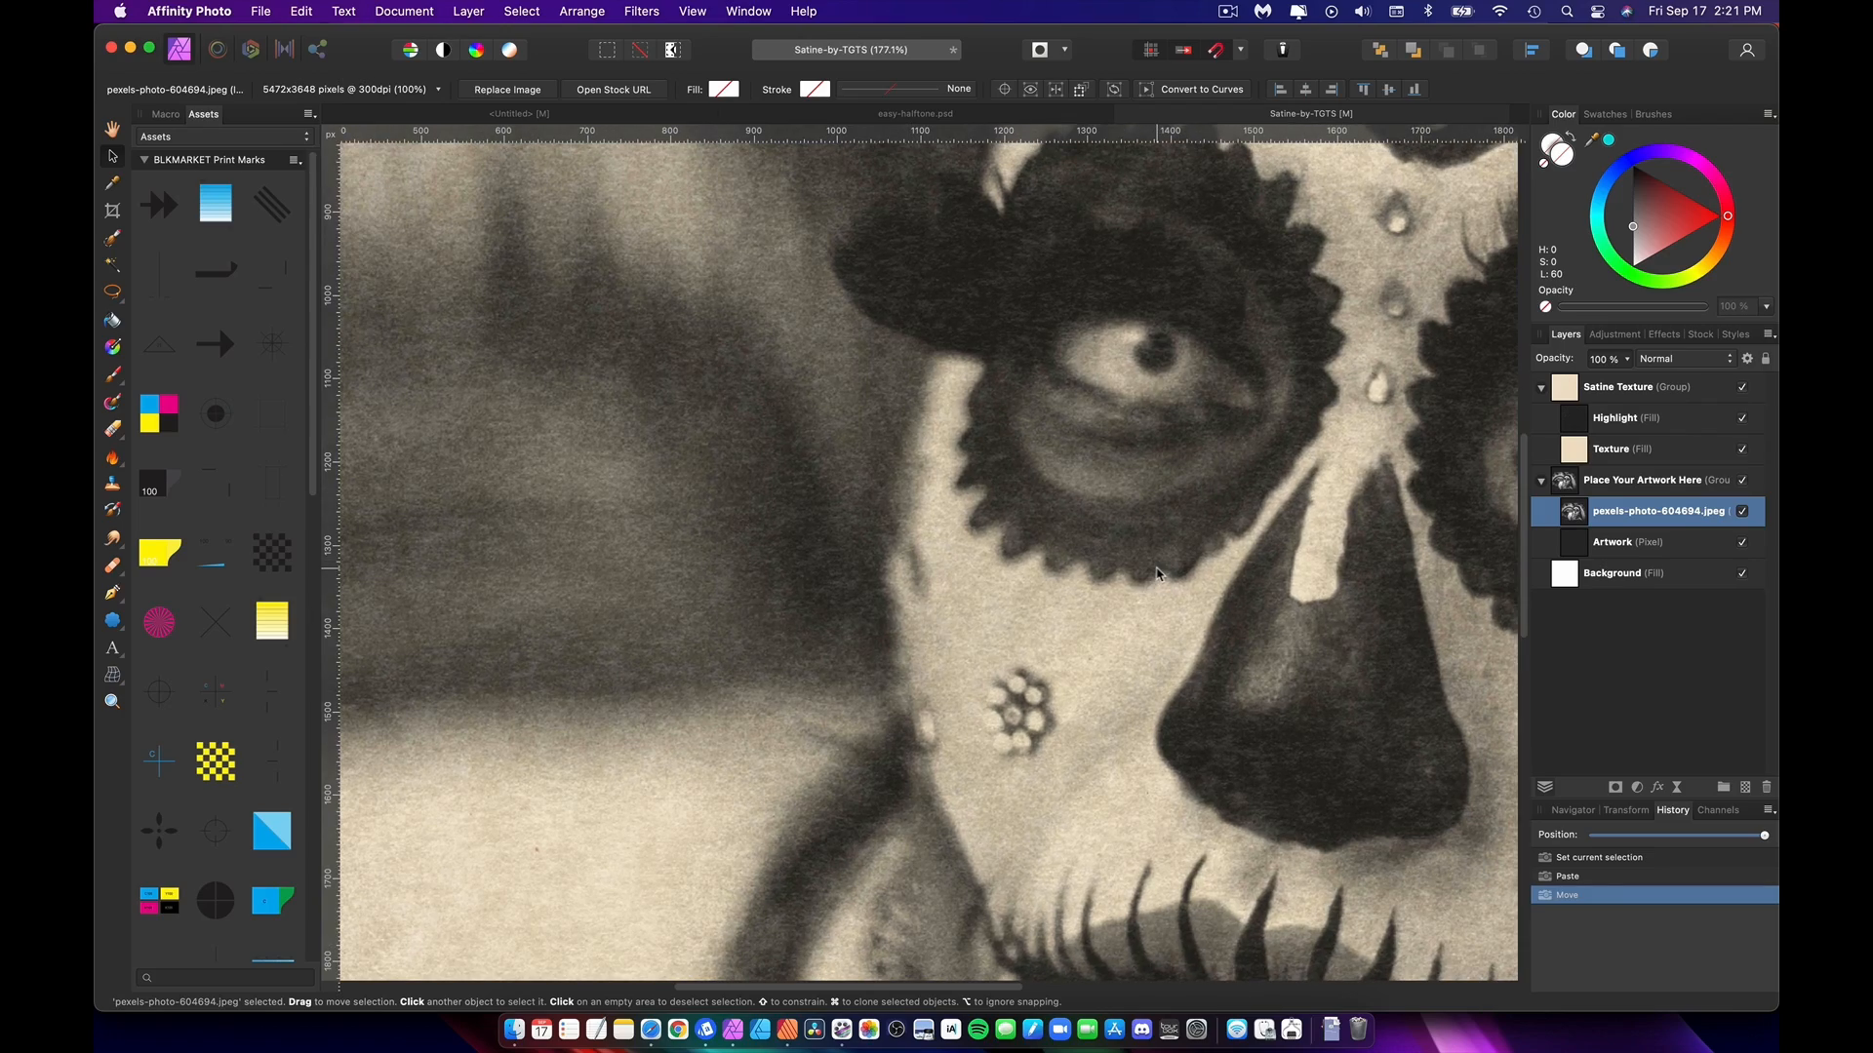
pyautogui.scroll(-5, 1156, 573)
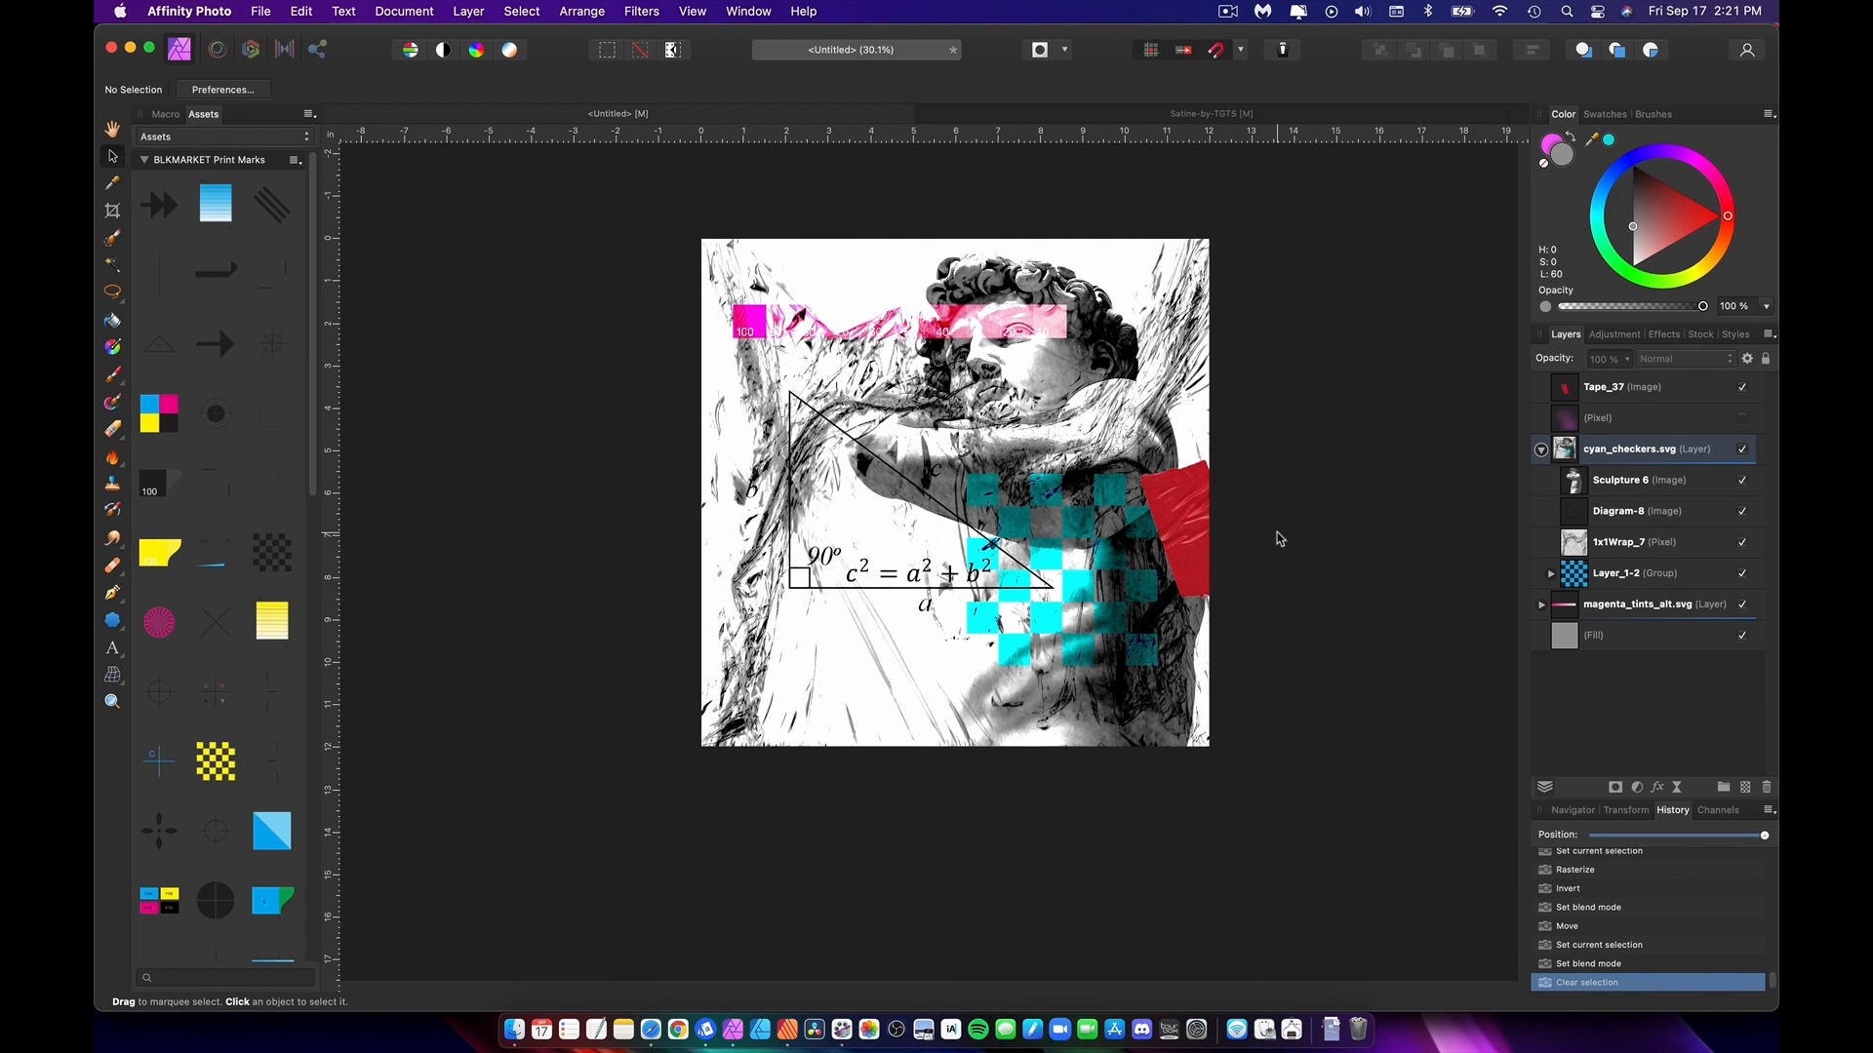
# Step: Place Satine-by-TGTS.afphoto into the statue collage, bring it above all layers and scale it to cover the canvas
pyautogui.press('super+o')
pyautogui.click(1322, 367)
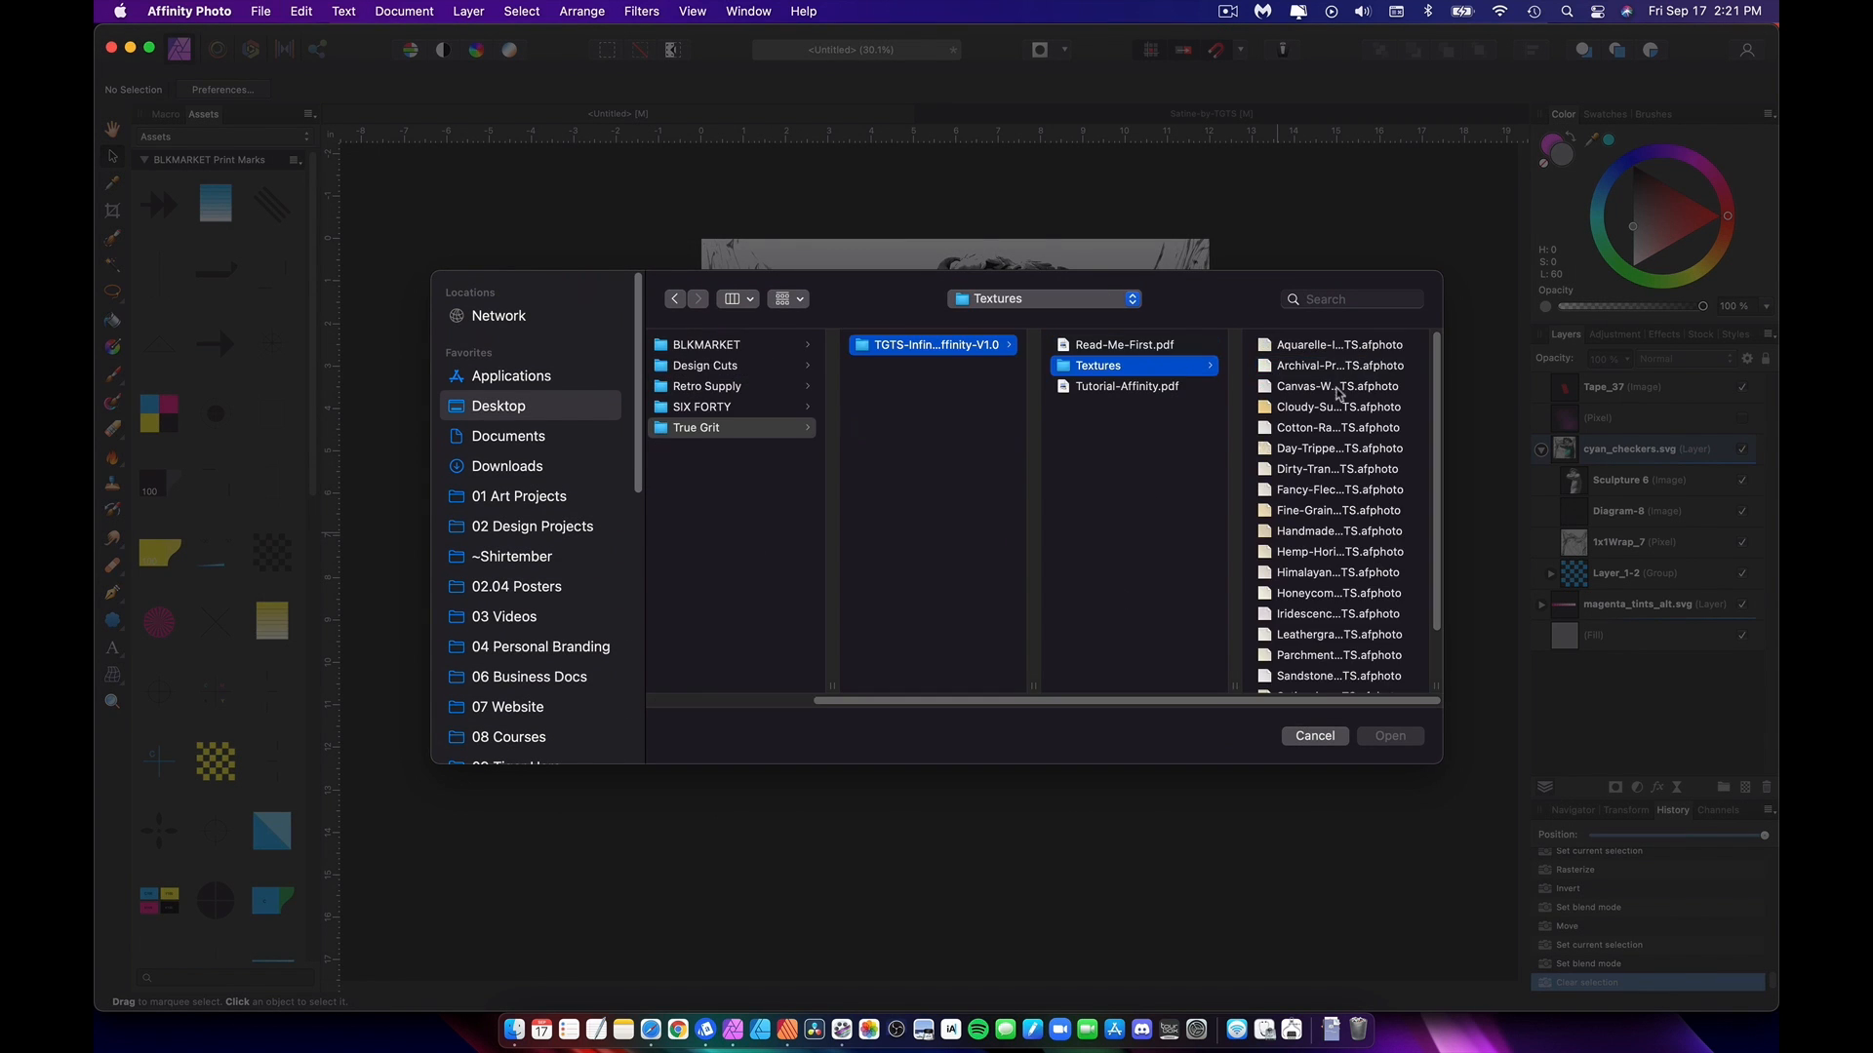
pyautogui.scroll(-3, 1287, 556)
pyautogui.doubleClick(1323, 638)
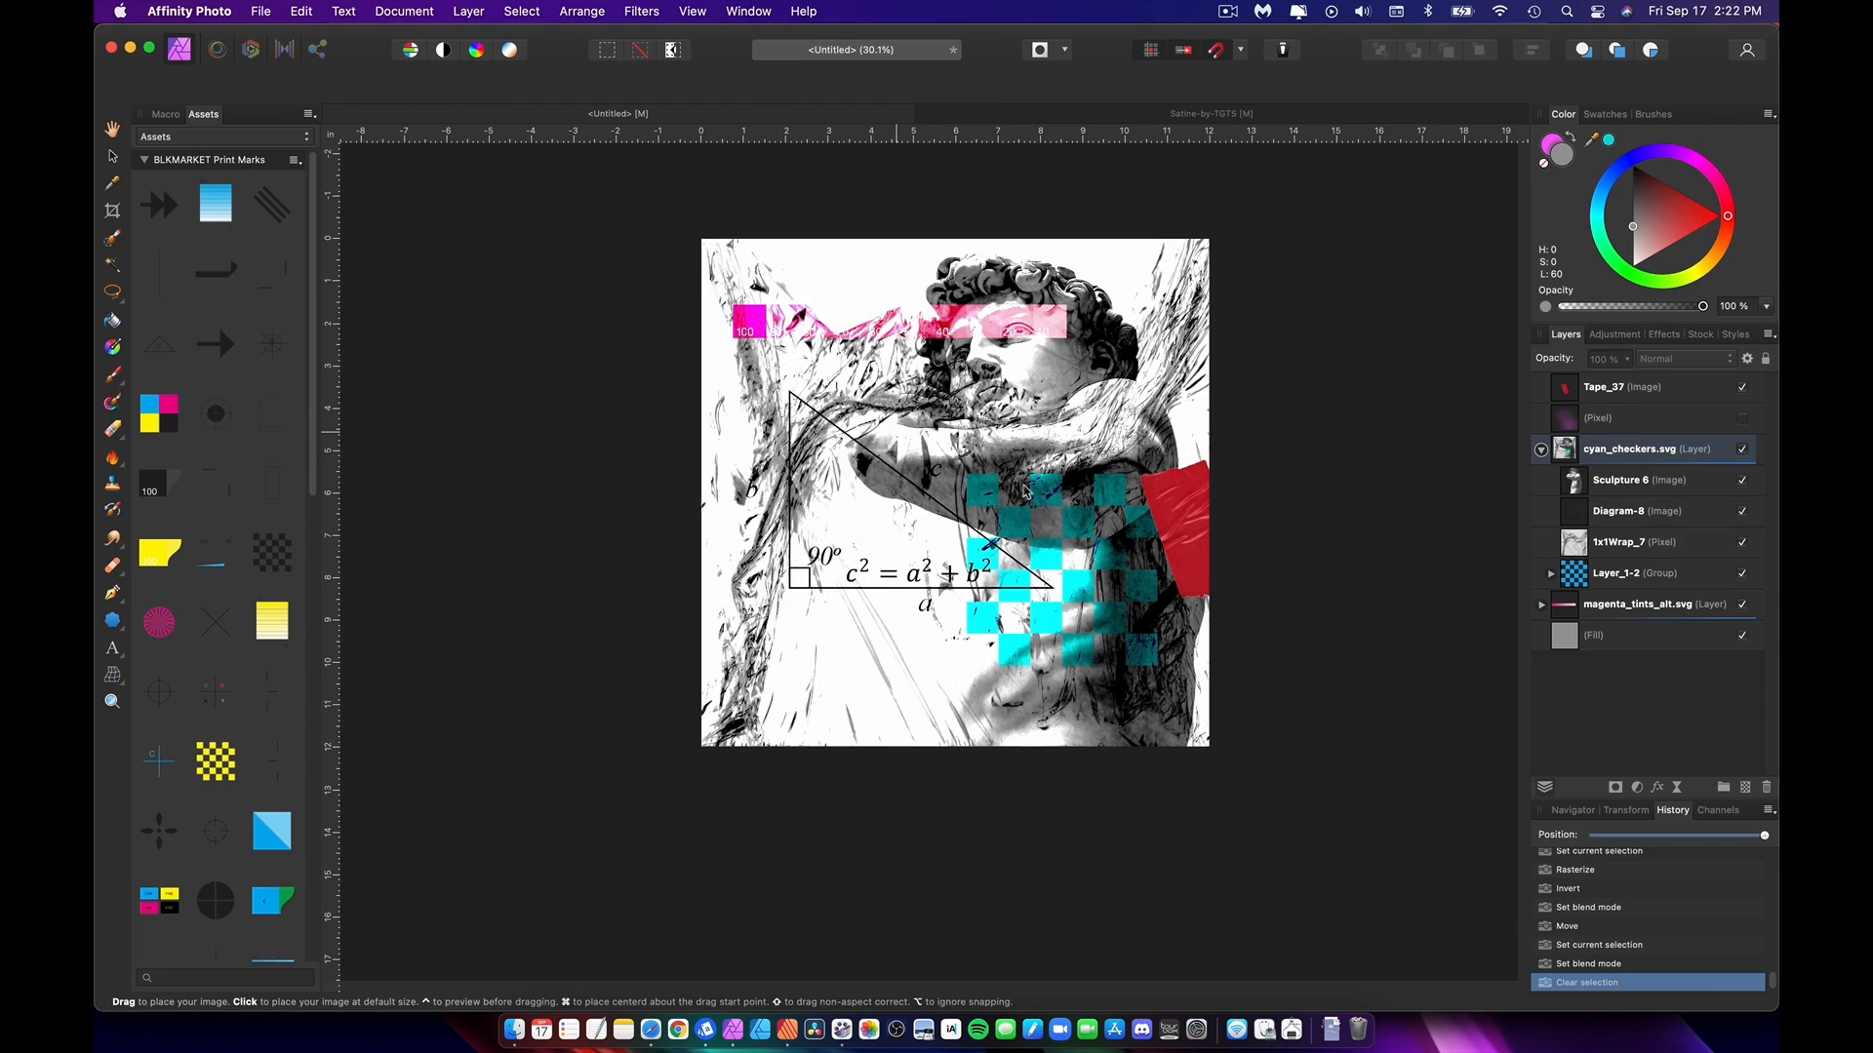
pyautogui.click(700, 233)
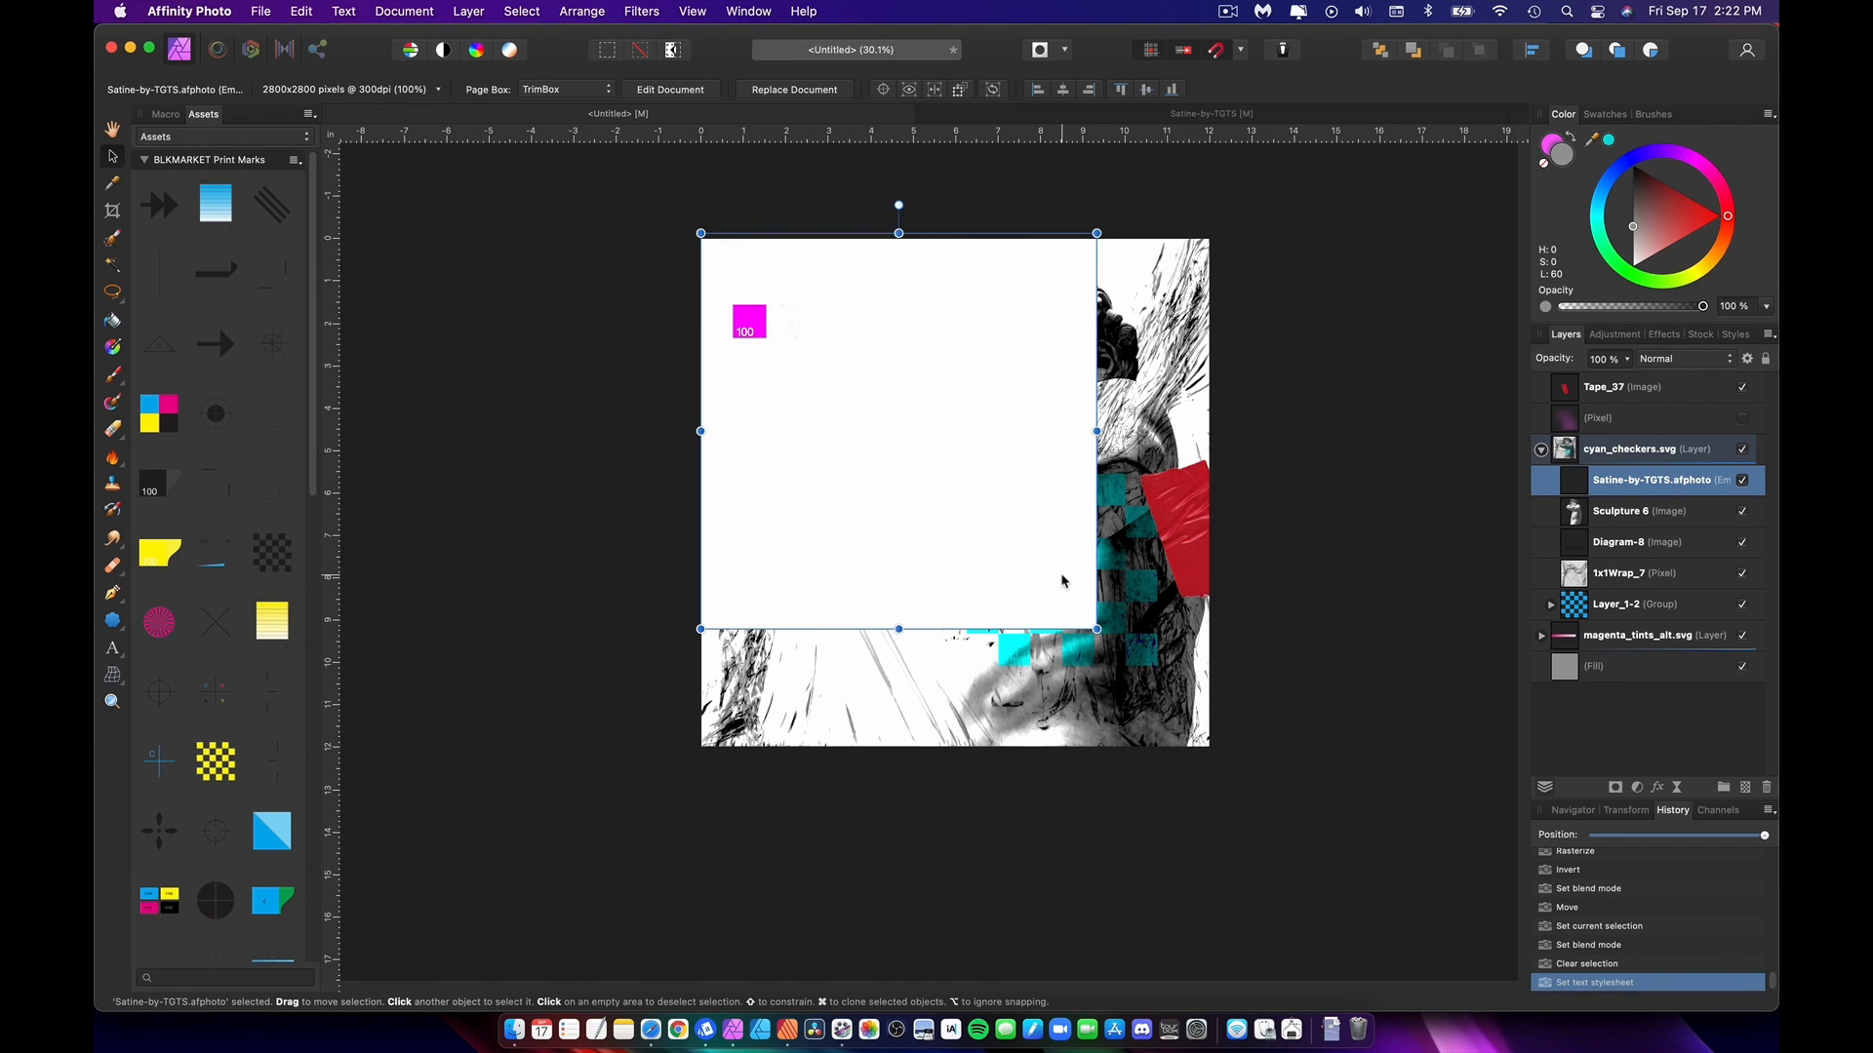
pyautogui.press('super+shift+]')
pyautogui.moveTo(1096, 629); pyautogui.dragTo(1215, 748)
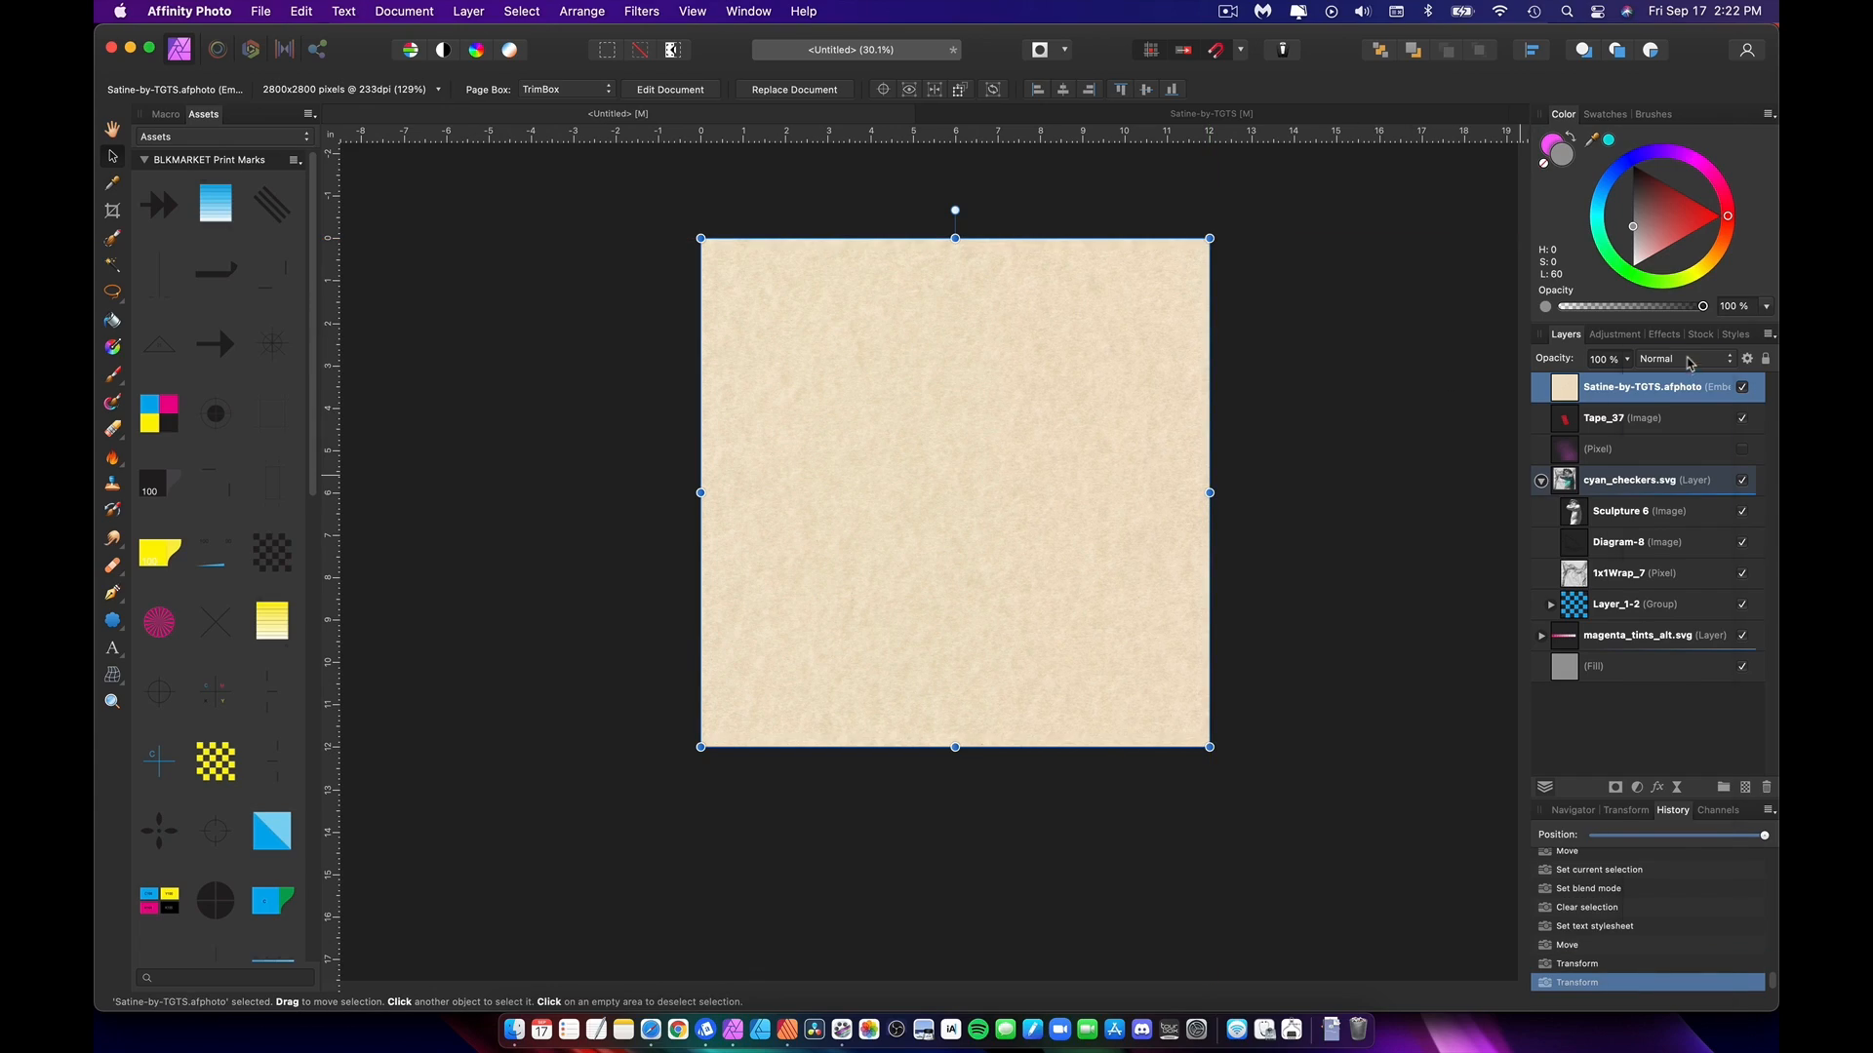
# Step: Set the embedded Satine-by-TGTS layer's blend mode to Multiply
pyautogui.click(1690, 361)
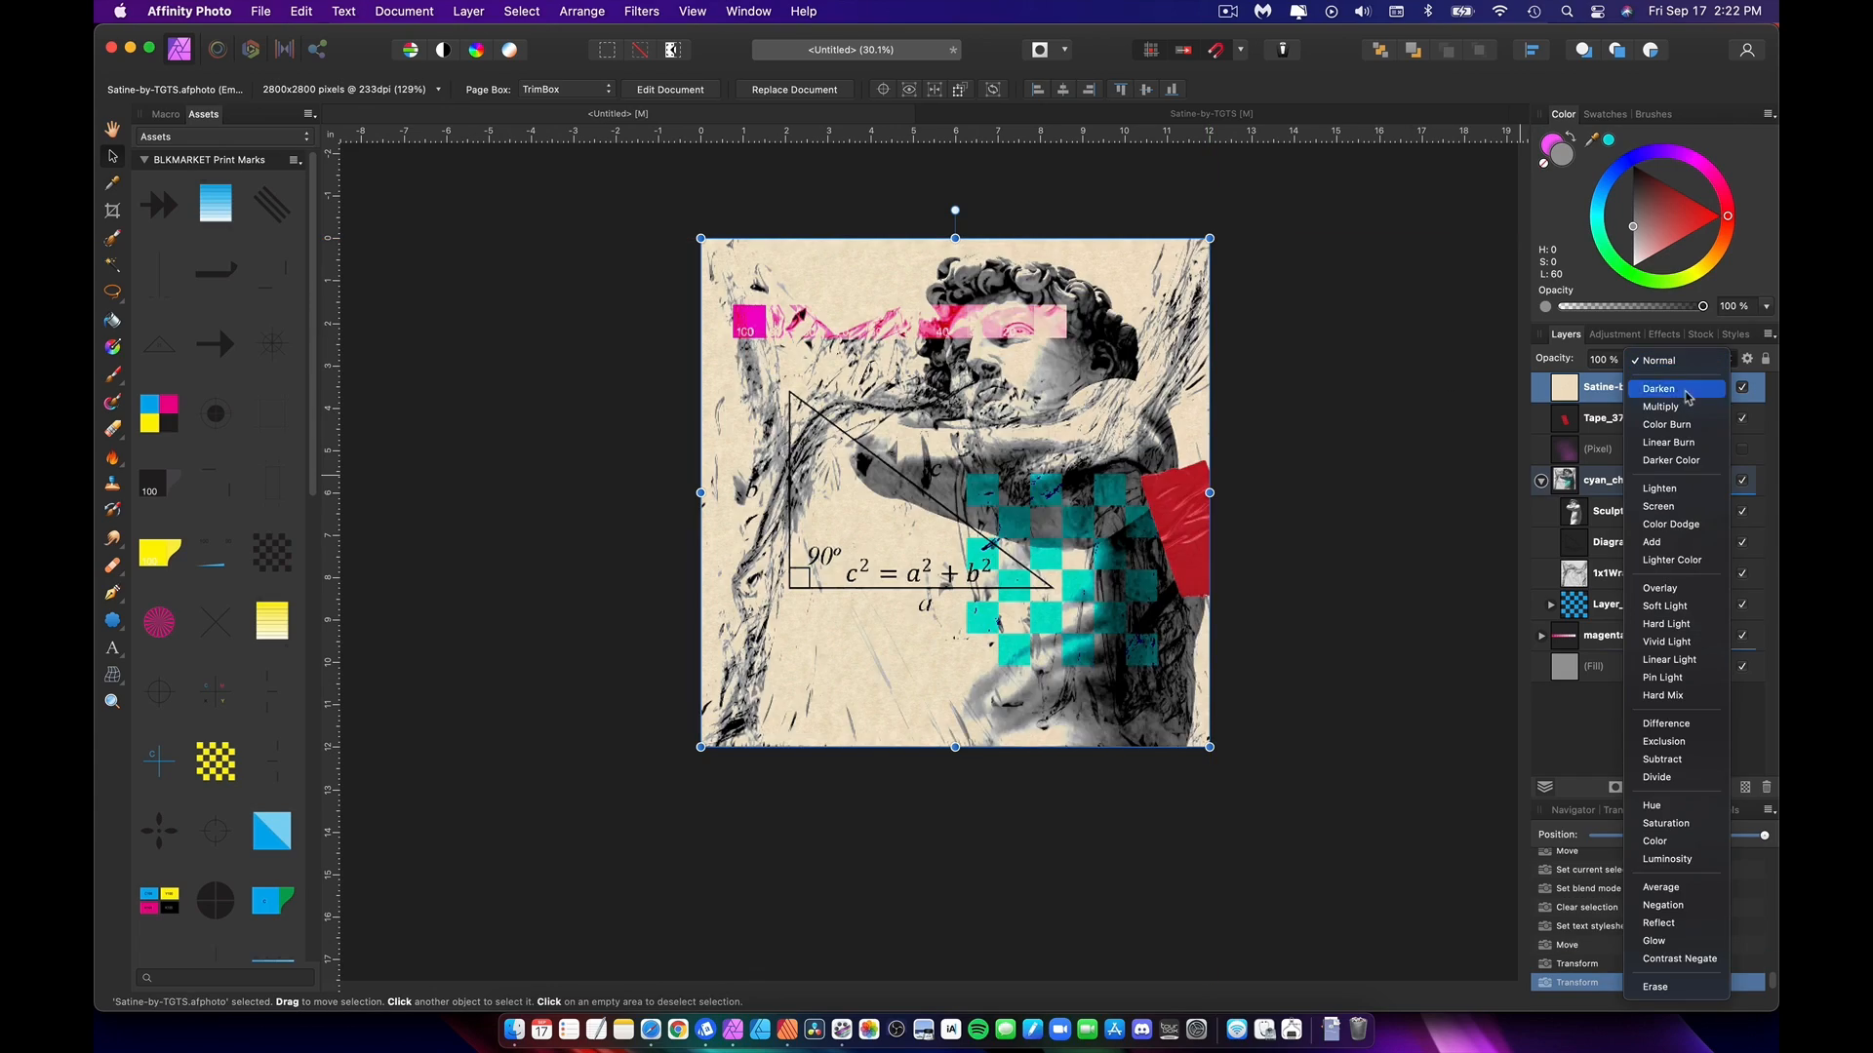
pyautogui.click(1686, 406)
pyautogui.scroll(5, 1161, 468)
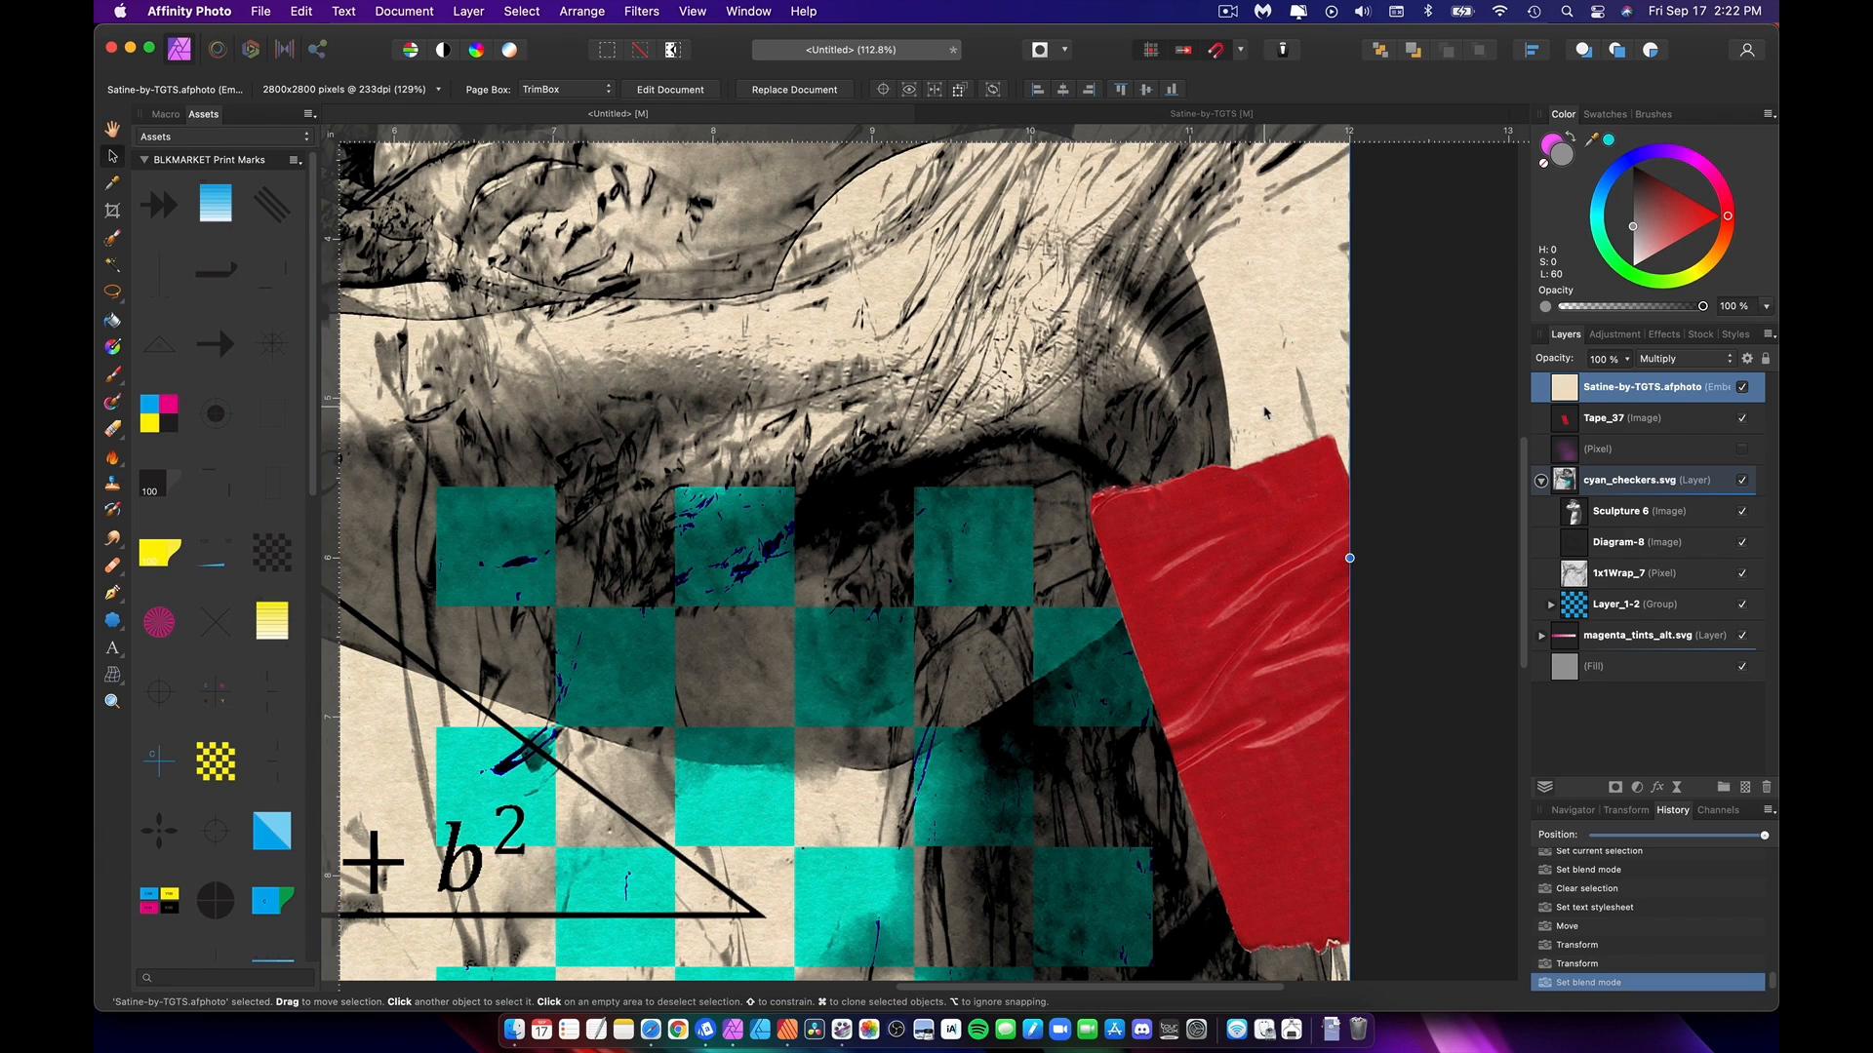
# Step: Compare the paper texture up close in the Satine skull document and in the statue collage
pyautogui.click(1146, 114)
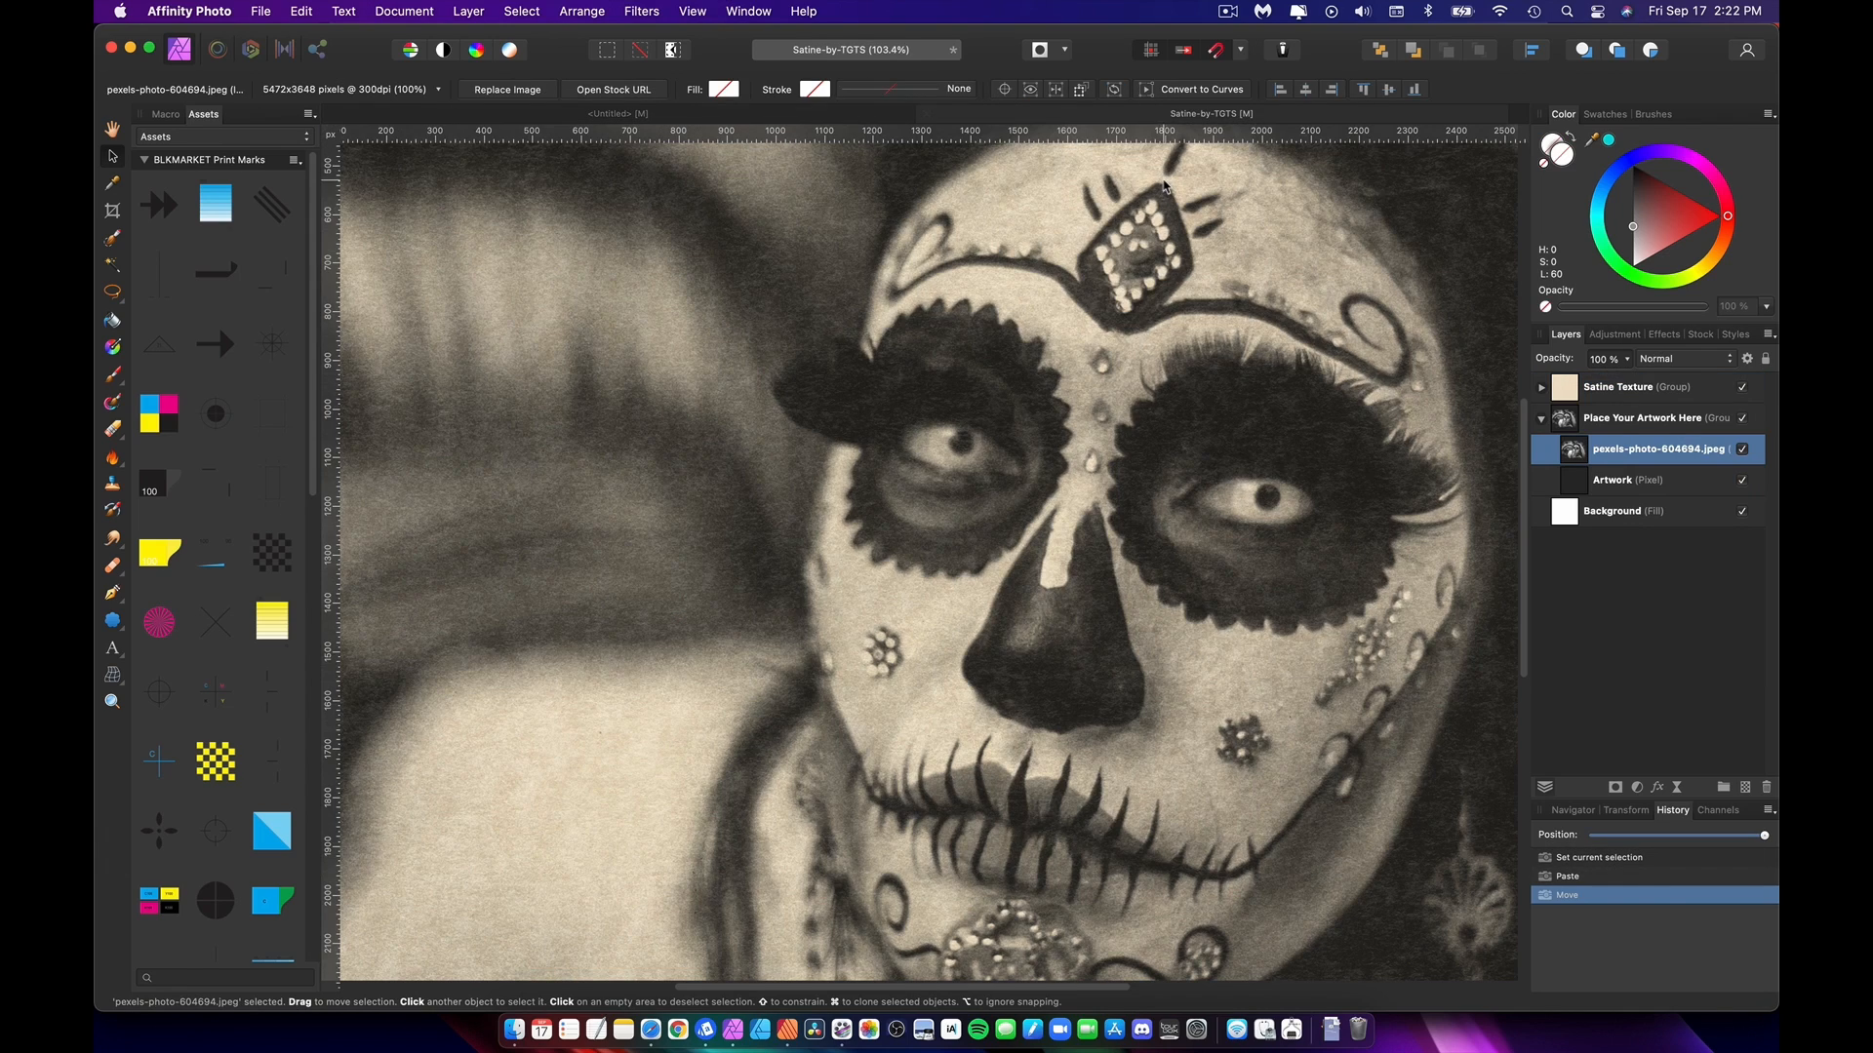
pyautogui.scroll(-5, 1274, 399)
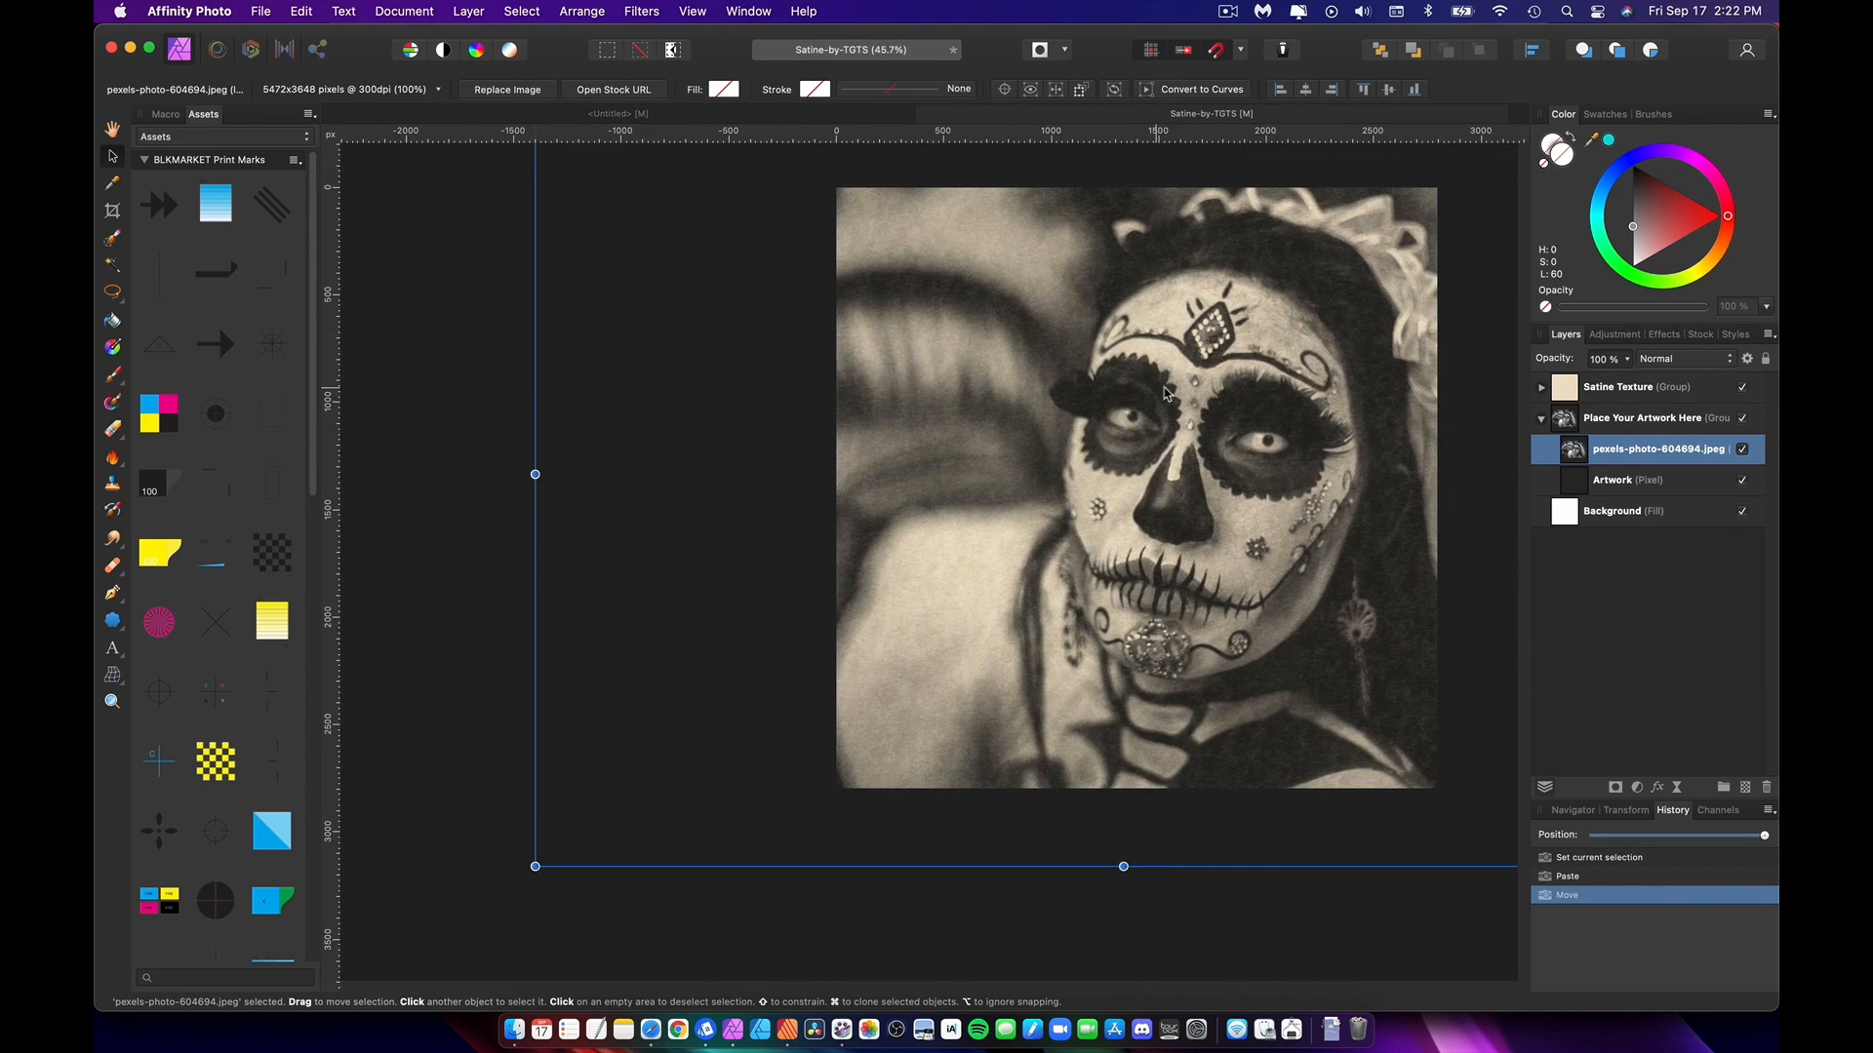
pyautogui.scroll(6, 1168, 394)
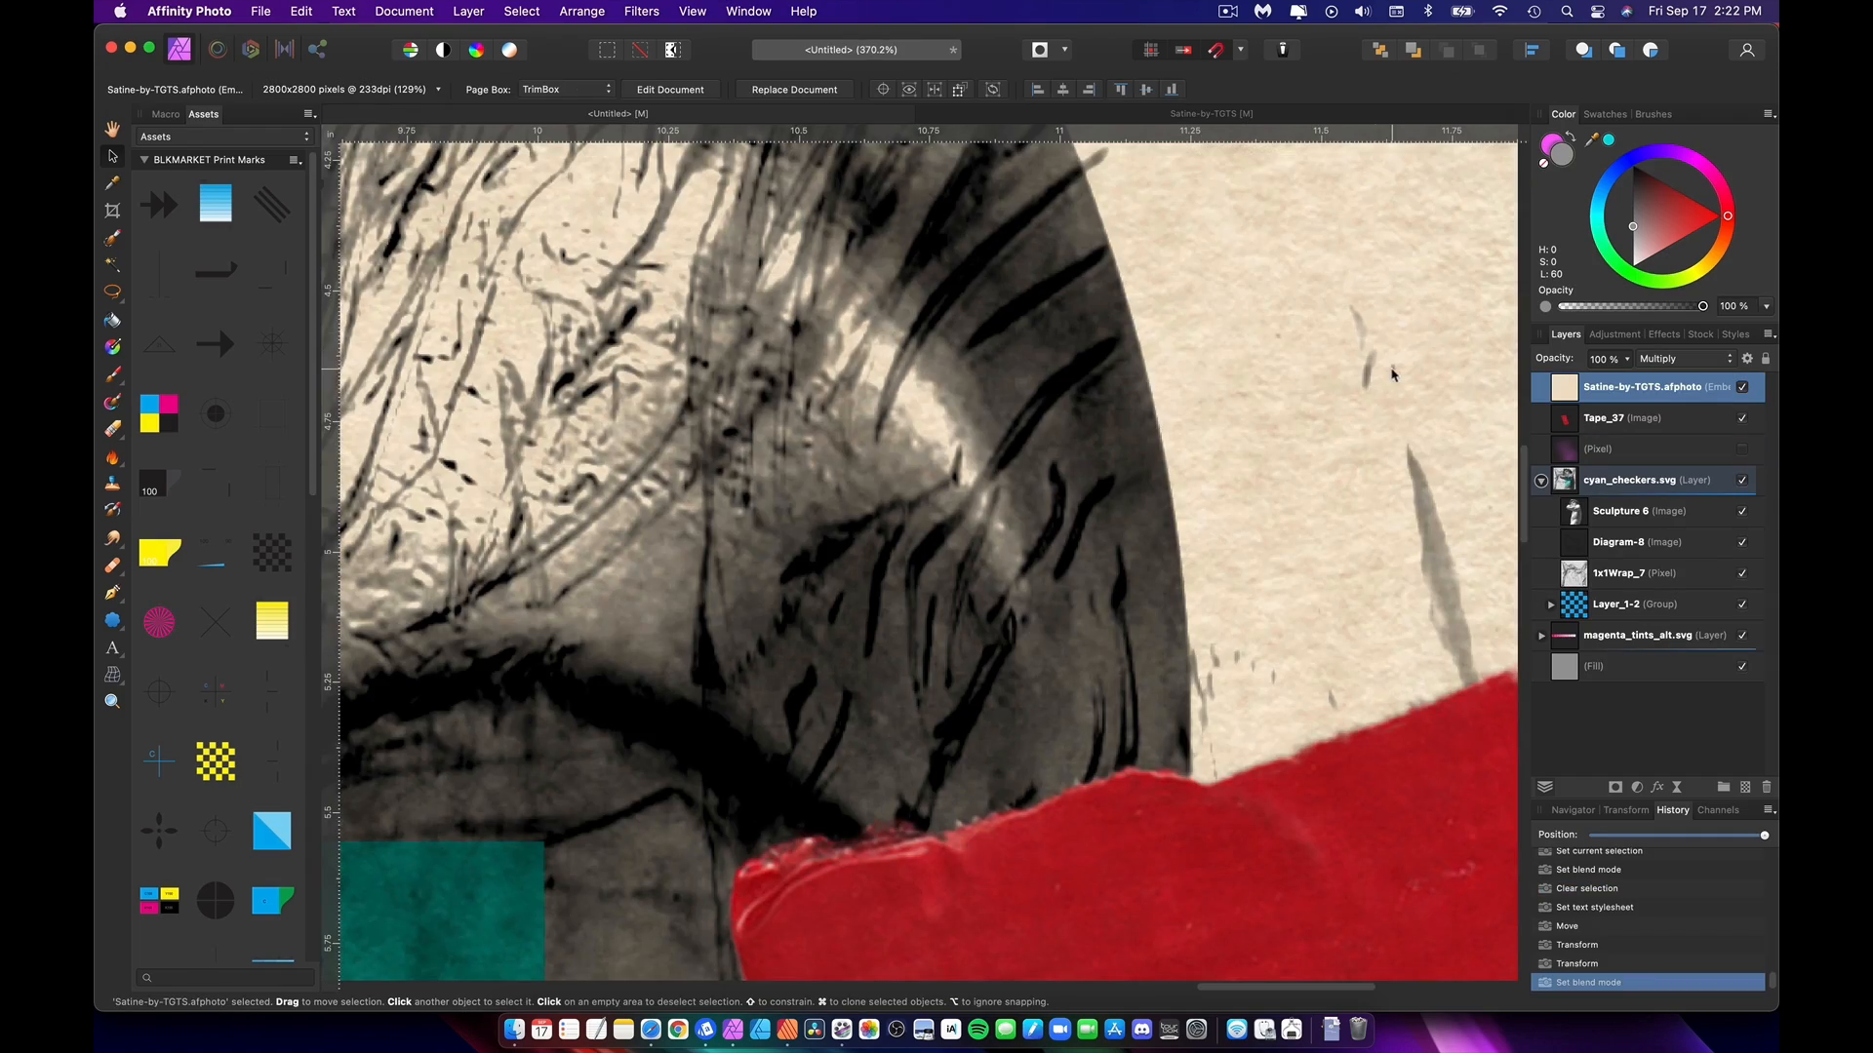
pyautogui.scroll(-5, 1324, 375)
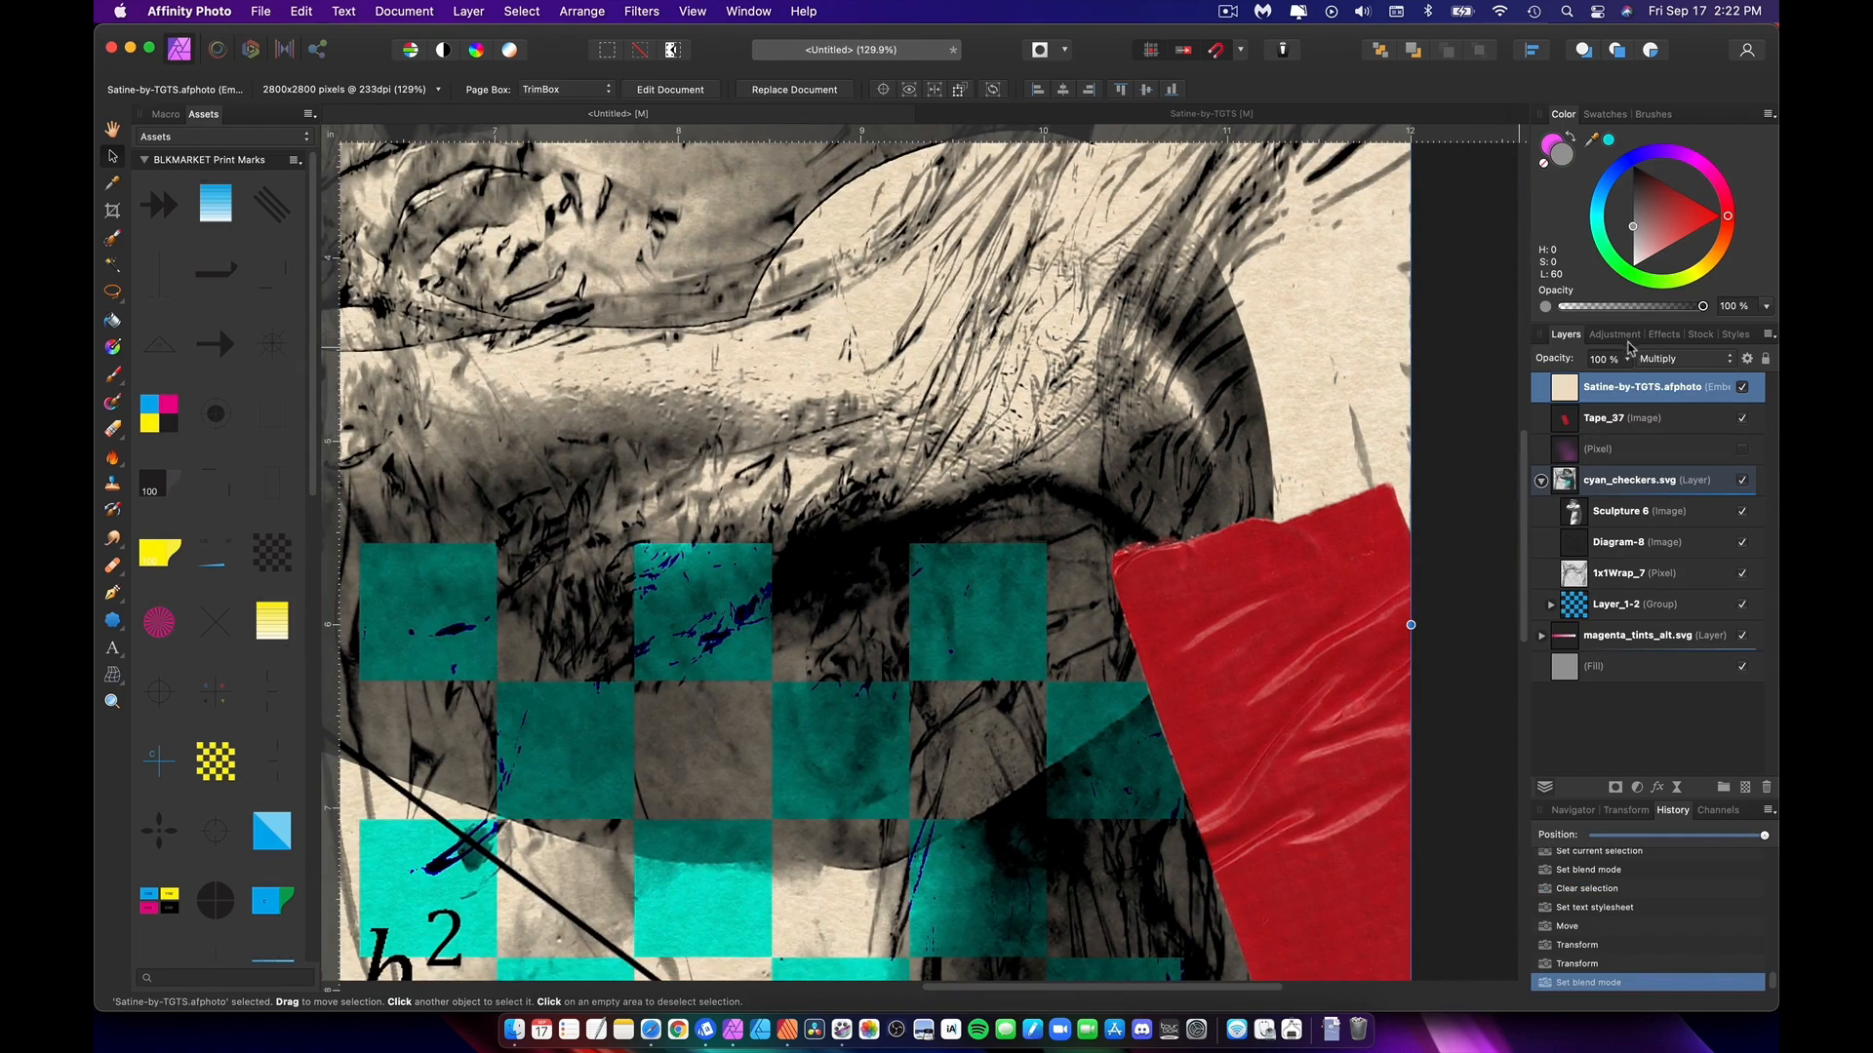
# Step: Set the embedded Satine-by-TGTS layer's blend mode back to Normal
pyautogui.click(1654, 361)
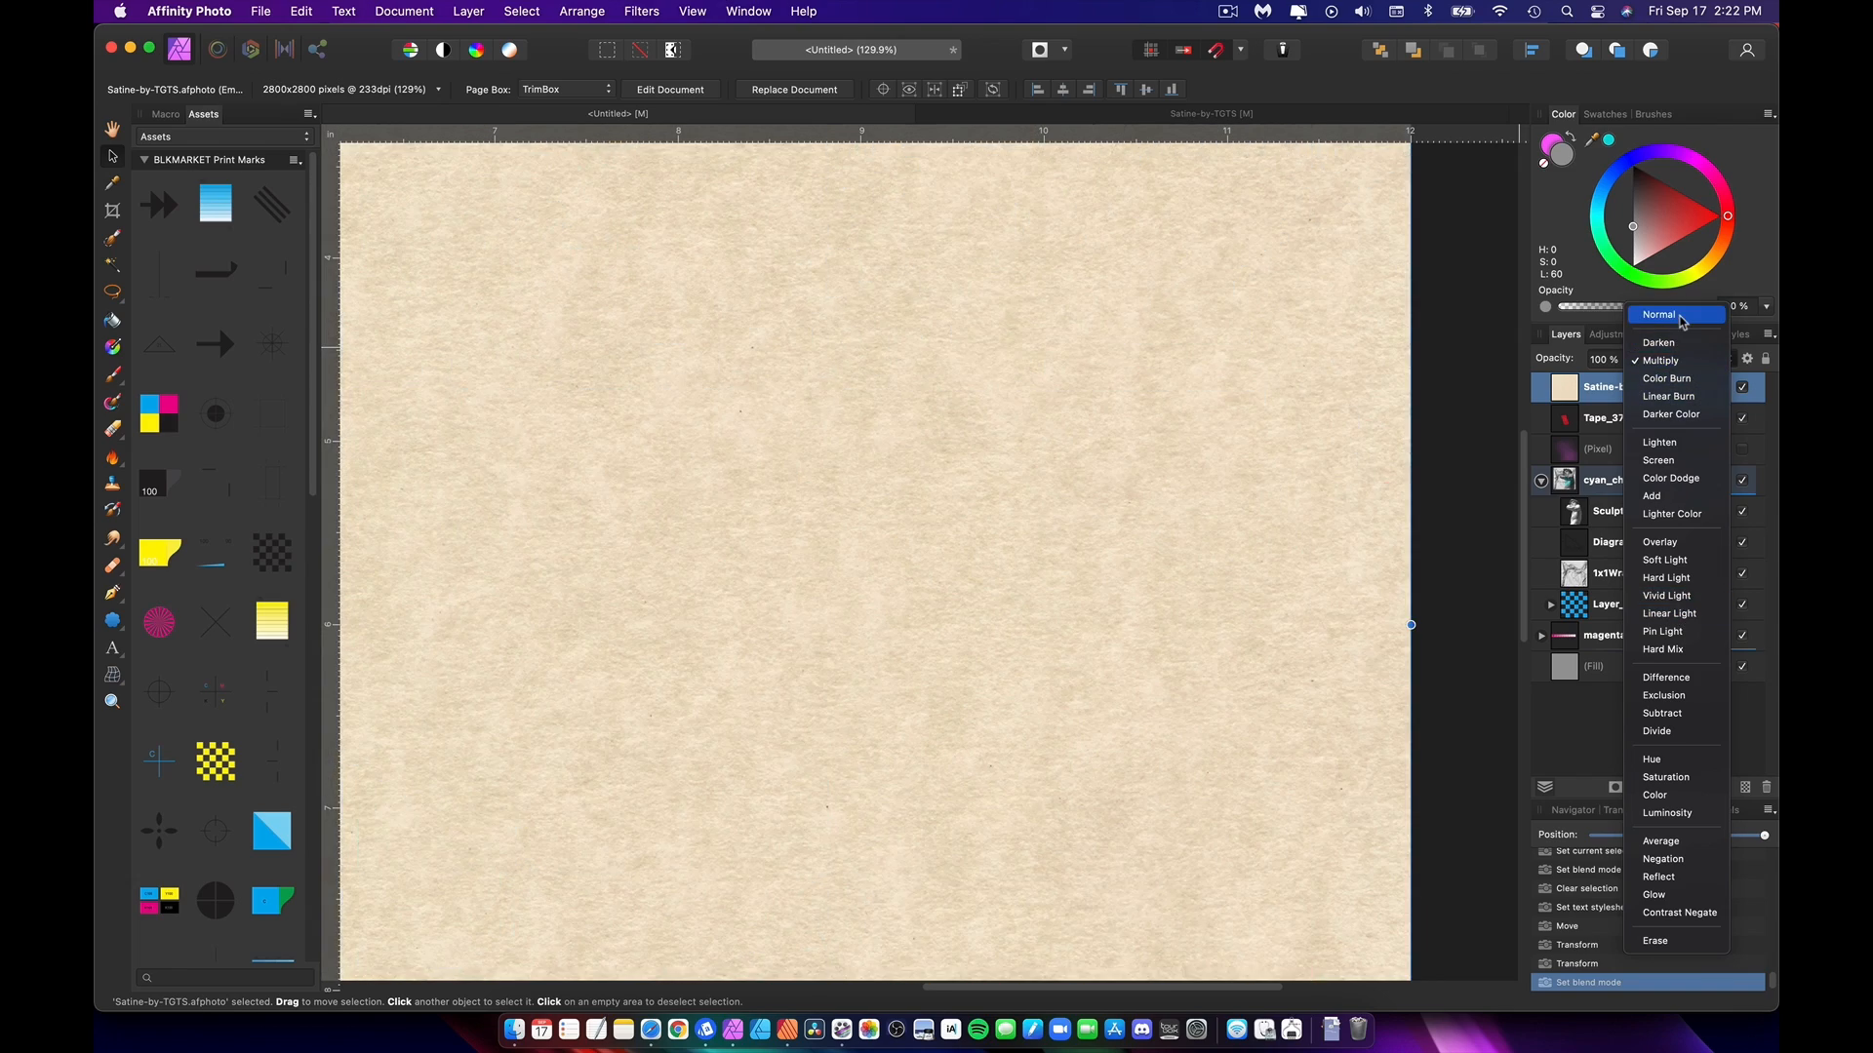
pyautogui.click(1680, 318)
pyautogui.scroll(-3, 1184, 388)
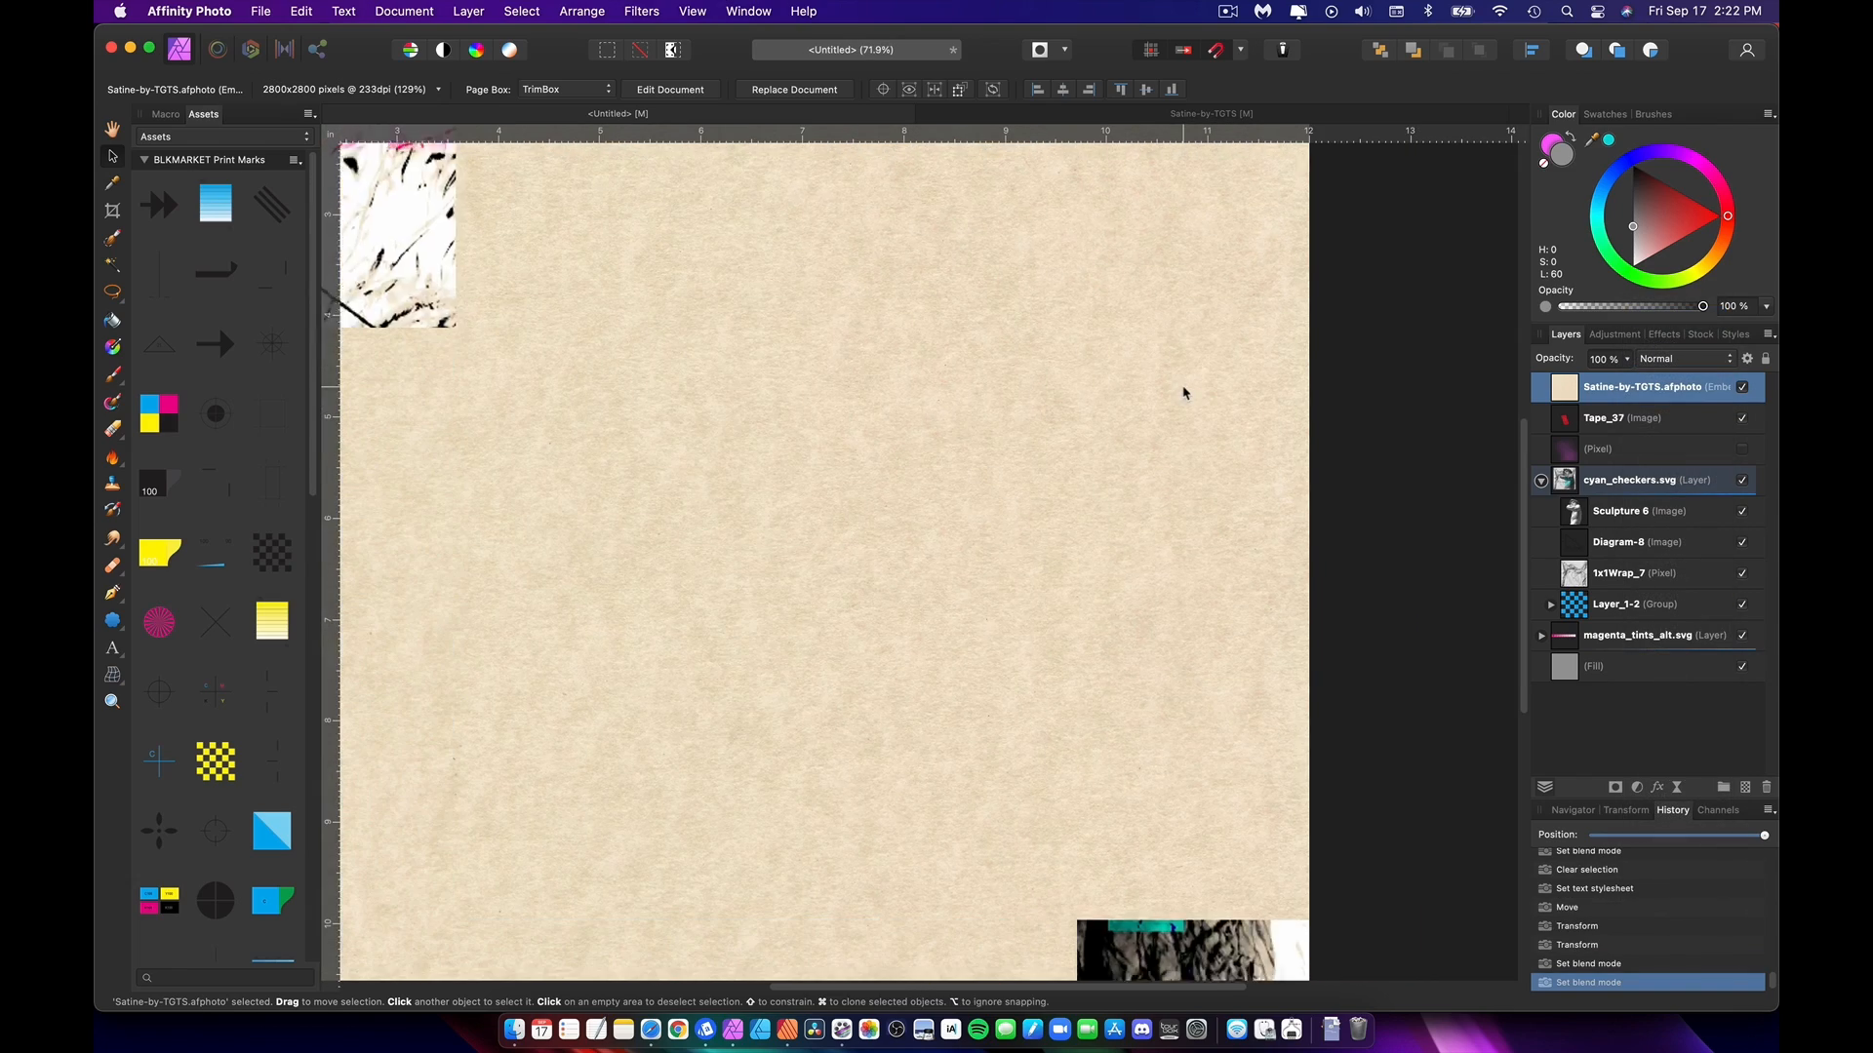
# Step: Expand the Satine Texture group in the Satine-by-TGTS document and examine its Highlight fill layer
pyautogui.click(1201, 114)
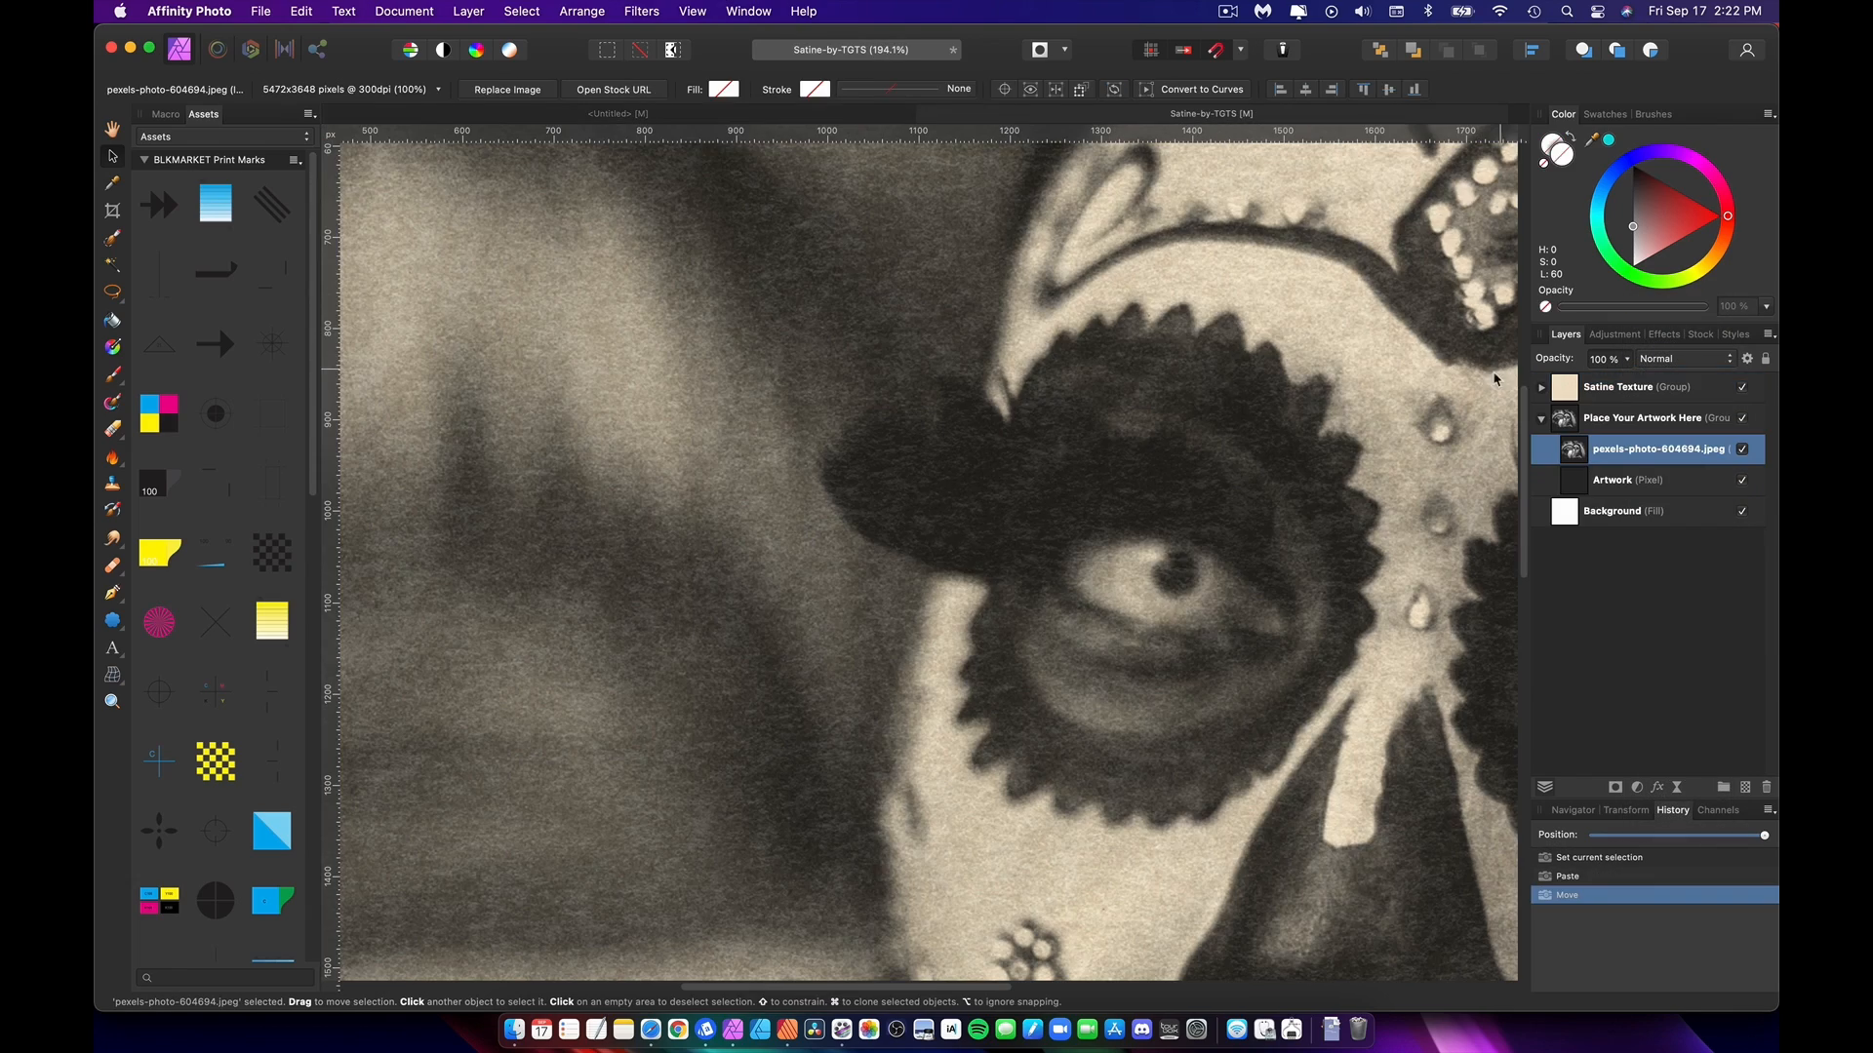
pyautogui.click(1541, 387)
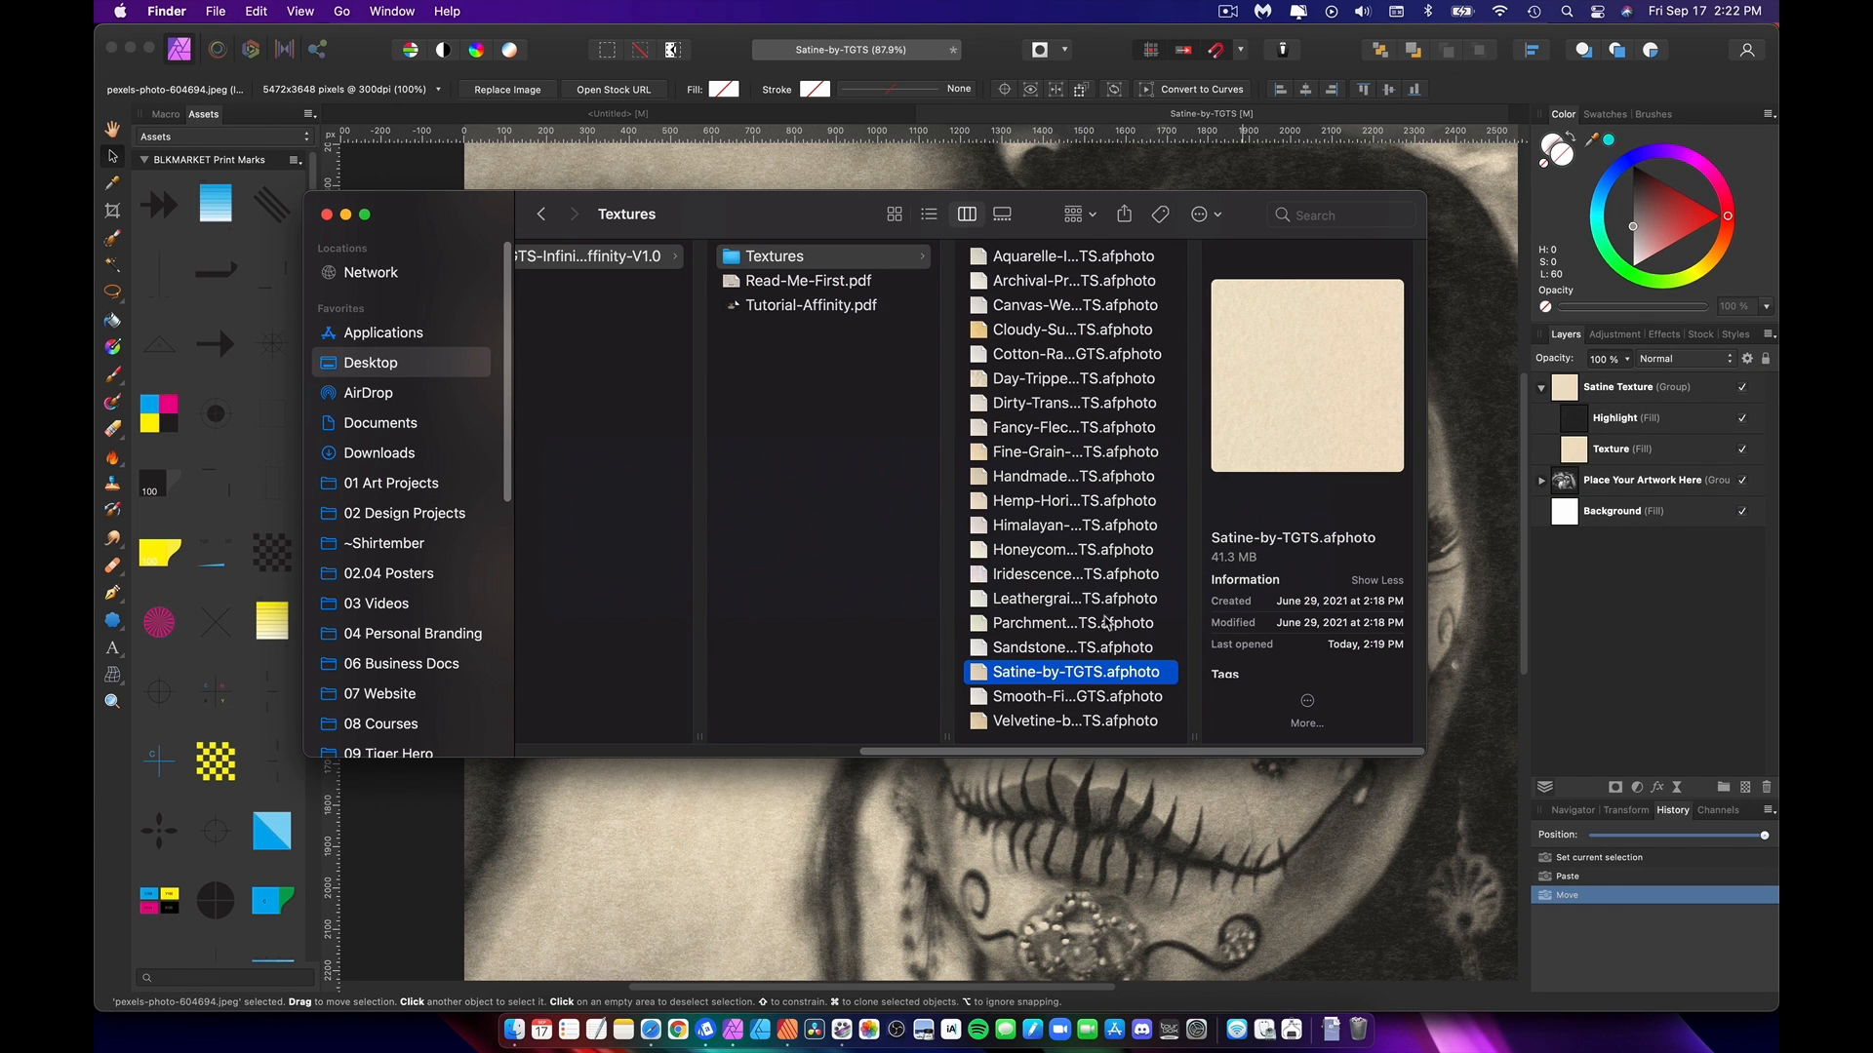
pyautogui.click(1589, 472)
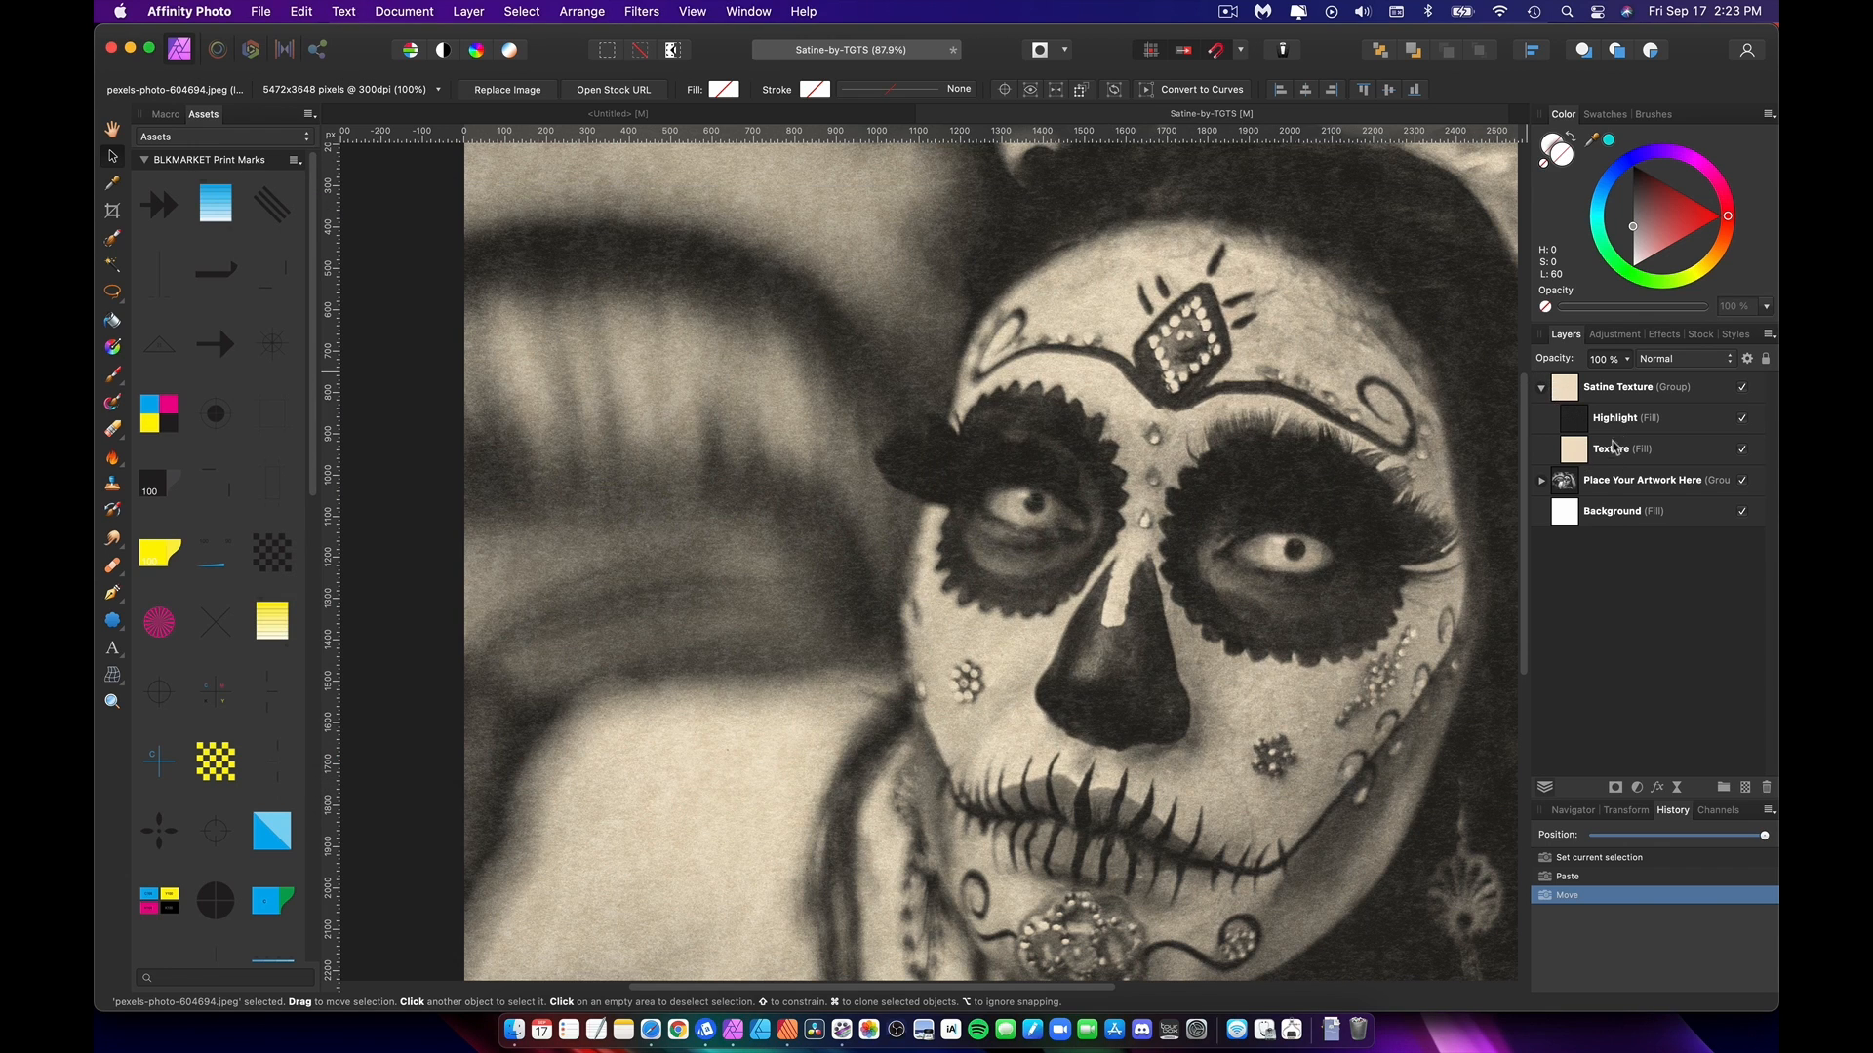
pyautogui.click(1599, 456)
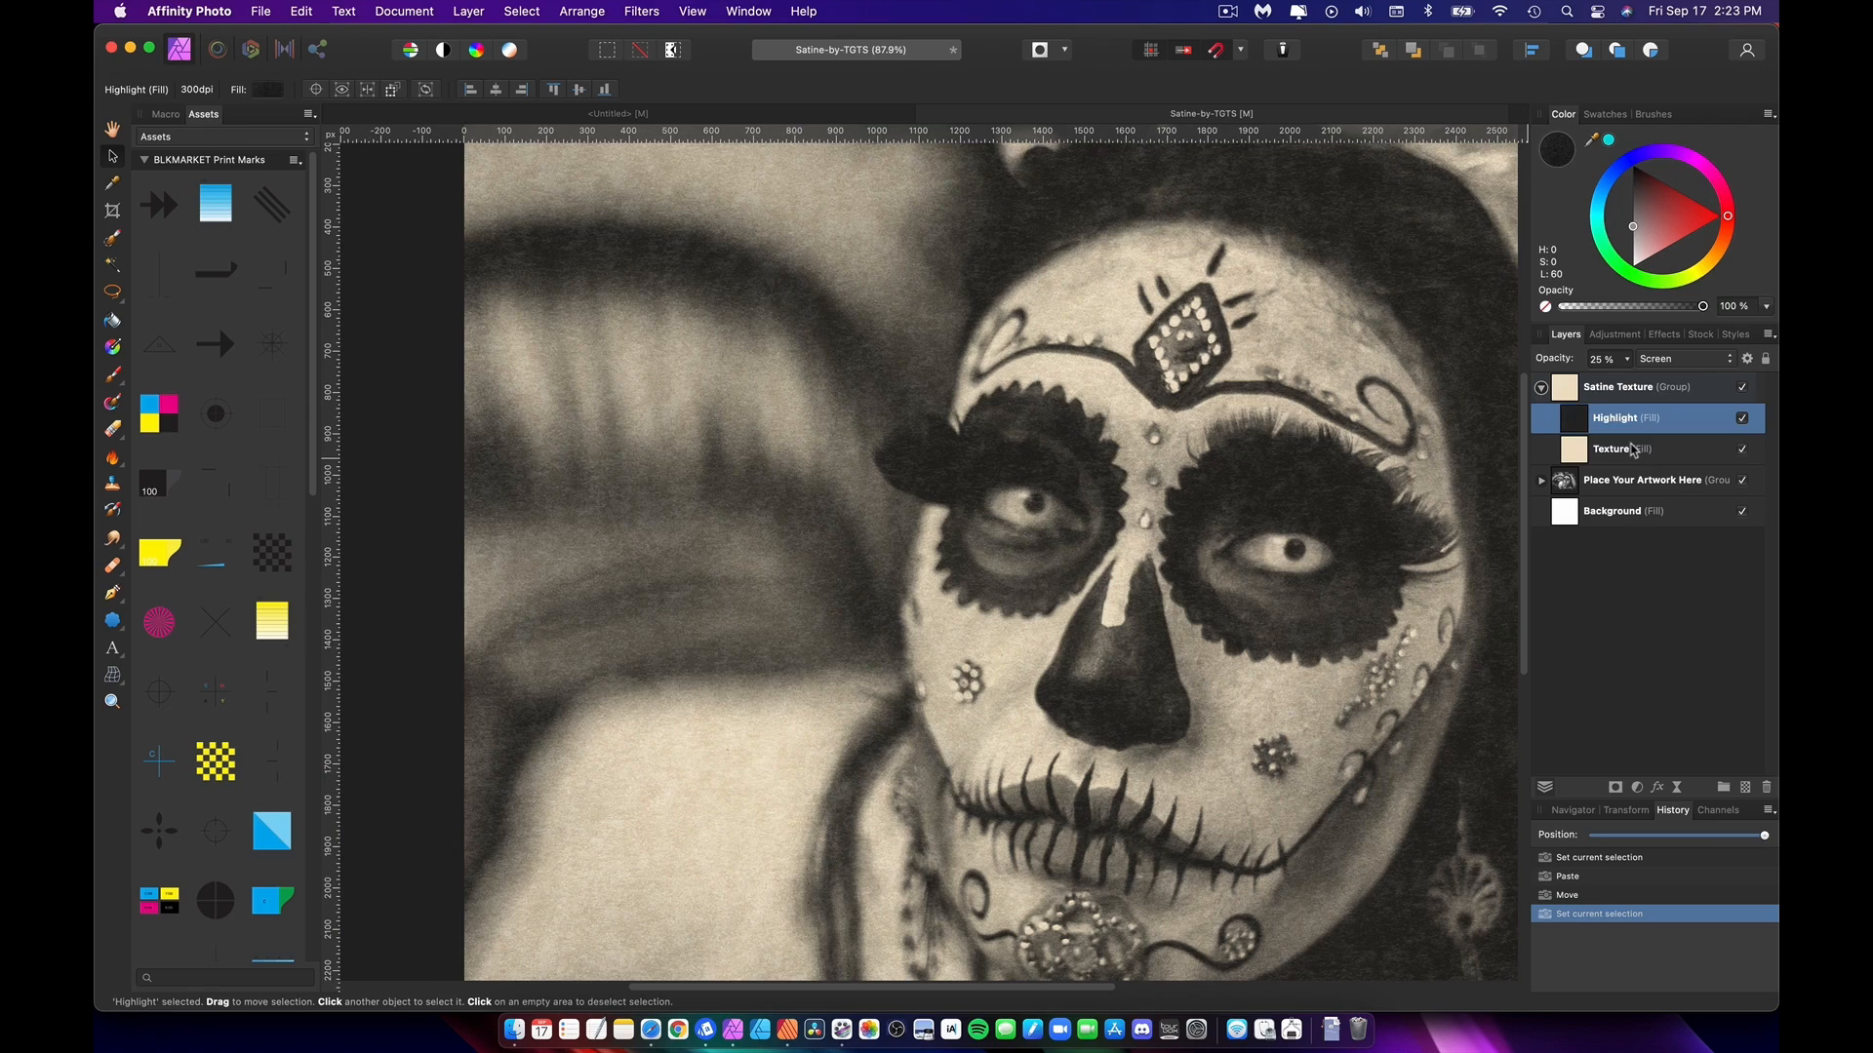
# Step: Check the Texture fill layer, and set the Highlight fill layer's opacity to 42% in the Satine Texture group
pyautogui.click(1638, 448)
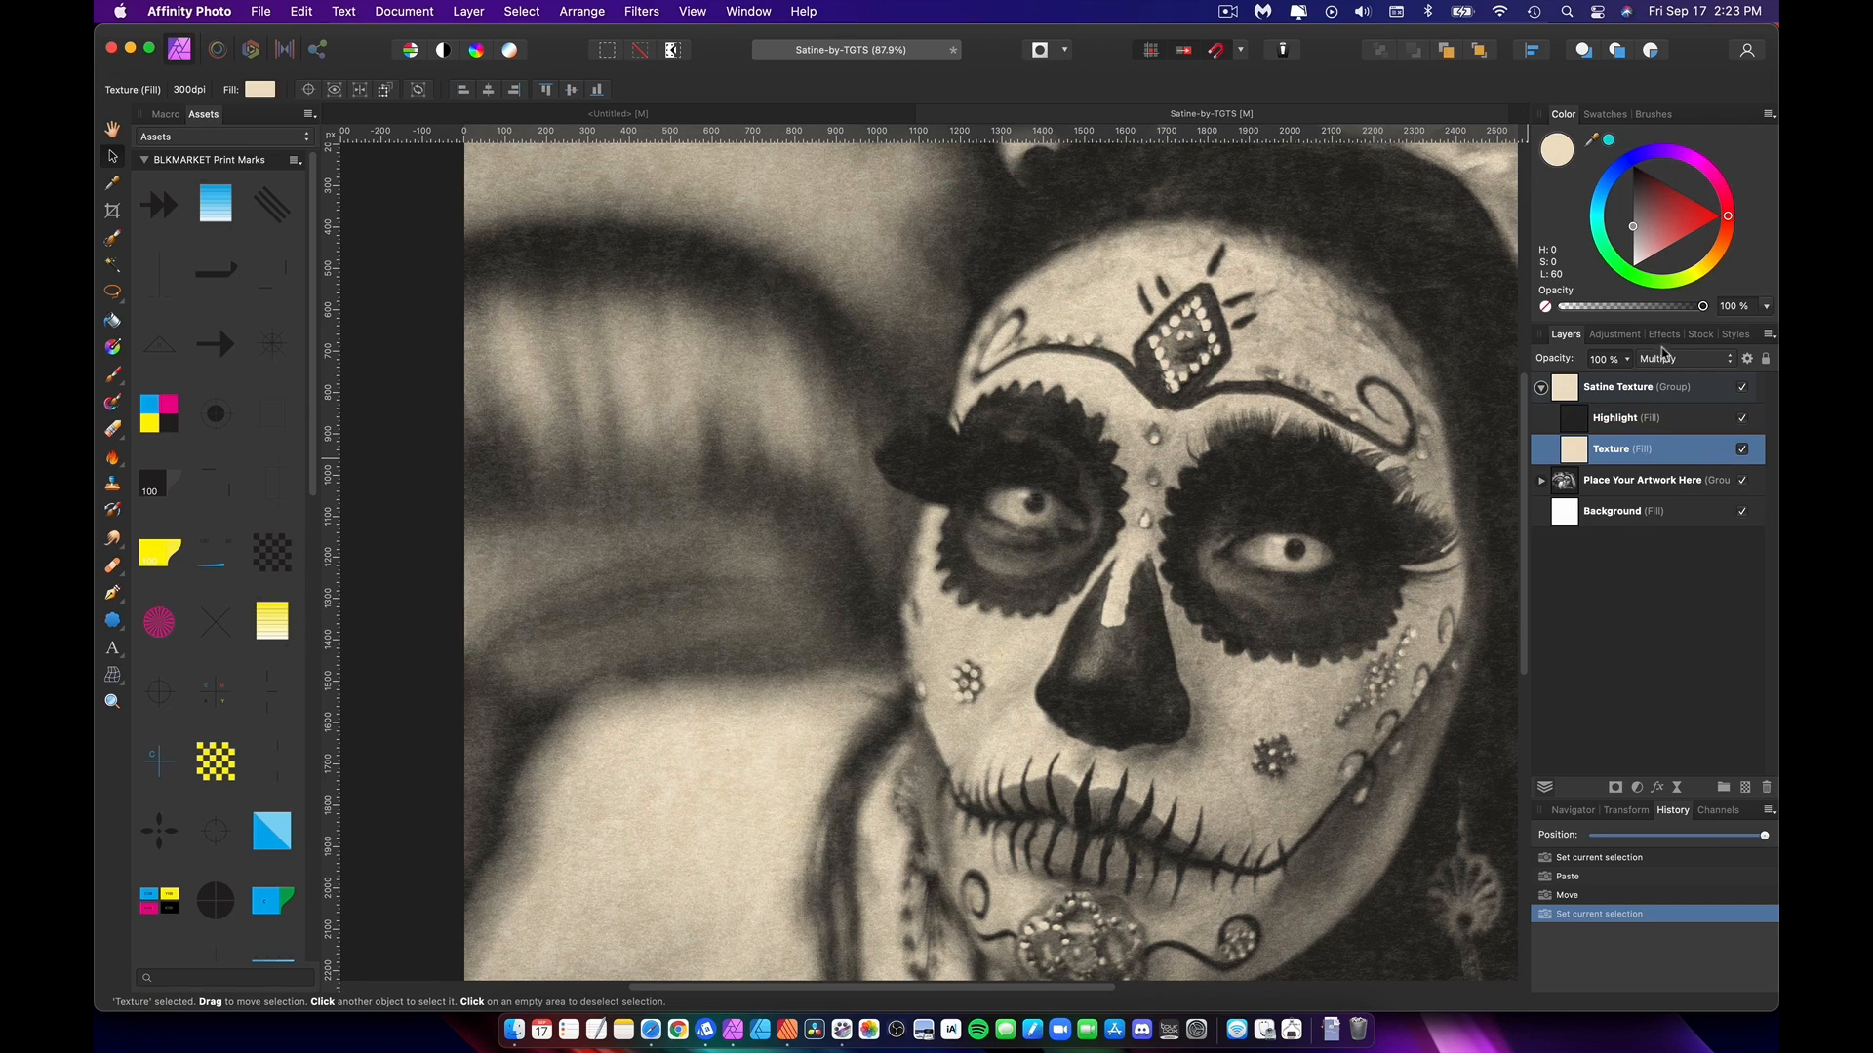
pyautogui.click(1638, 420)
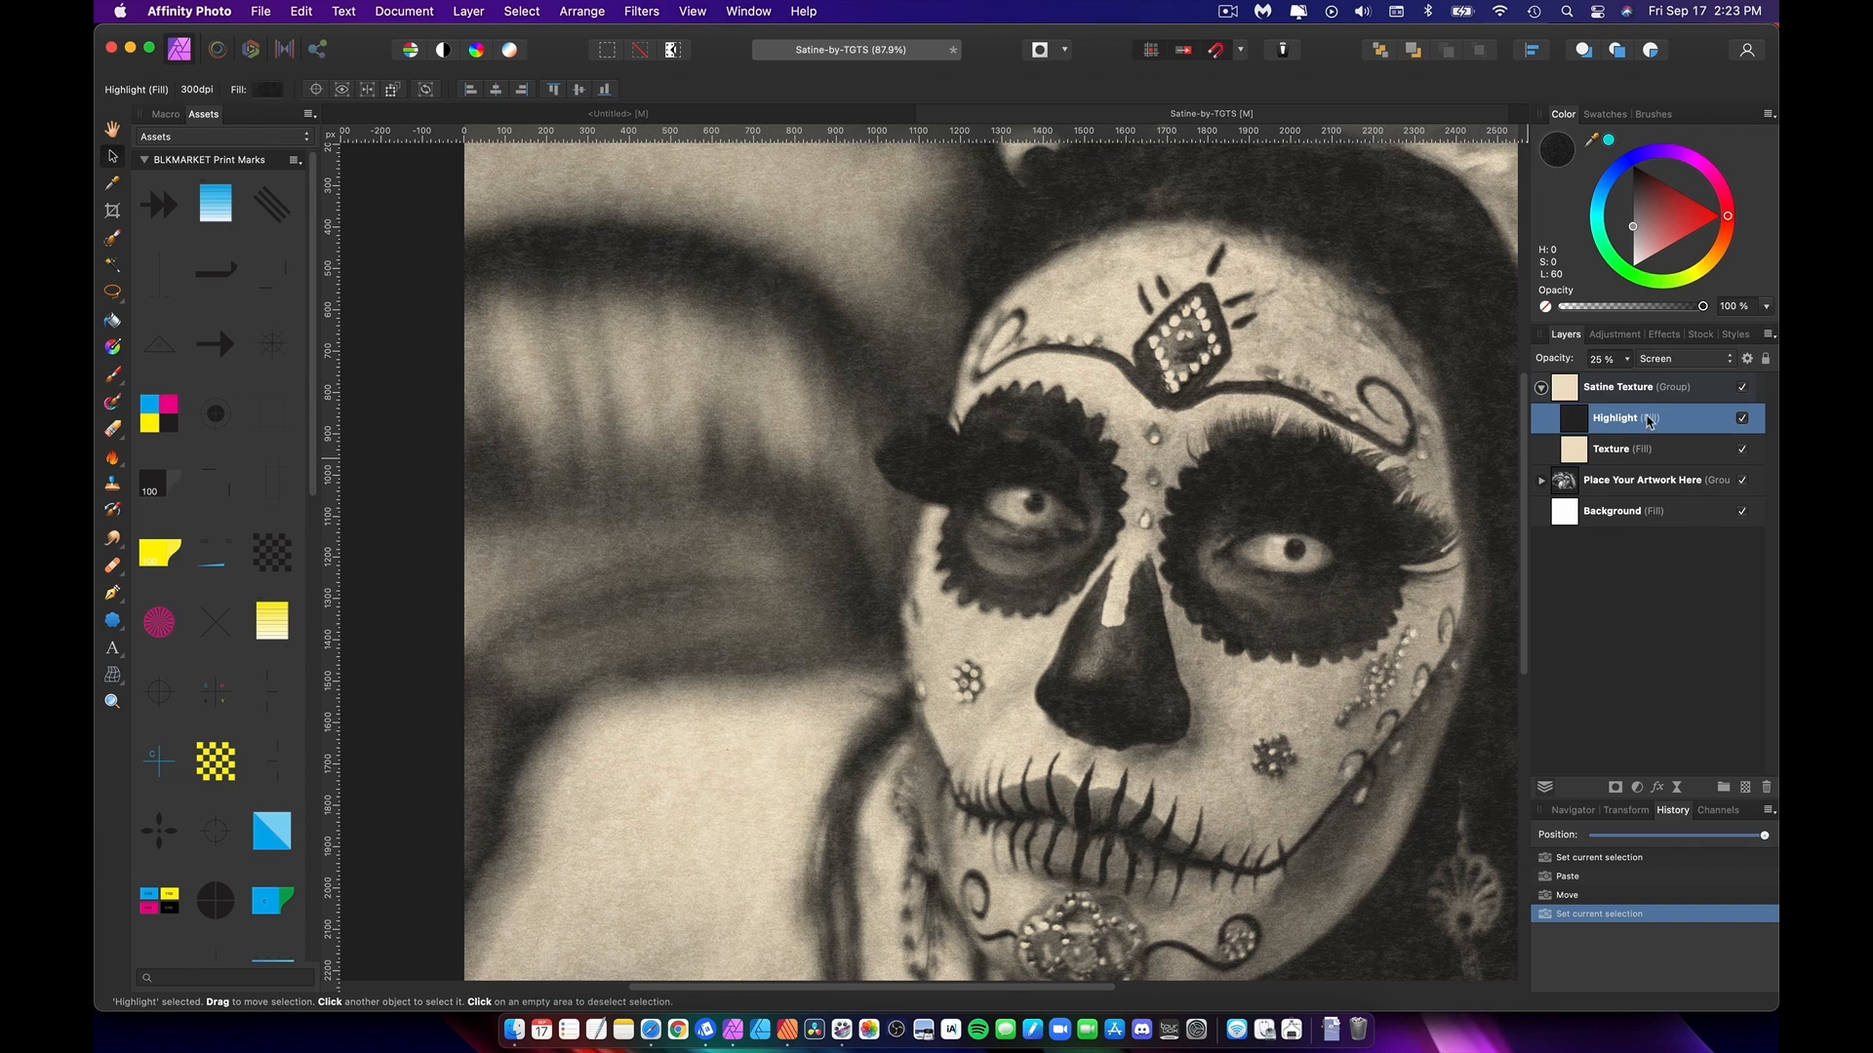
pyautogui.click(1628, 361)
pyautogui.moveTo(1652, 388)
pyautogui.mouseDown()
pyautogui.moveTo(1700, 389)
pyautogui.moveTo(1629, 389)
pyautogui.moveTo(1652, 389)
pyautogui.mouseUp()
pyautogui.press('super+minus')
pyautogui.hscroll(5, 1166, 495)
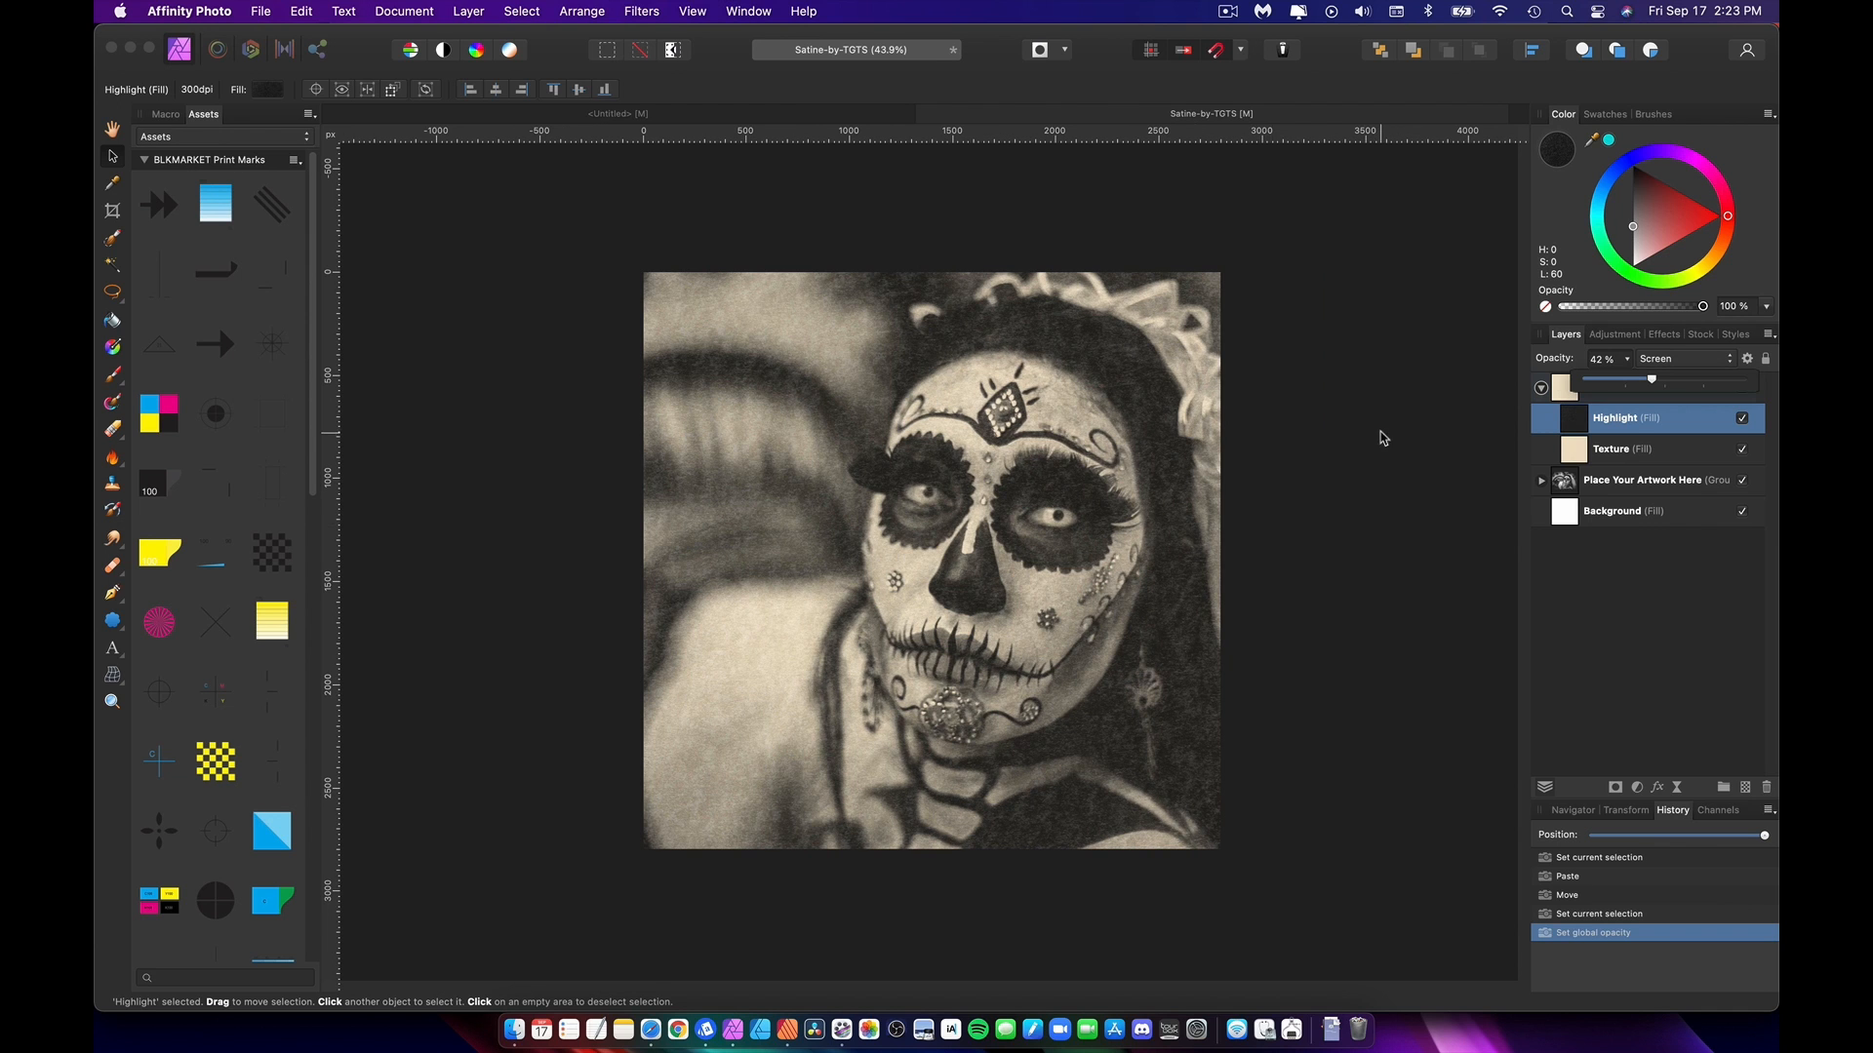
# Step: In the untitled statue collage, set the embedded Satine-by-TGTS layer's blend mode to Multiply and inspect the paper grain up close
pyautogui.click(820, 113)
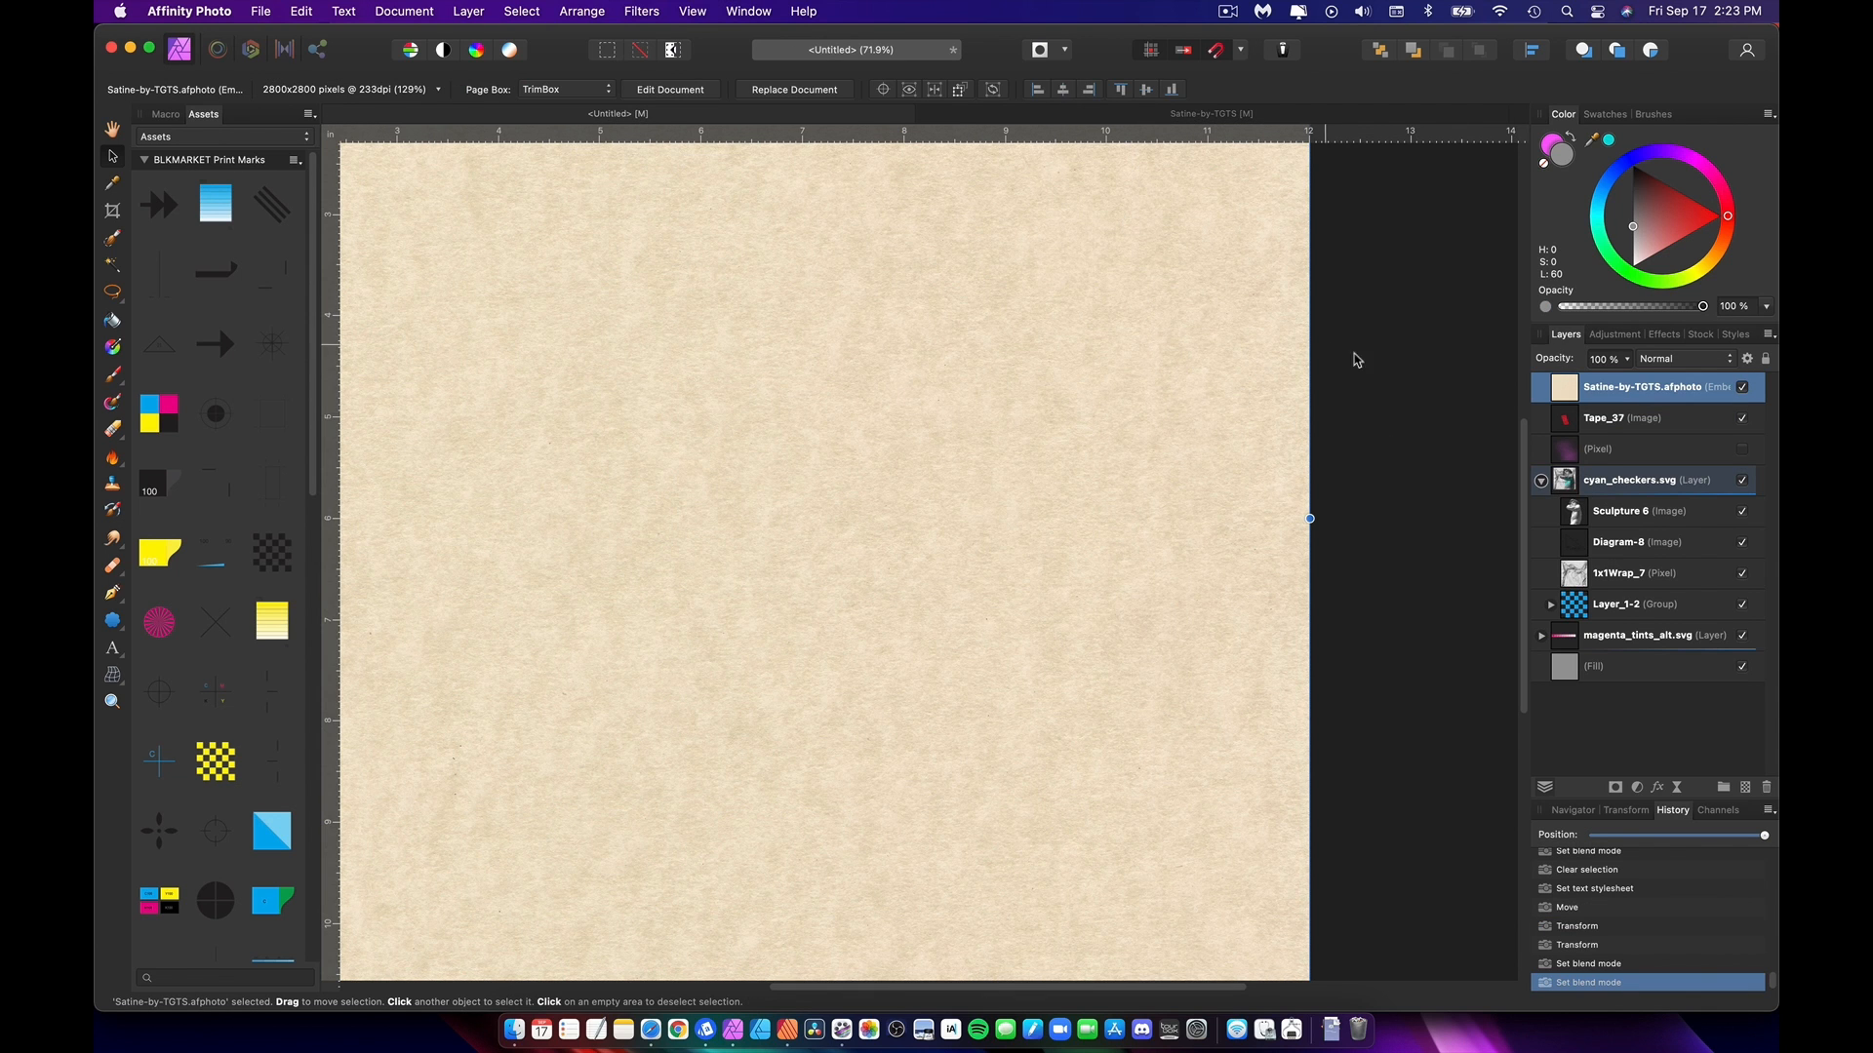
pyautogui.click(1653, 371)
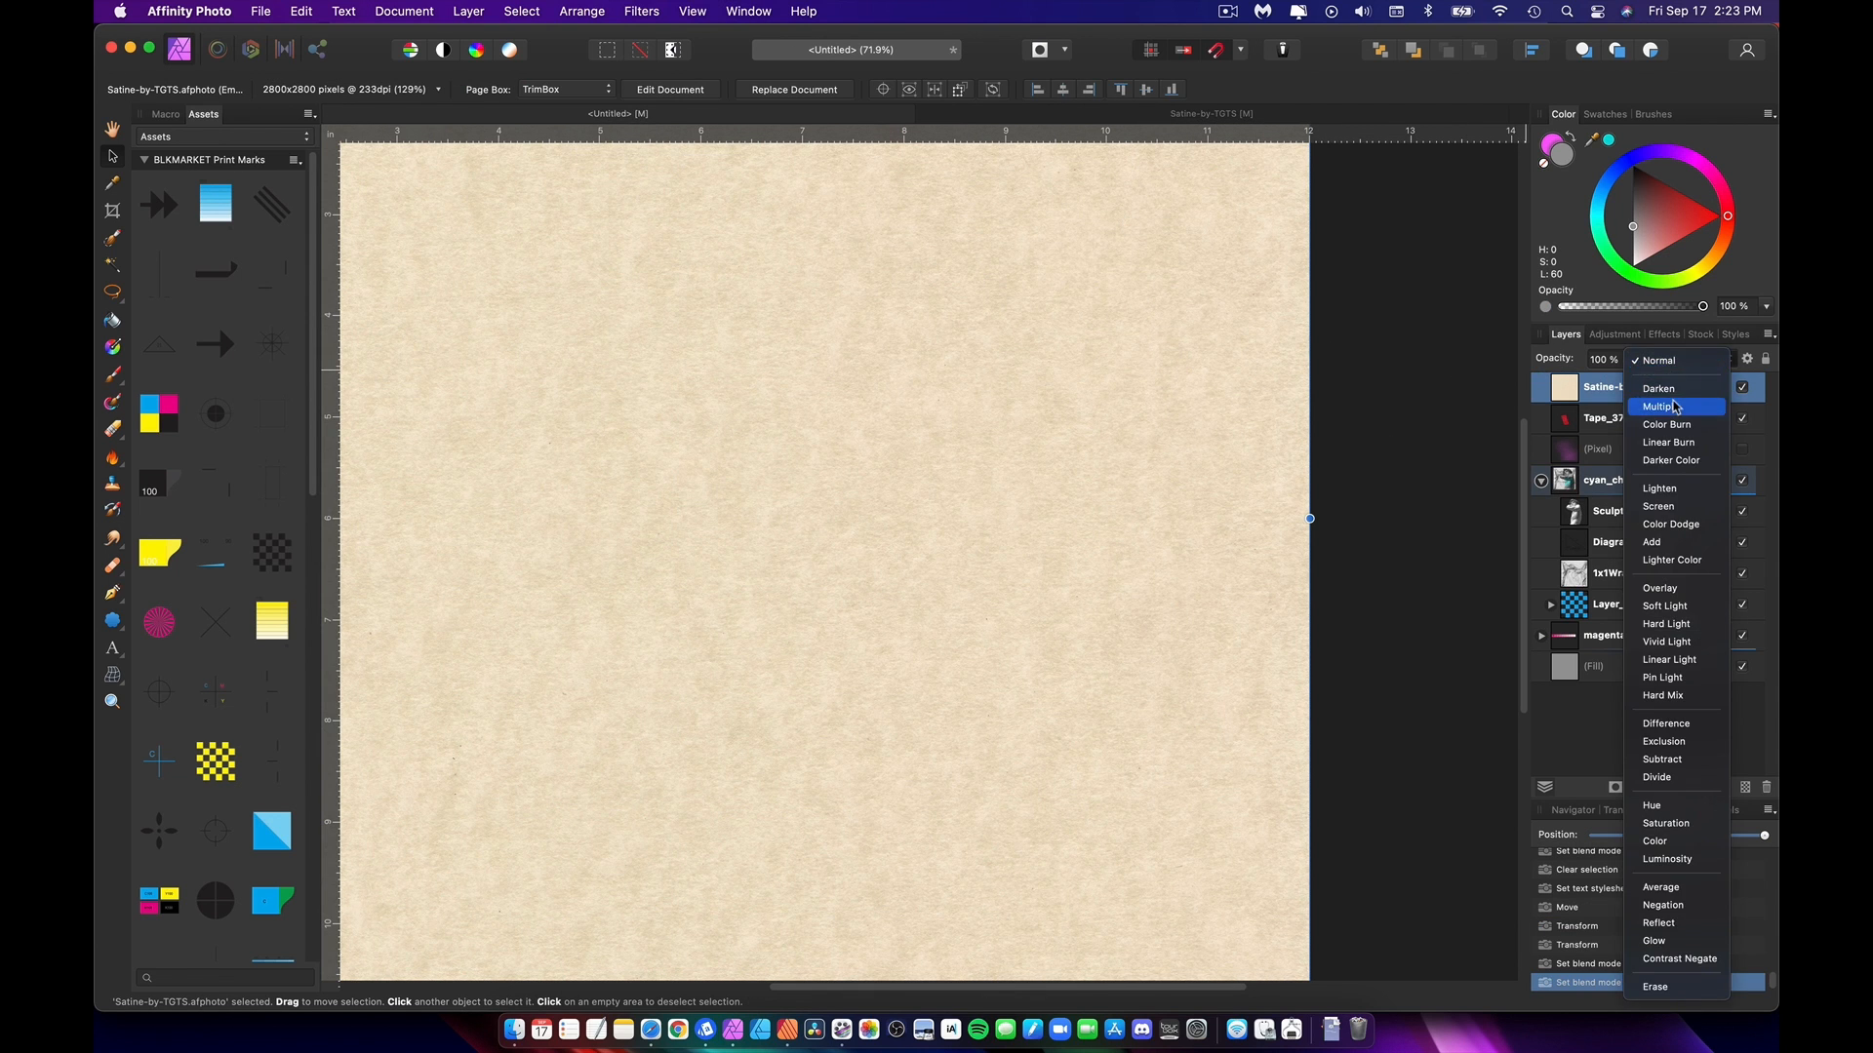
pyautogui.click(1663, 406)
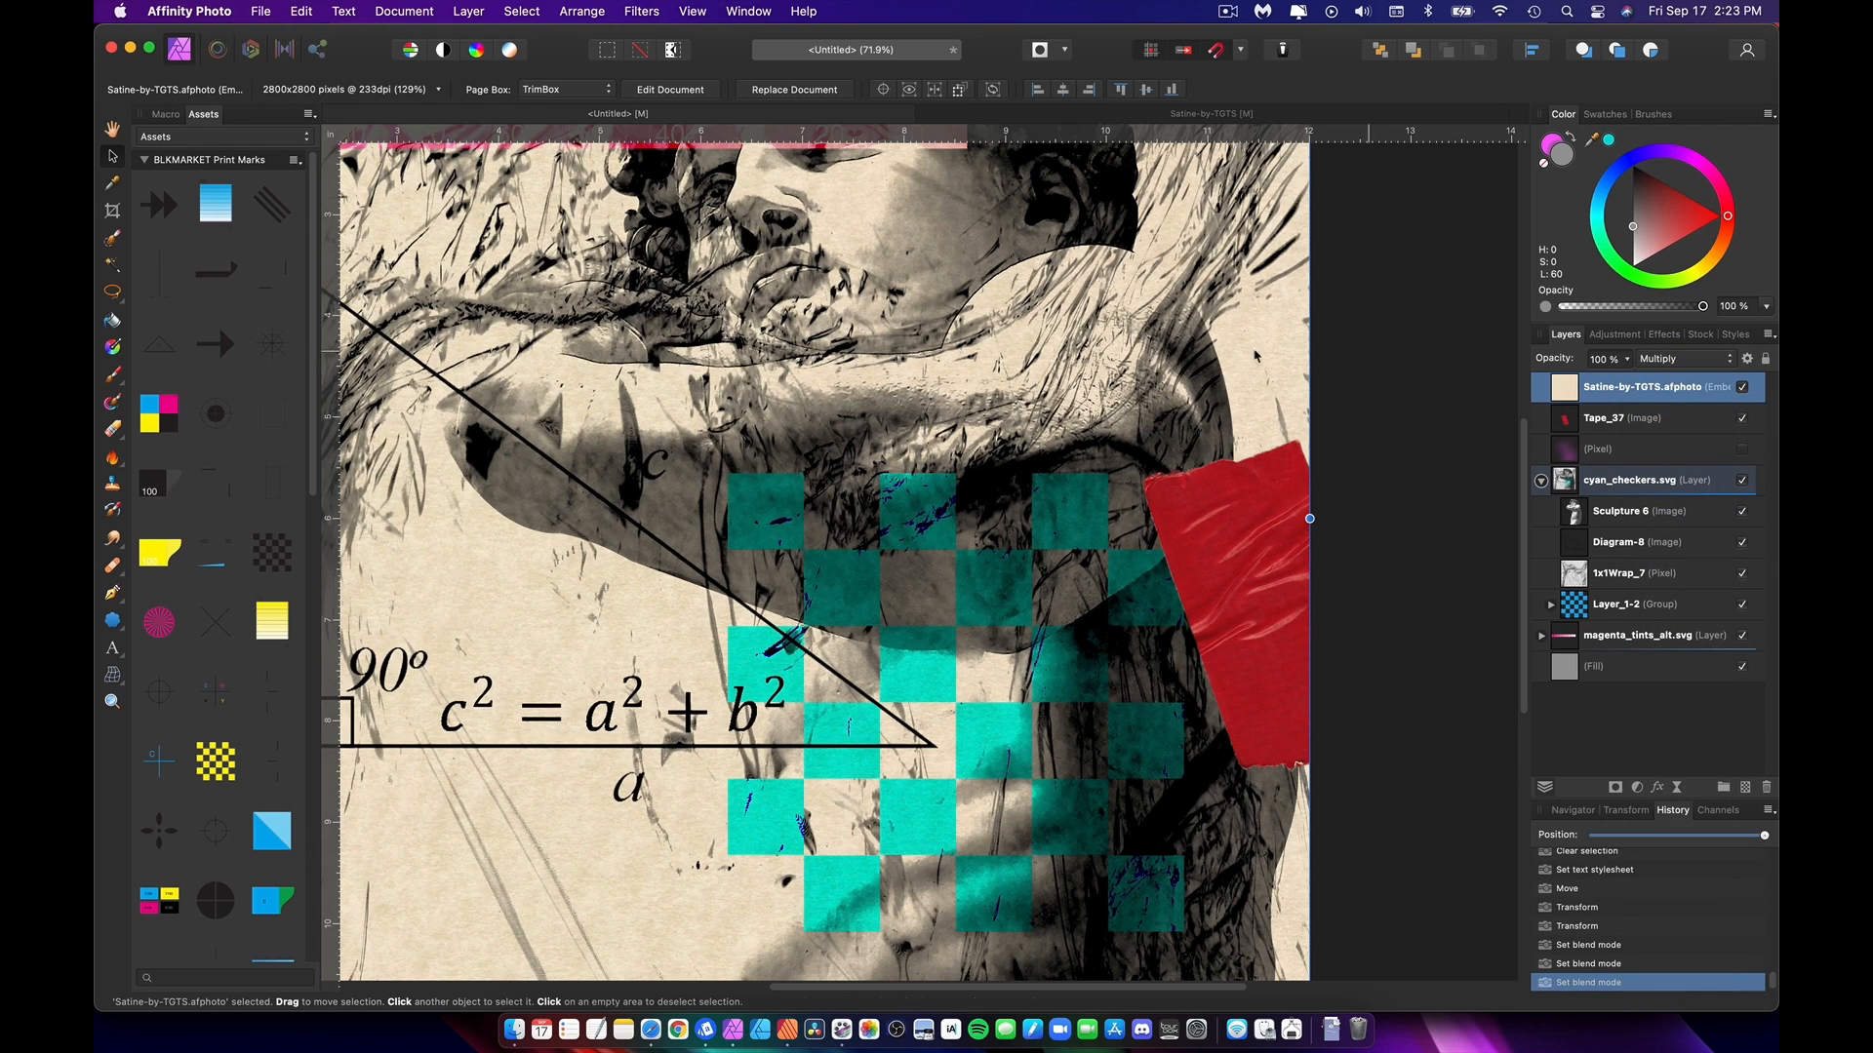
pyautogui.scroll(5, 1353, 356)
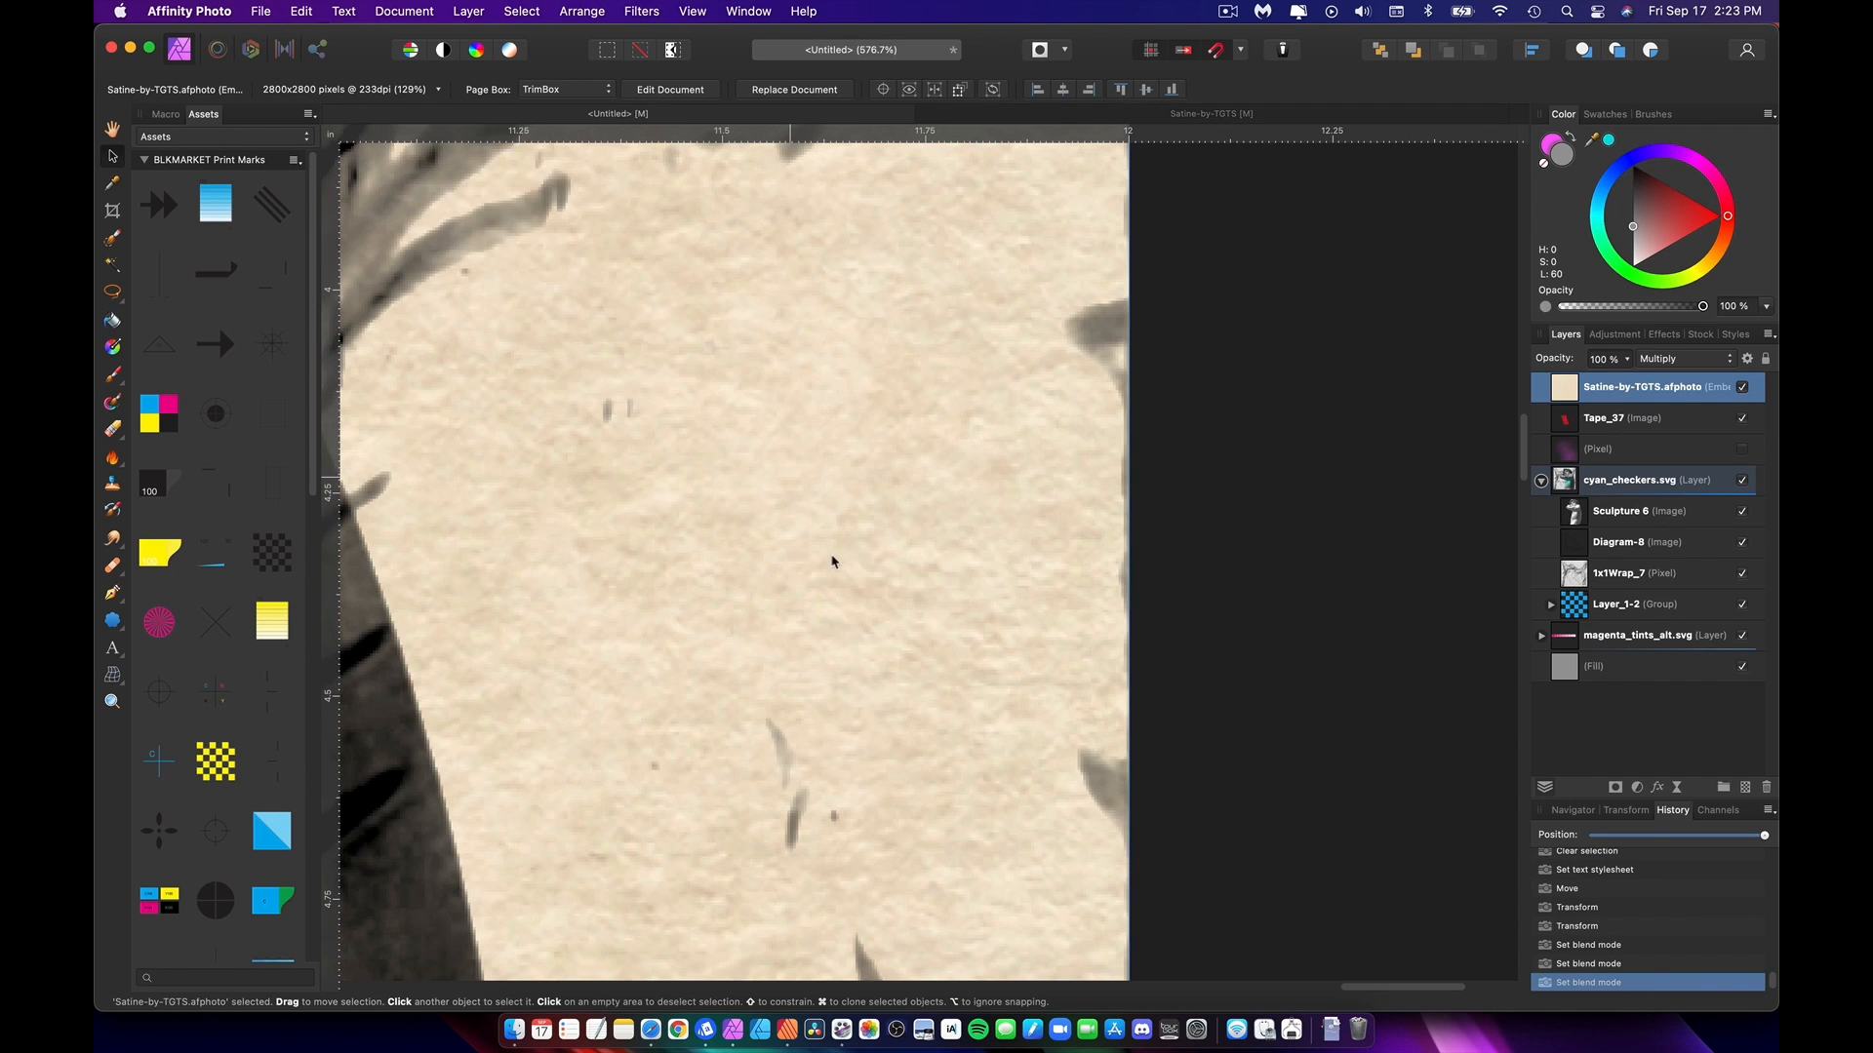
pyautogui.click(1124, 117)
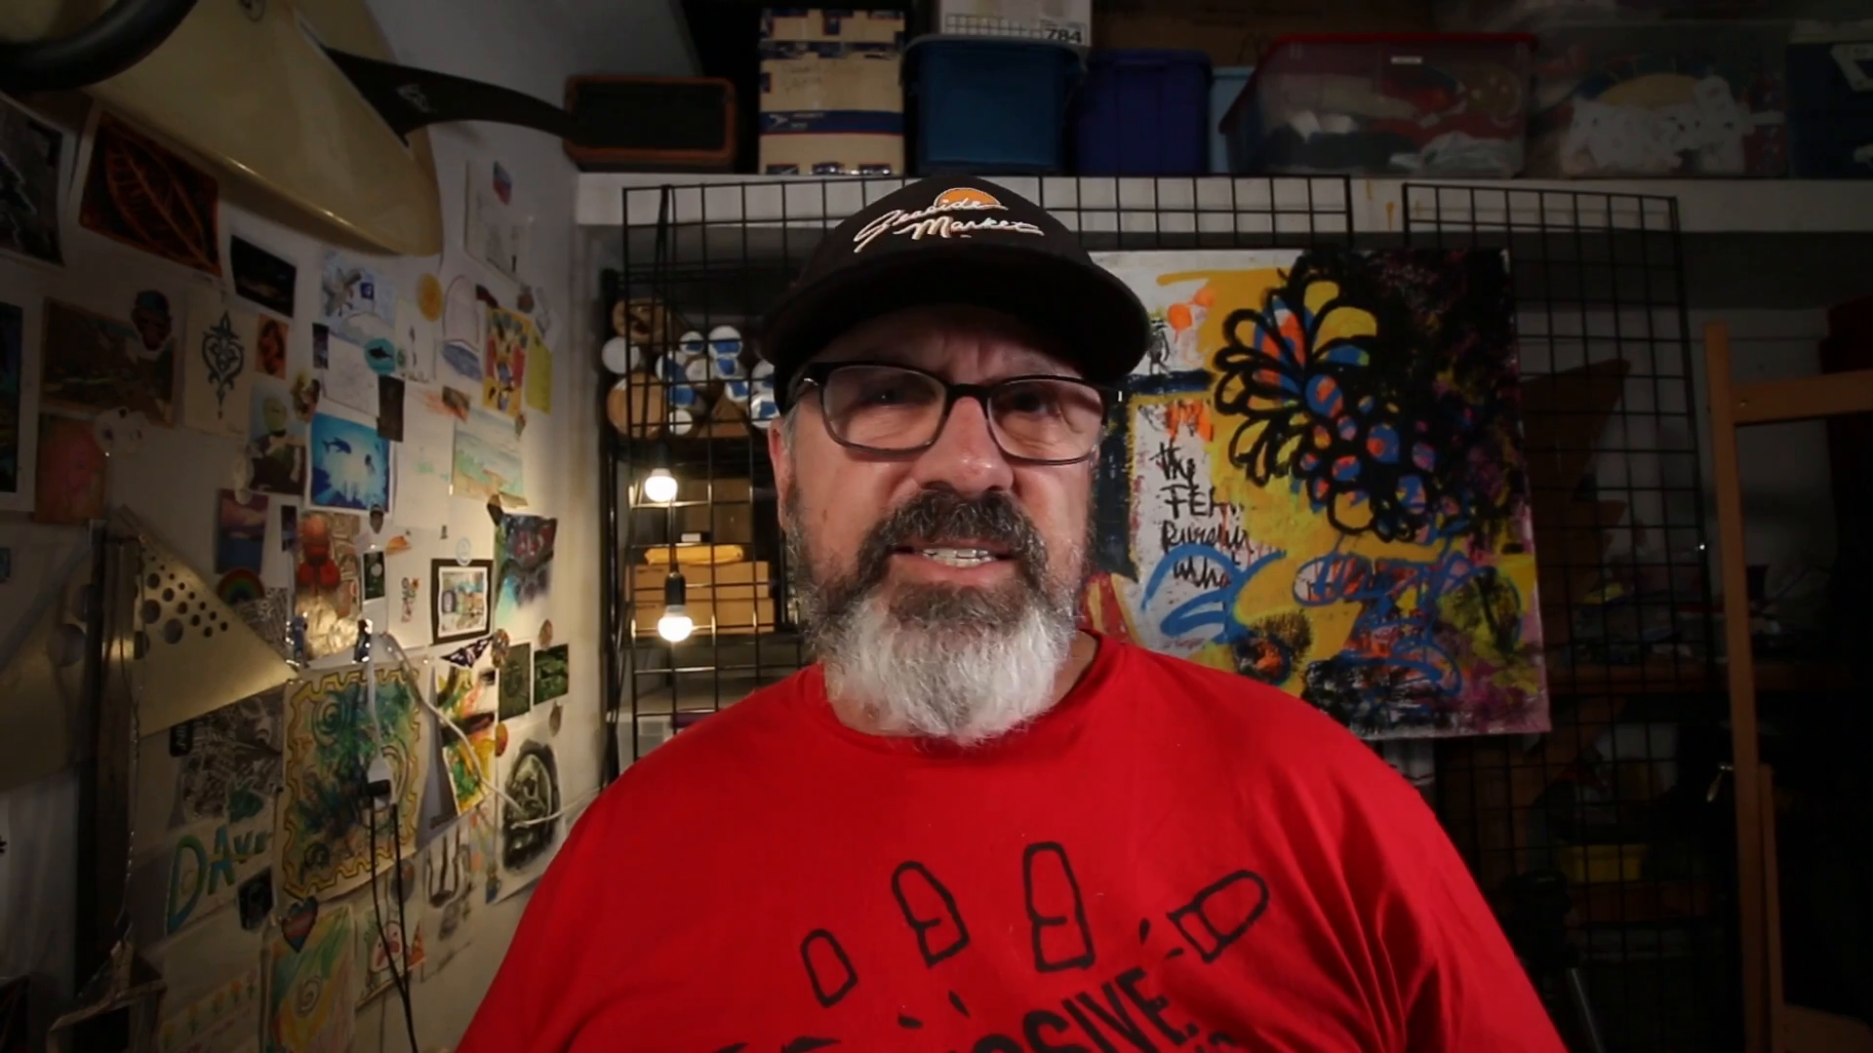